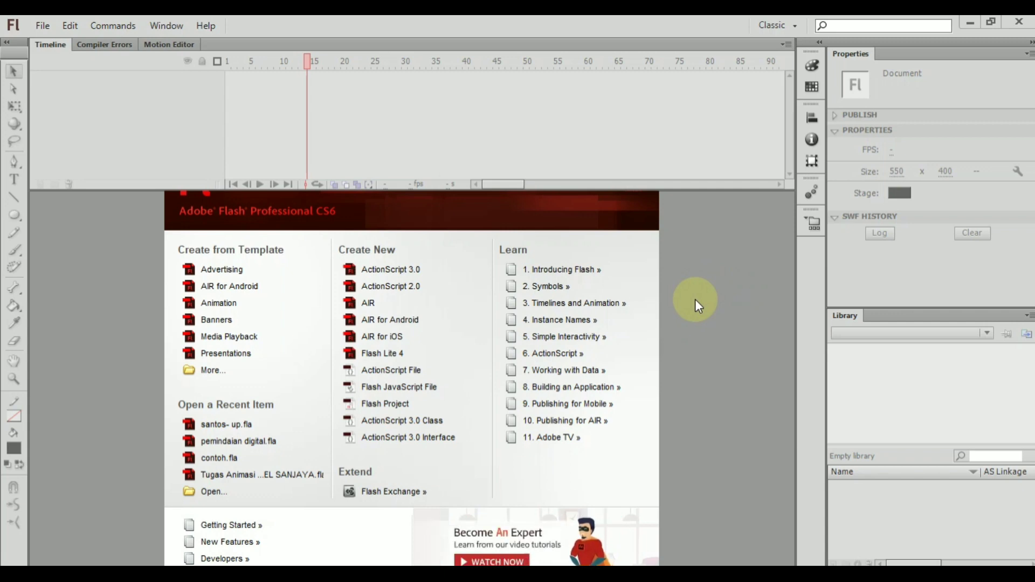
Create a new ActionScript 2.0 document and show the rulers around its stage
{"action": "left_click", "coordinate": [419, 289]}
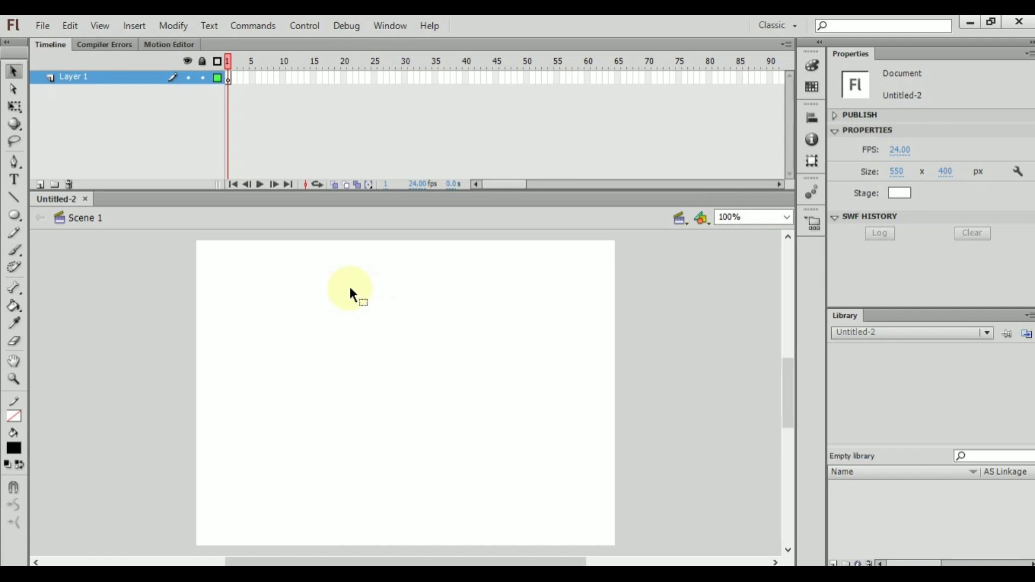
{"action": "left_click", "coordinate": [102, 25]}
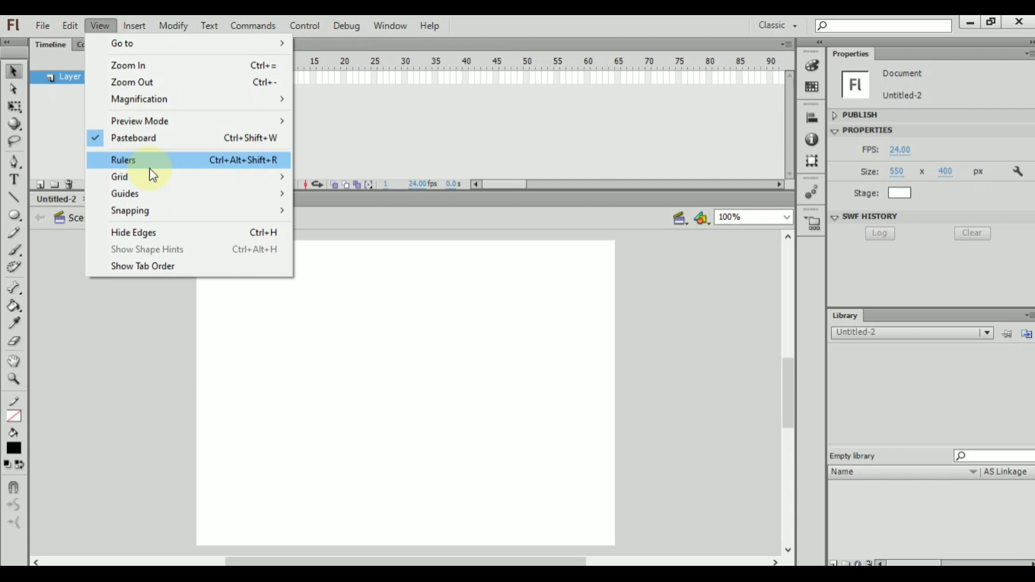
{"action": "left_click", "coordinate": [150, 167]}
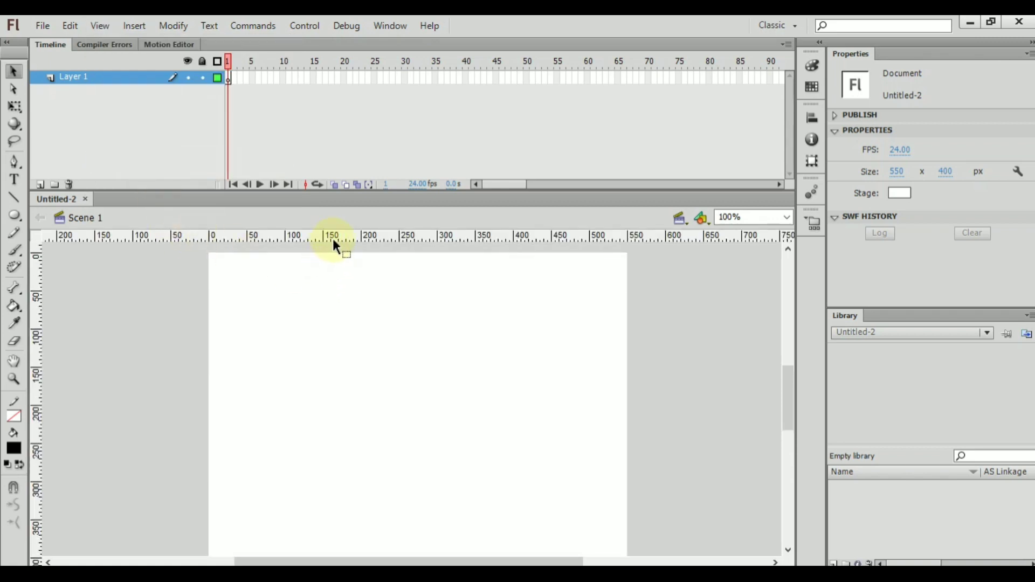
Place four horizontal guides across the stage at about 165, 195, 250 and 310 px on the vertical ruler
{"action": "left_click_drag", "start_coordinate": [334, 242], "coordinate": [319, 491]}
{"action": "left_click_drag", "start_coordinate": [337, 371], "coordinate": [337, 438]}
{"action": "left_click_drag", "start_coordinate": [347, 237], "coordinate": [345, 402]}
{"action": "left_click_drag", "start_coordinate": [324, 440], "coordinate": [324, 444]}
{"action": "left_click_drag", "start_coordinate": [305, 241], "coordinate": [305, 378]}
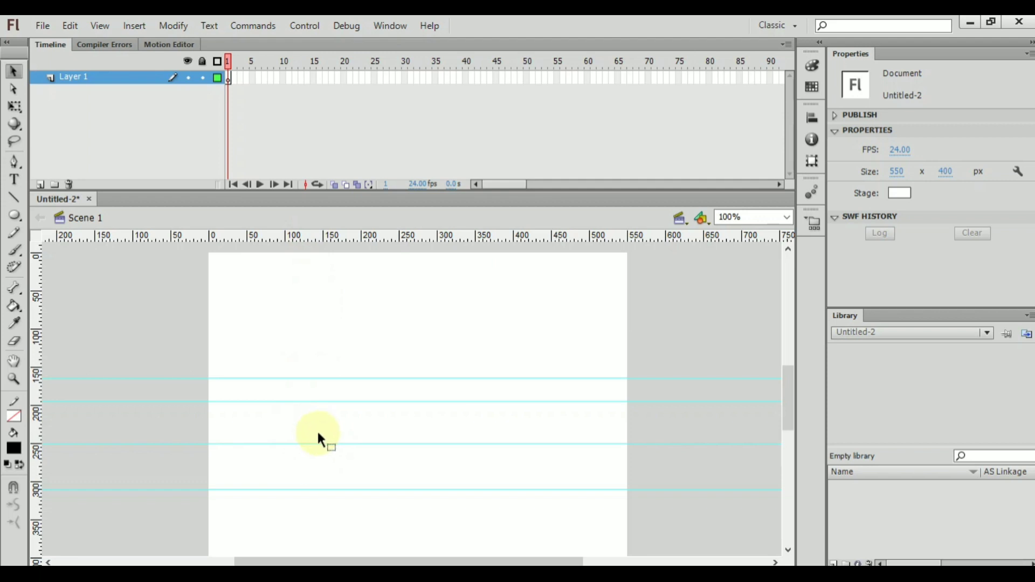
Draw a black circle without outline, about 31 px wide, between the upper two guides near the stage's left edge as the head
{"action": "scroll", "coordinate": [329, 427], "scroll_direction": "up", "scroll_amount": 1, "text": "ctrl"}
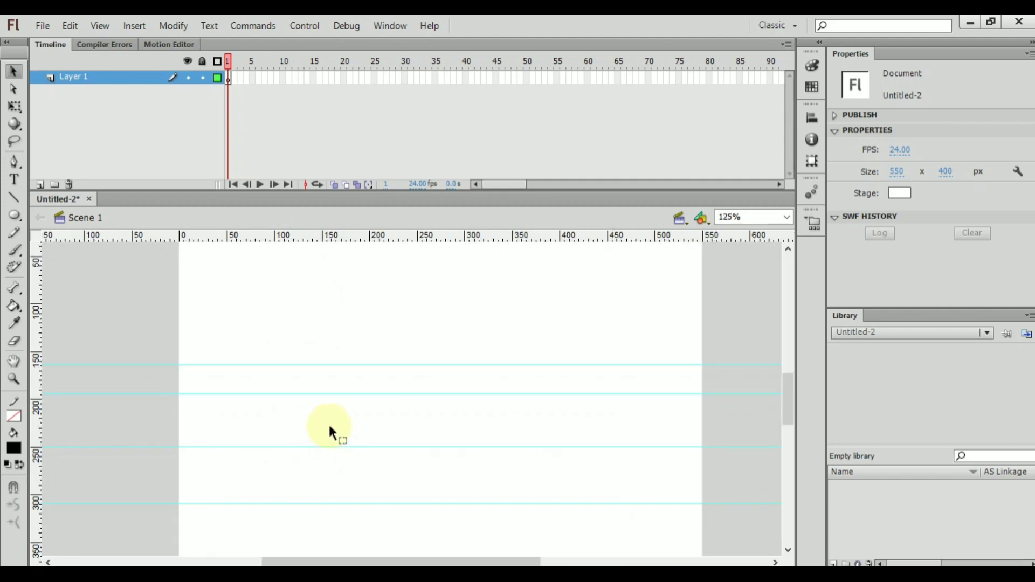
{"action": "scroll", "coordinate": [330, 429], "scroll_direction": "up", "scroll_amount": 1, "text": "ctrl"}
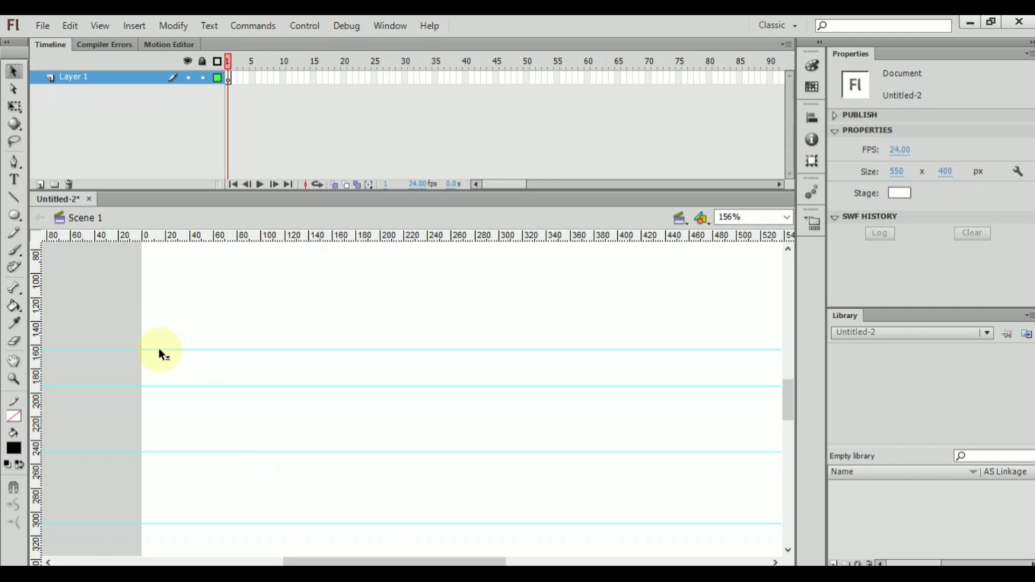
{"action": "left_click", "coordinate": [15, 217]}
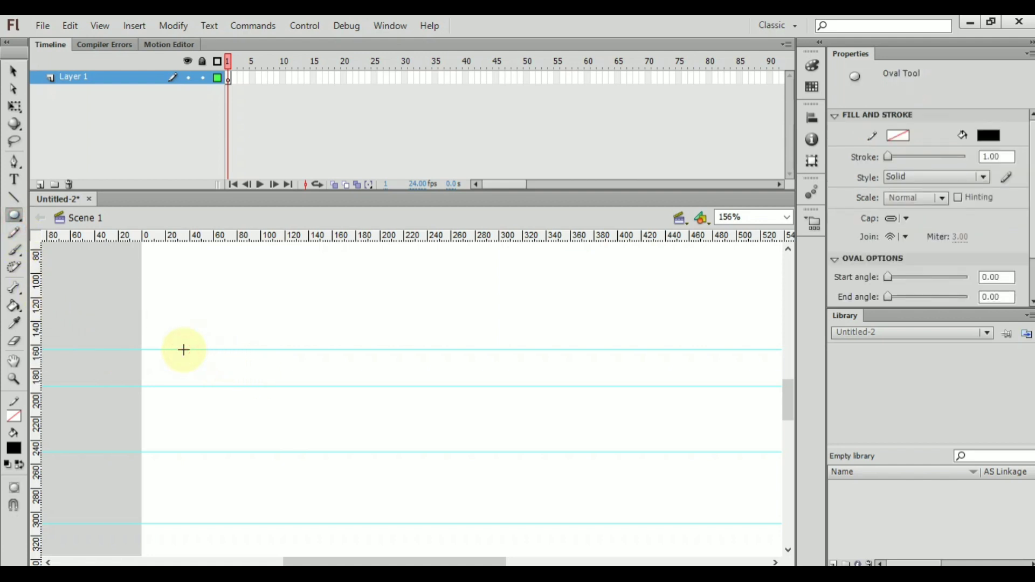
{"action": "left_click_drag", "start_coordinate": [184, 350], "coordinate": [251, 426]}
{"action": "left_click", "coordinate": [14, 72]}
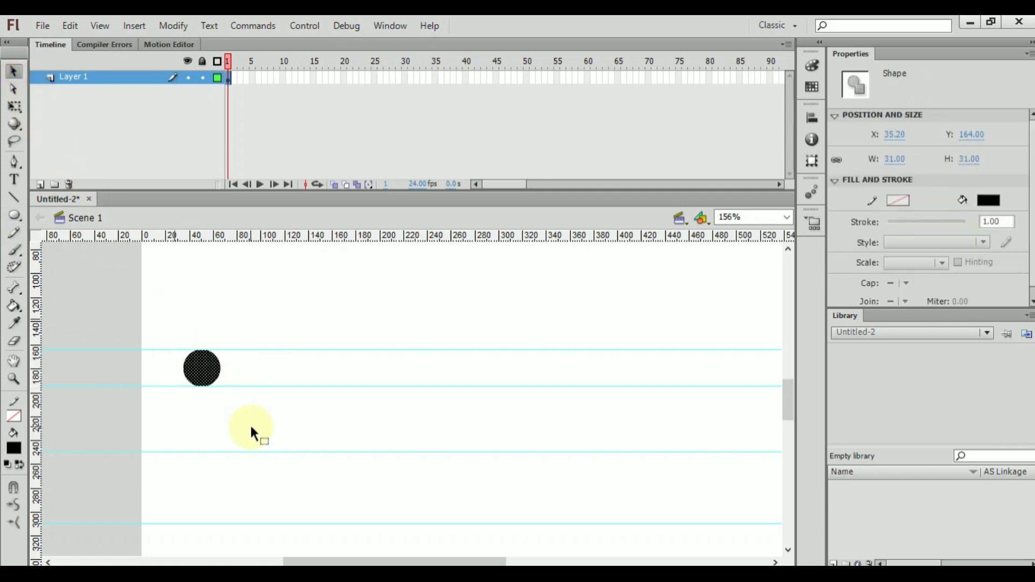
{"action": "left_click", "coordinate": [263, 326]}
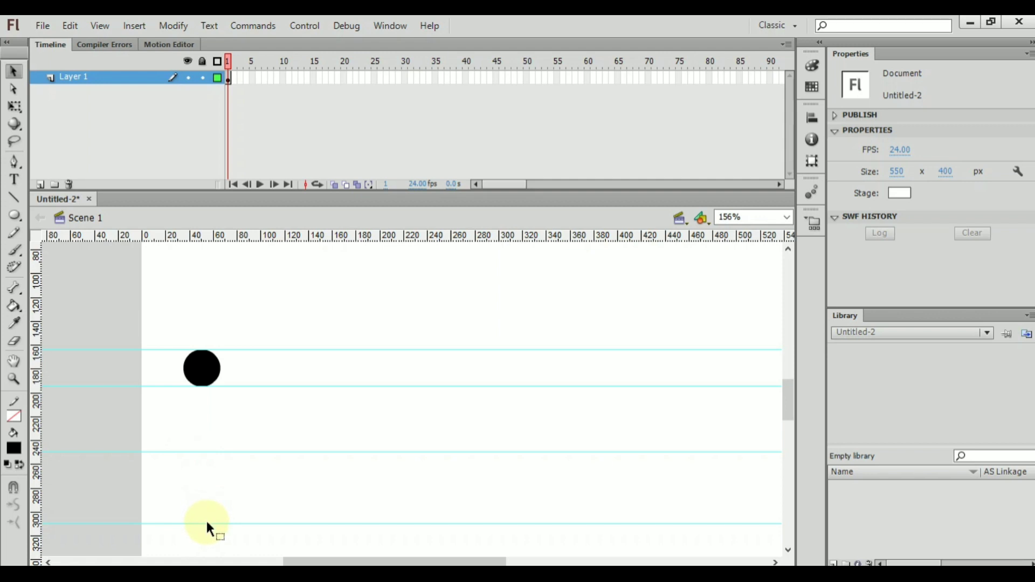
Move the lower two guides up to about 243 and 290 px on the vertical ruler
{"action": "left_click_drag", "start_coordinate": [205, 523], "coordinate": [208, 509]}
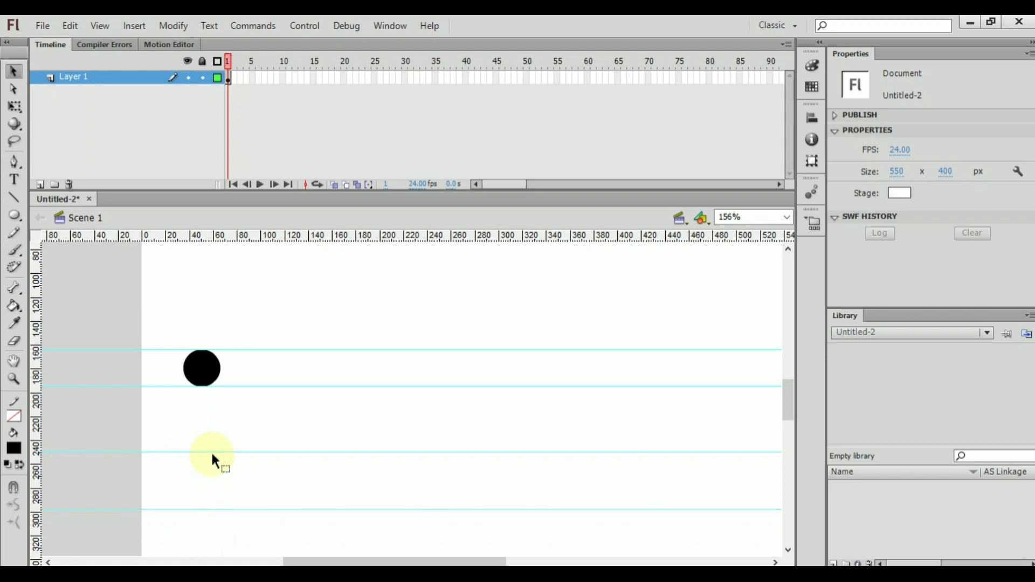
{"action": "left_click_drag", "start_coordinate": [211, 452], "coordinate": [211, 444]}
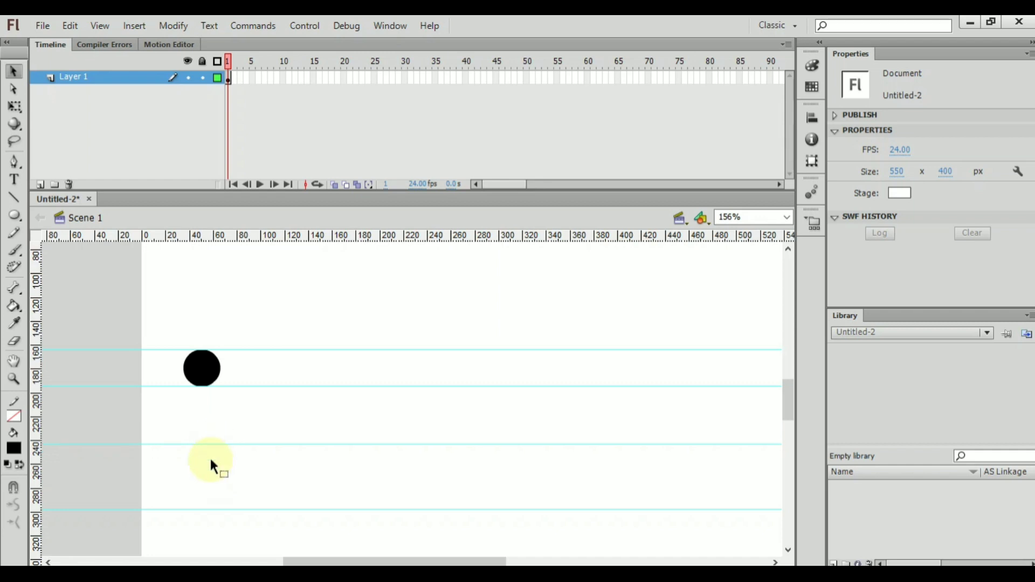
{"action": "left_click_drag", "start_coordinate": [207, 509], "coordinate": [202, 499]}
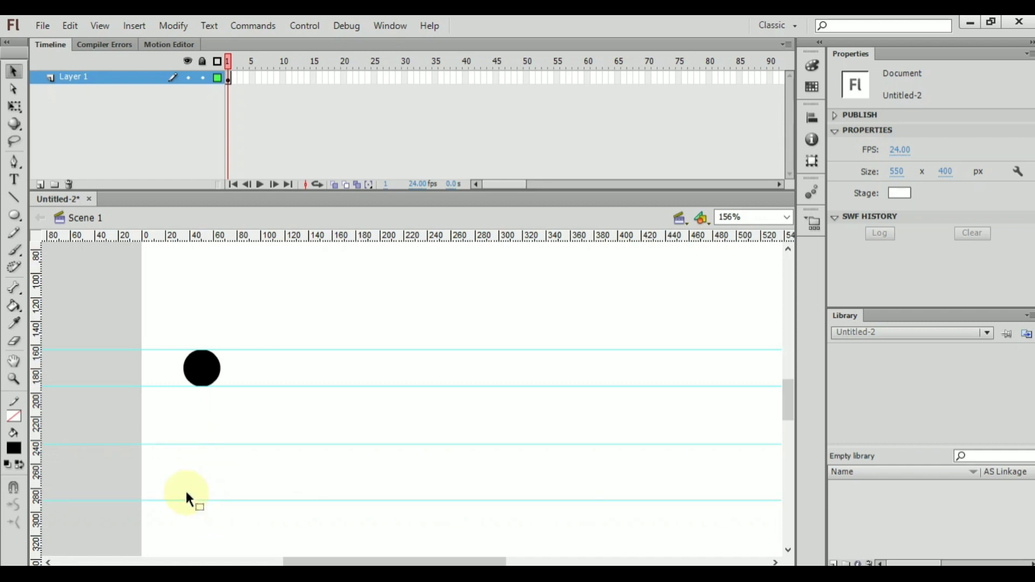
Paint a straight black torso with the Brush tool from beneath the head down to the third guide, undoing uneven attempts
{"action": "left_click", "coordinate": [15, 249]}
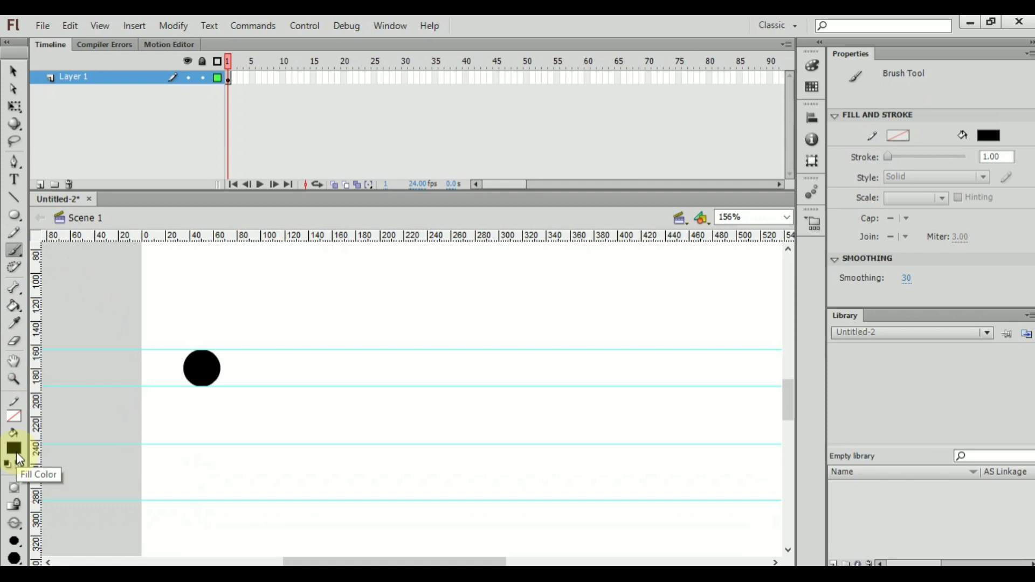
{"action": "left_click", "coordinate": [15, 541]}
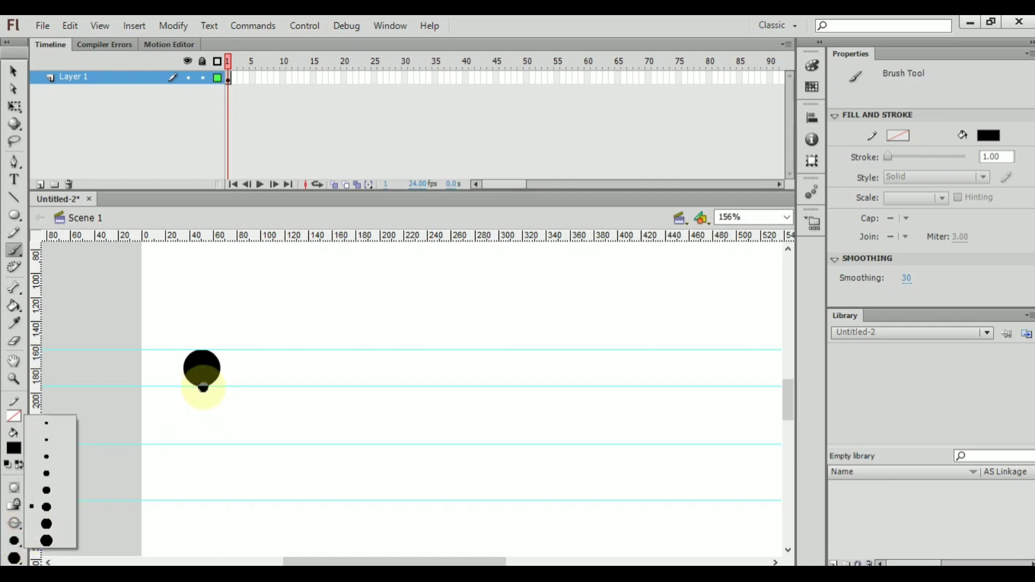
{"action": "left_click", "coordinate": [202, 389]}
{"action": "left_click_drag", "start_coordinate": [201, 386], "coordinate": [200, 442]}
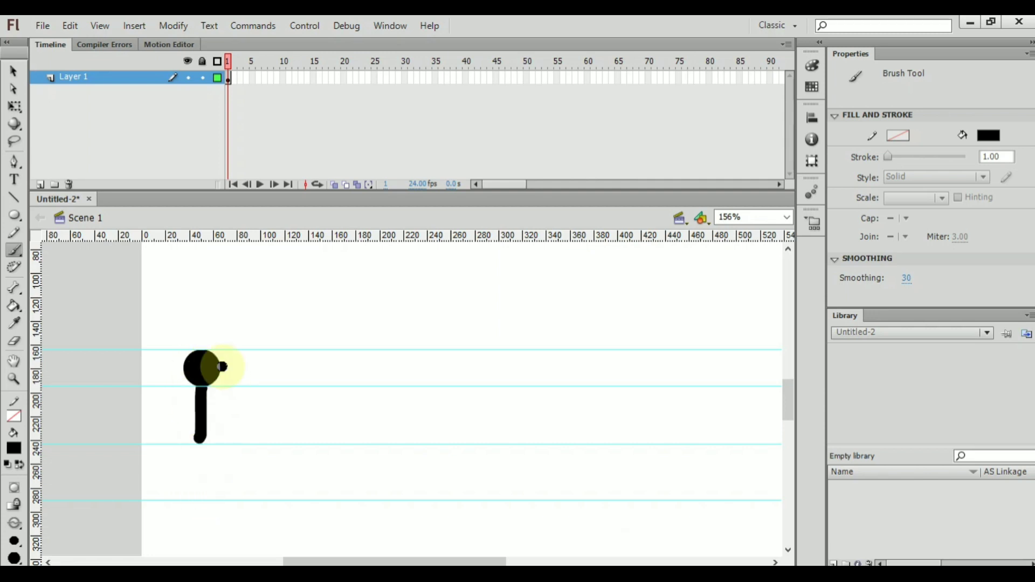
{"action": "key", "text": "ctrl+z"}
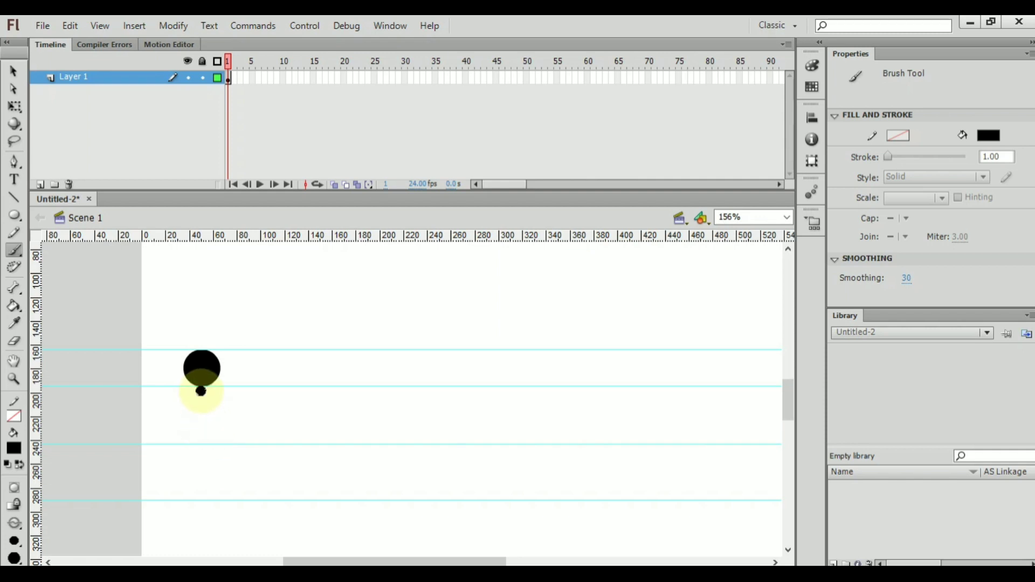
{"action": "left_click_drag", "start_coordinate": [201, 387], "coordinate": [198, 445]}
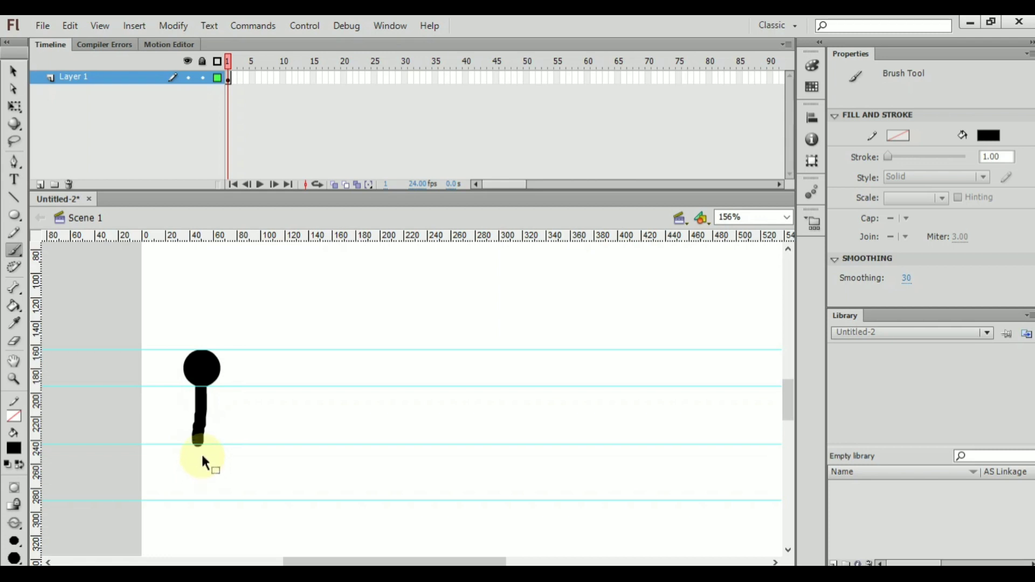
{"action": "key", "text": "ctrl+z"}
{"action": "left_click_drag", "start_coordinate": [201, 387], "coordinate": [202, 444]}
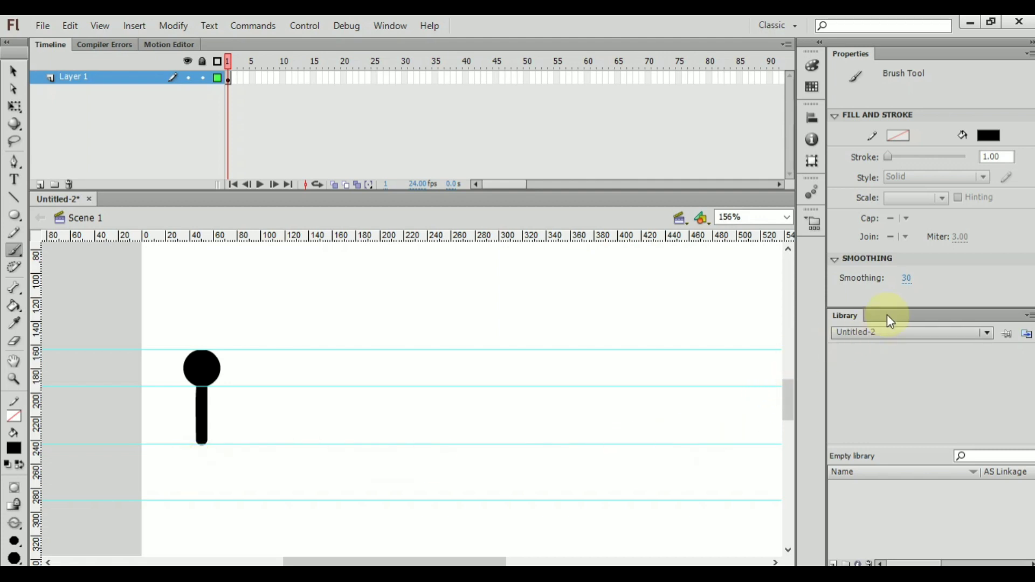
Paint a curved test stroke on the empty upper part of the stage with brush smoothing 30
{"action": "left_click", "coordinate": [904, 290]}
{"action": "left_click", "coordinate": [904, 289]}
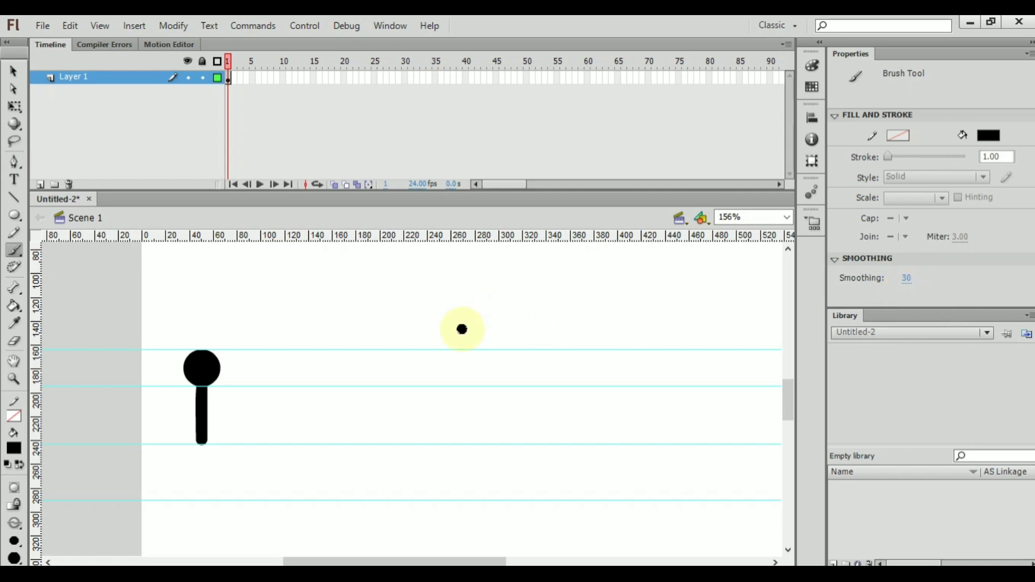
{"action": "mouse_move", "coordinate": [463, 329]}
{"action": "left_mouse_down"}
{"action": "mouse_move", "coordinate": [540, 297]}
{"action": "mouse_move", "coordinate": [535, 334]}
{"action": "left_mouse_up"}
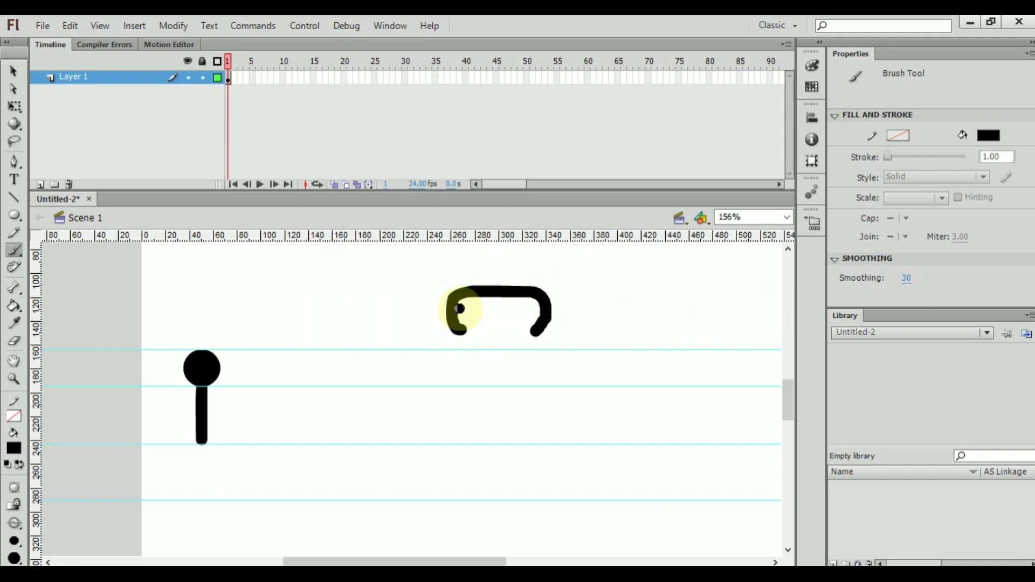
Set the brush smoothing to 50 and paint another curved test stroke beside the first one
{"action": "left_click", "coordinate": [907, 279]}
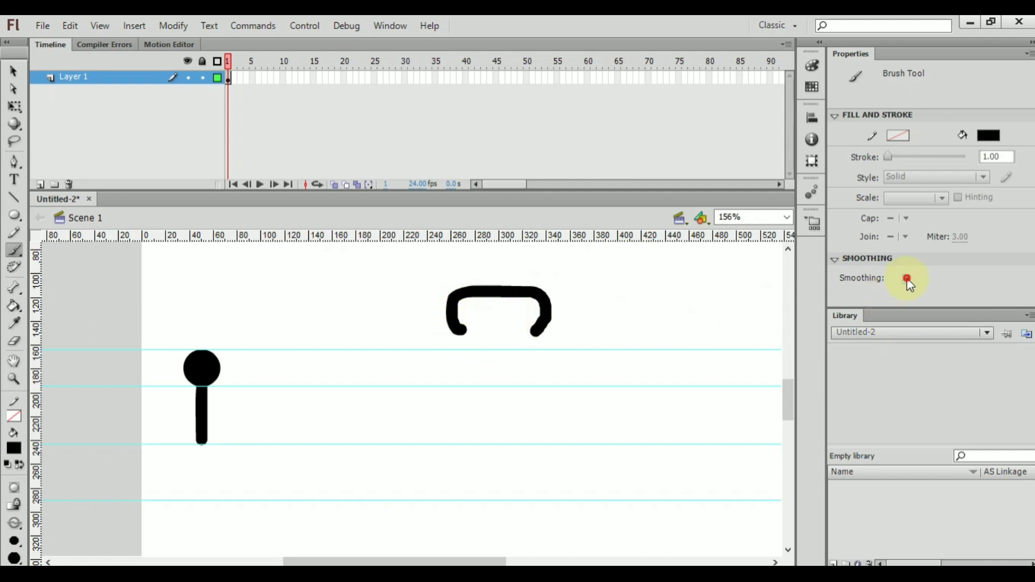
{"action": "type", "text": "50"}
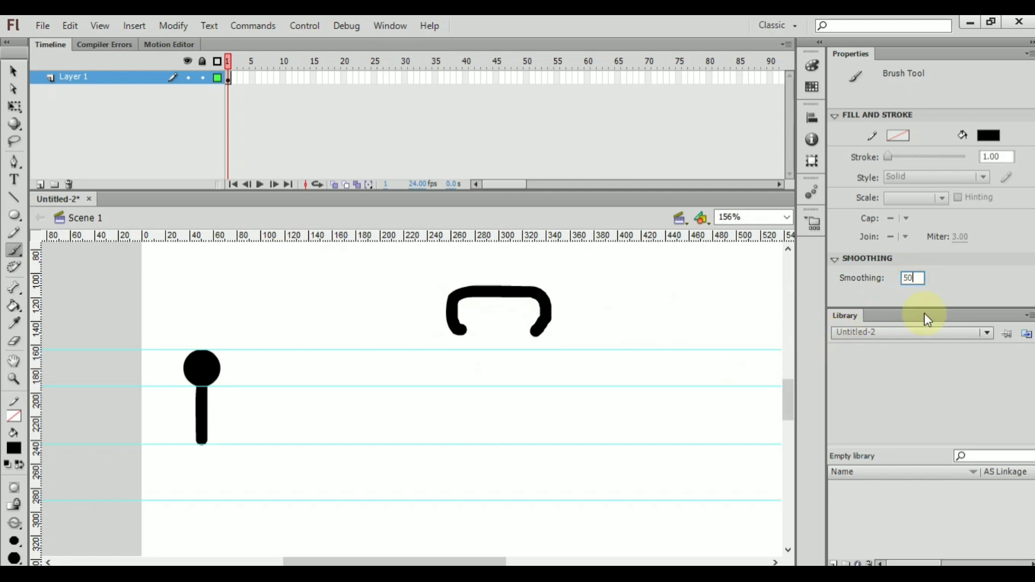
{"action": "left_click", "coordinate": [963, 286]}
{"action": "left_click_drag", "start_coordinate": [612, 338], "coordinate": [668, 294]}
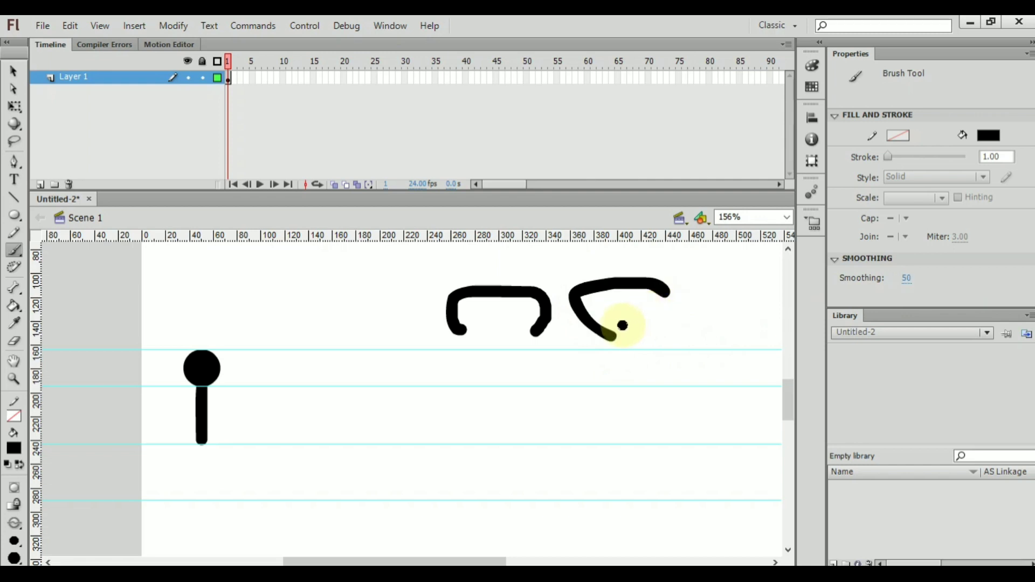
Set the brush smoothing to 75 and paint a short curved test stroke below the other test strokes
{"action": "left_click", "coordinate": [906, 281]}
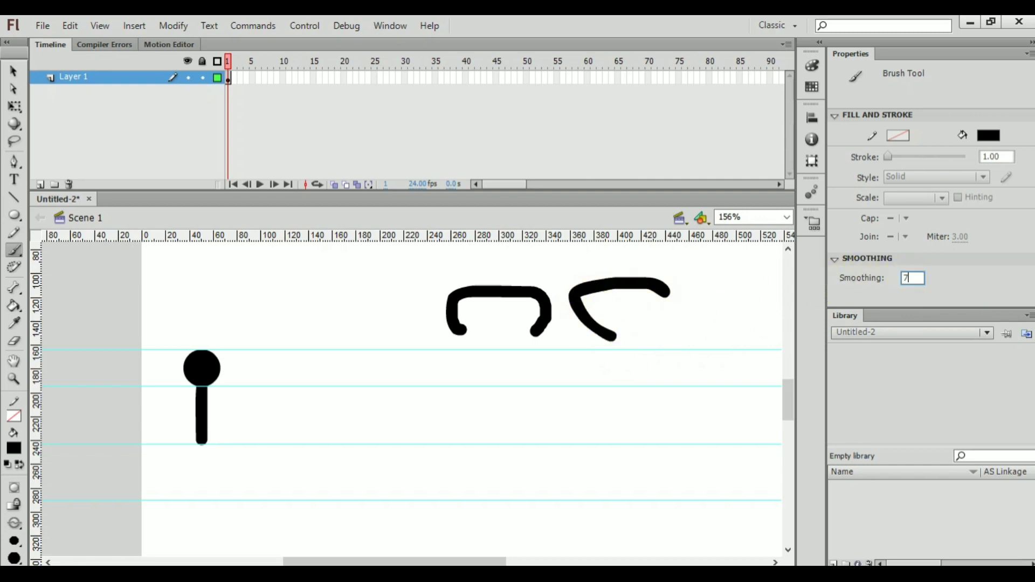
{"action": "type", "text": "75"}
{"action": "left_click", "coordinate": [937, 281]}
{"action": "left_click_drag", "start_coordinate": [651, 388], "coordinate": [670, 363]}
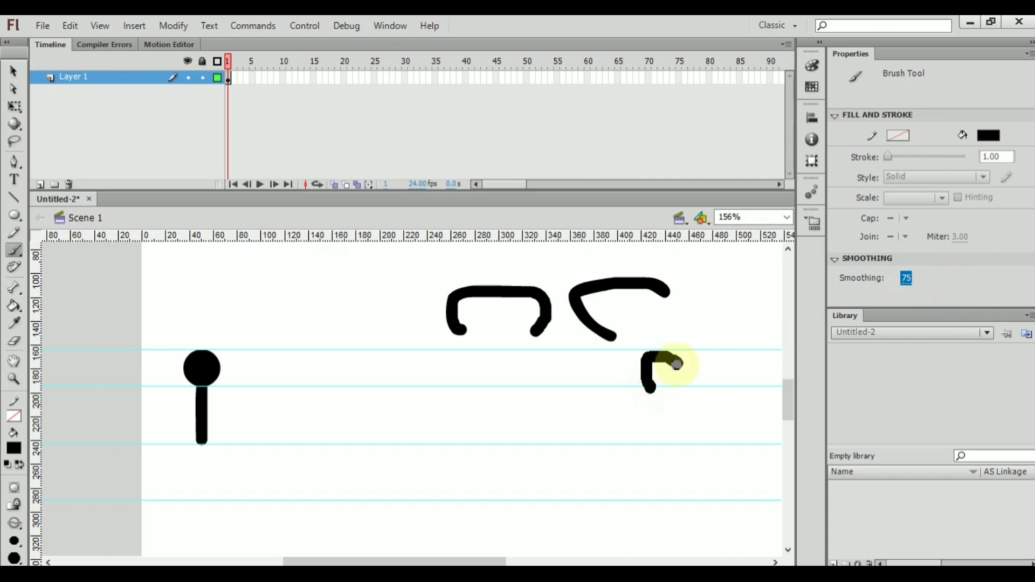
{"action": "left_click", "coordinate": [652, 405]}
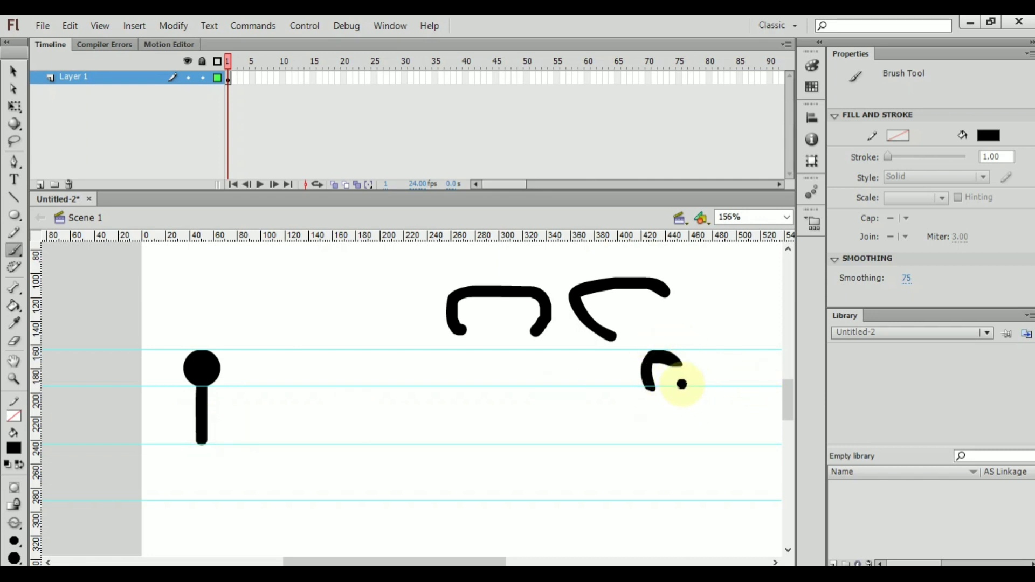
Set the brush smoothing to 40 and delete the three test strokes from the stage
{"action": "left_click", "coordinate": [908, 279]}
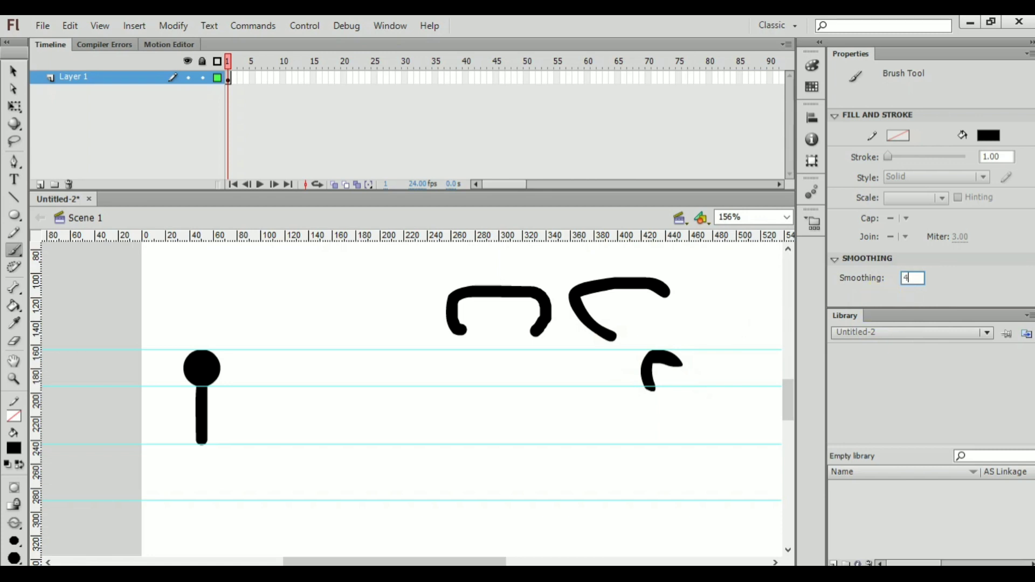
{"action": "type", "text": "40"}
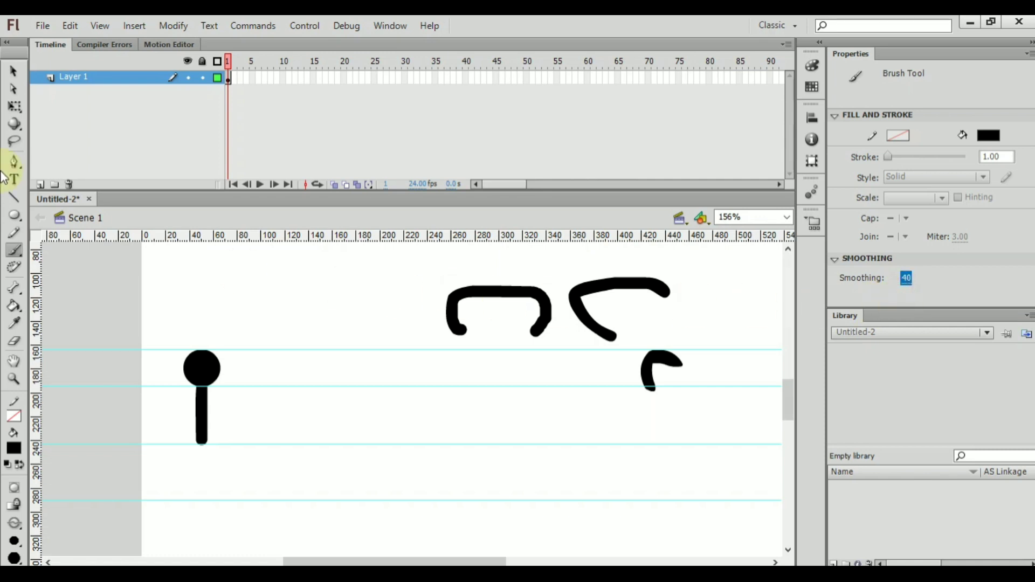
{"action": "left_click", "coordinate": [16, 70]}
{"action": "mouse_move", "coordinate": [419, 259]}
{"action": "left_mouse_down"}
{"action": "mouse_move", "coordinate": [647, 365]}
{"action": "mouse_move", "coordinate": [691, 406]}
{"action": "left_mouse_up"}
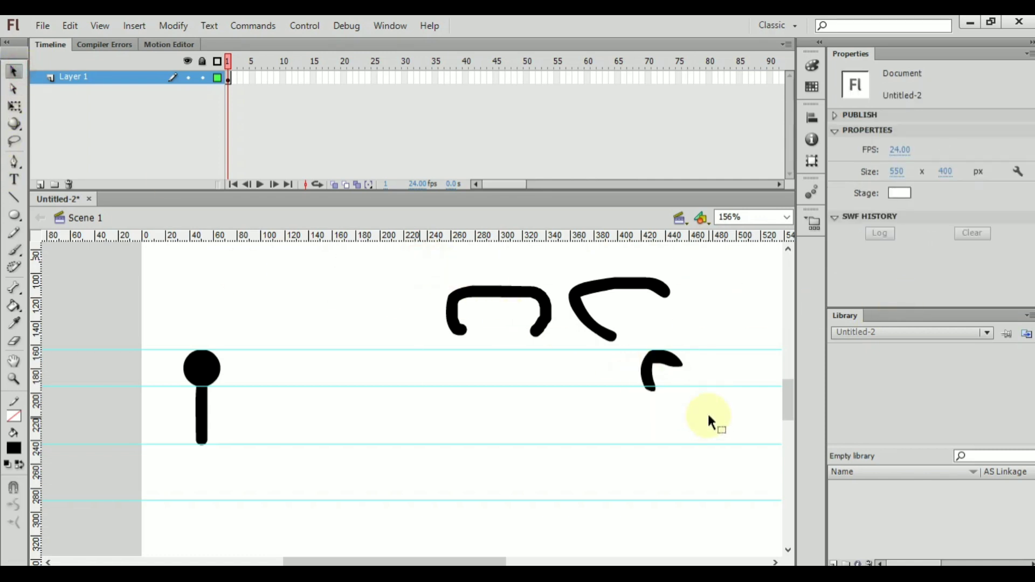
{"action": "key", "text": "Delete"}
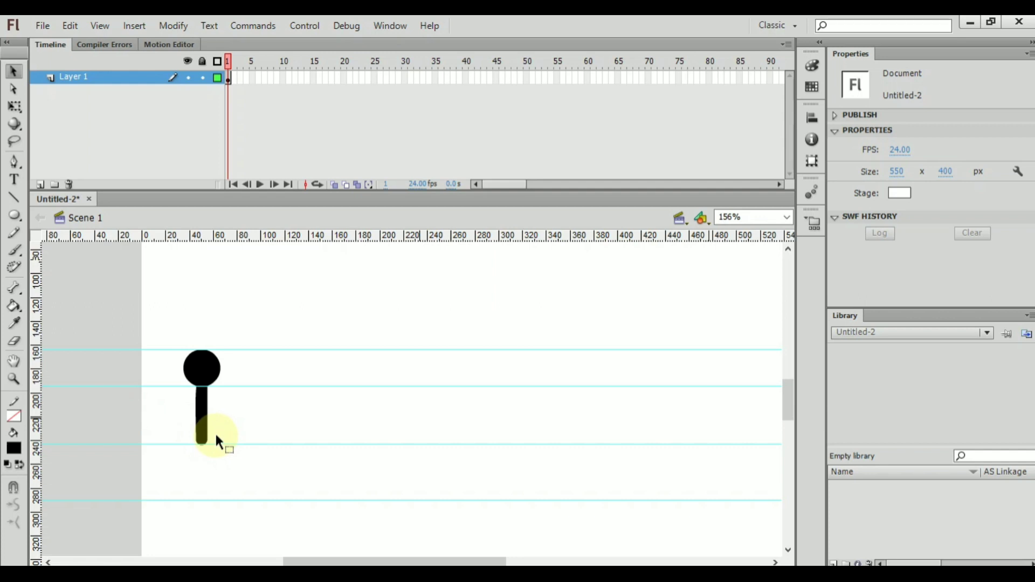
Brush the figure's leg with a small foot down to the lowest guide, and a slightly bent arm along the torso
{"action": "key", "text": "b"}
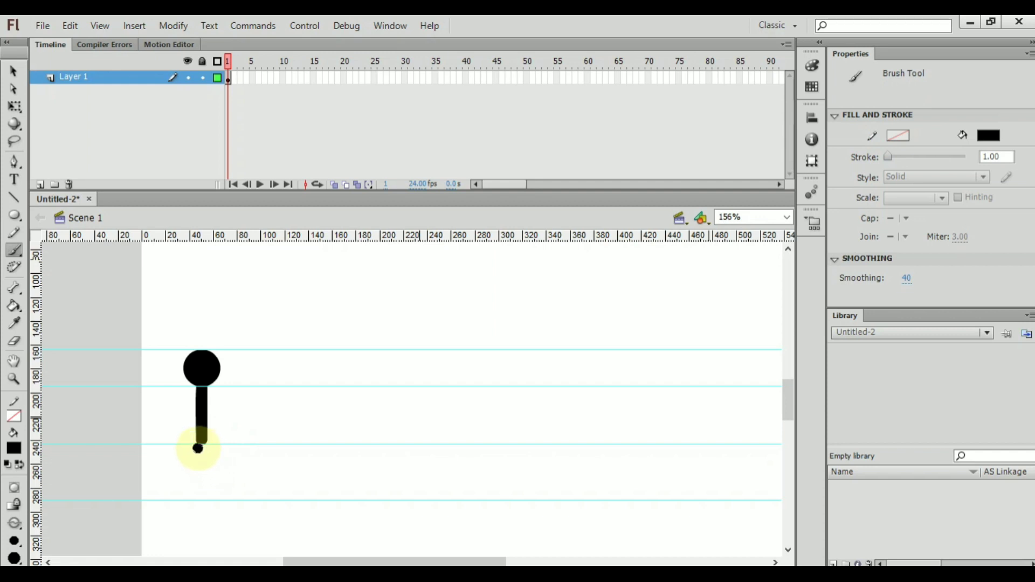
{"action": "left_click_drag", "start_coordinate": [201, 444], "coordinate": [207, 498]}
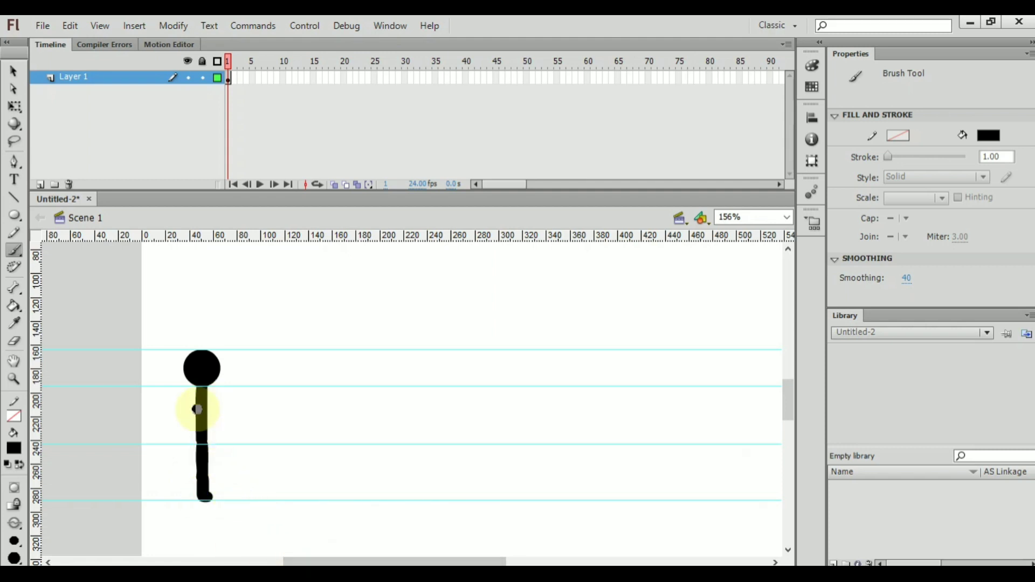
{"action": "left_click_drag", "start_coordinate": [199, 389], "coordinate": [190, 445]}
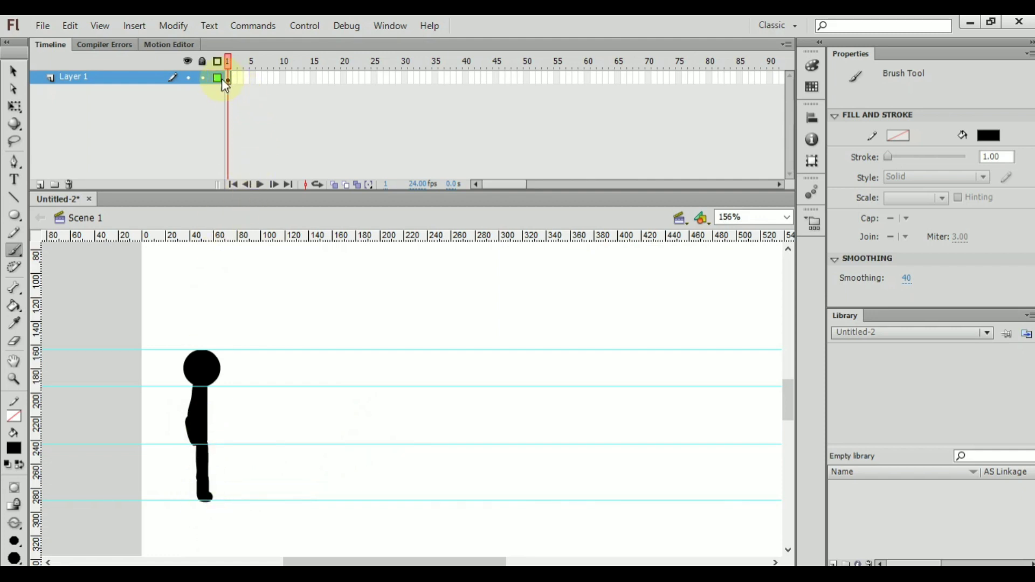
Extend the standing figure on Layer 1 with regular frames up to frame 15
{"action": "left_click", "coordinate": [316, 79]}
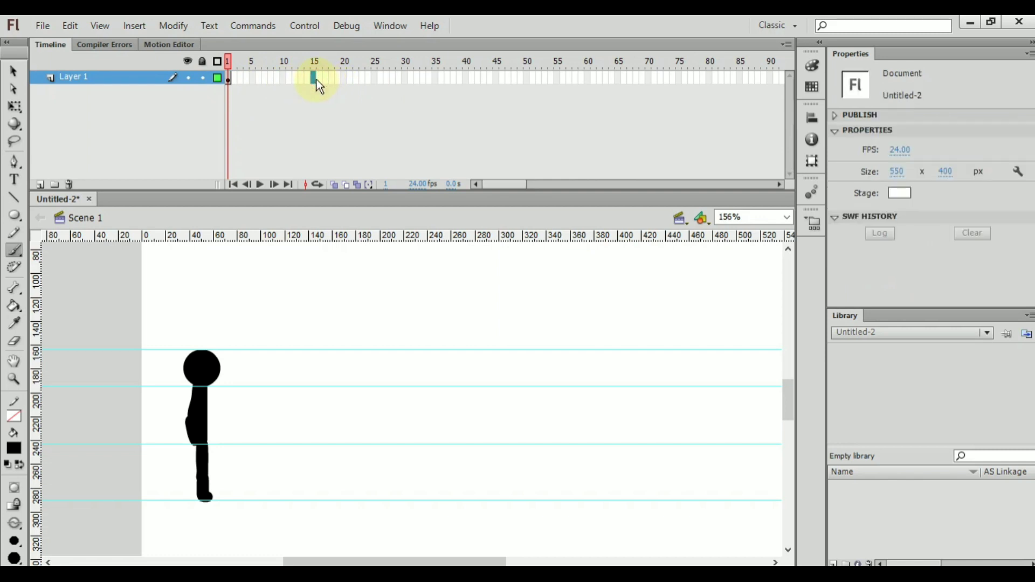
{"action": "right_click", "coordinate": [317, 81]}
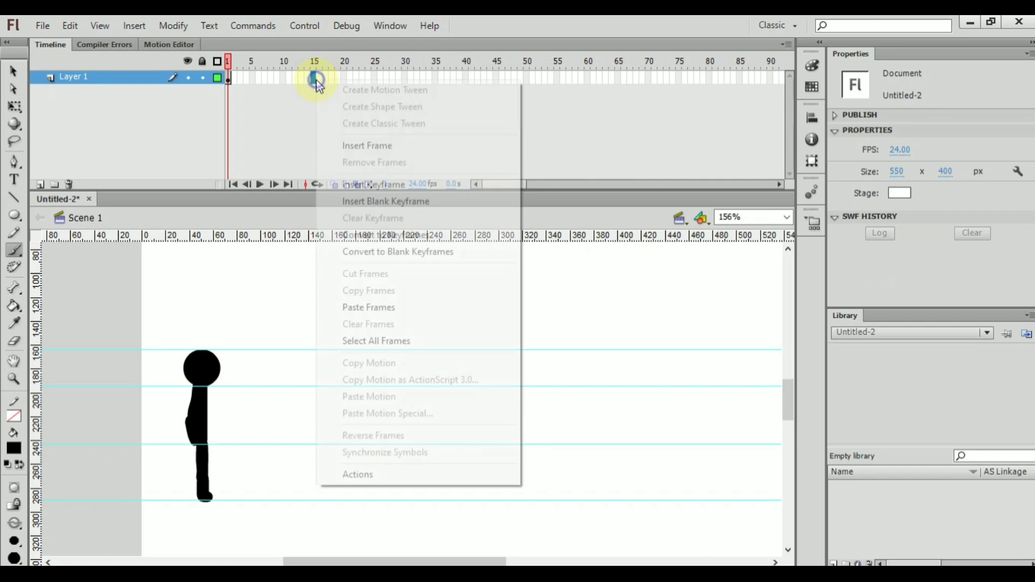
{"action": "left_click", "coordinate": [366, 187]}
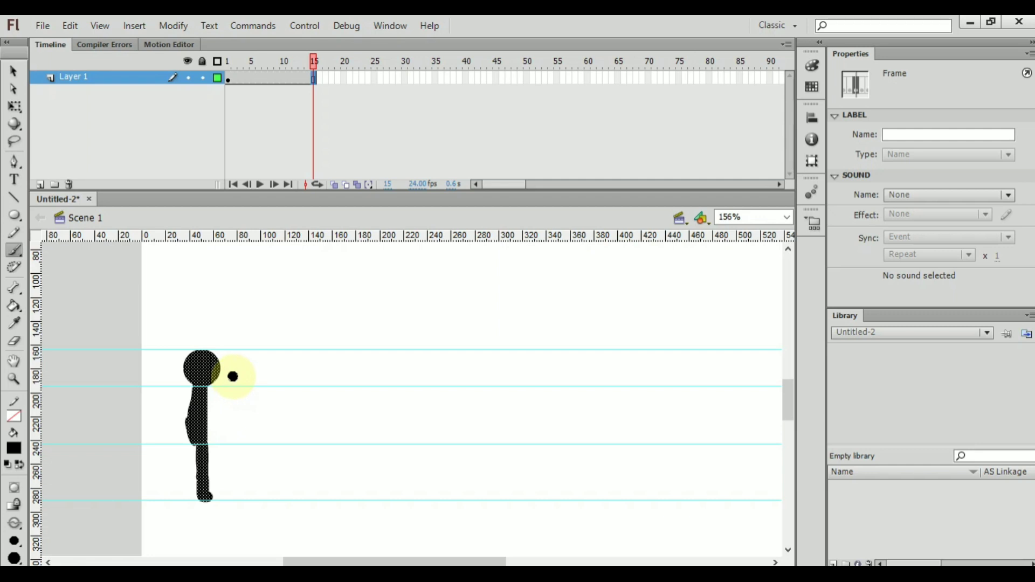
Insert a blank keyframe at frame 16 and turn on onion skinning to trace over the previous pose
{"action": "right_click", "coordinate": [321, 76]}
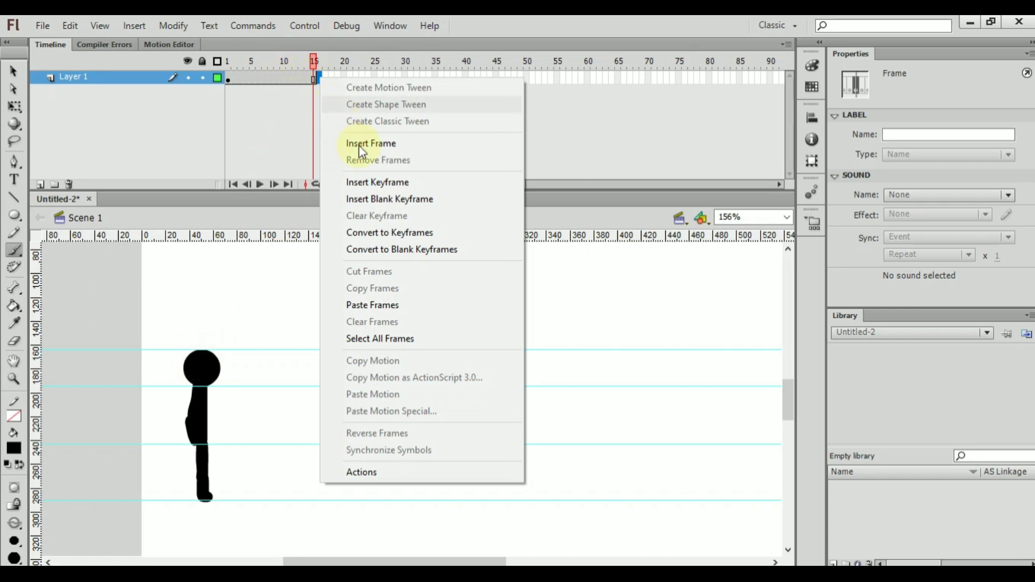
{"action": "left_click", "coordinate": [383, 200]}
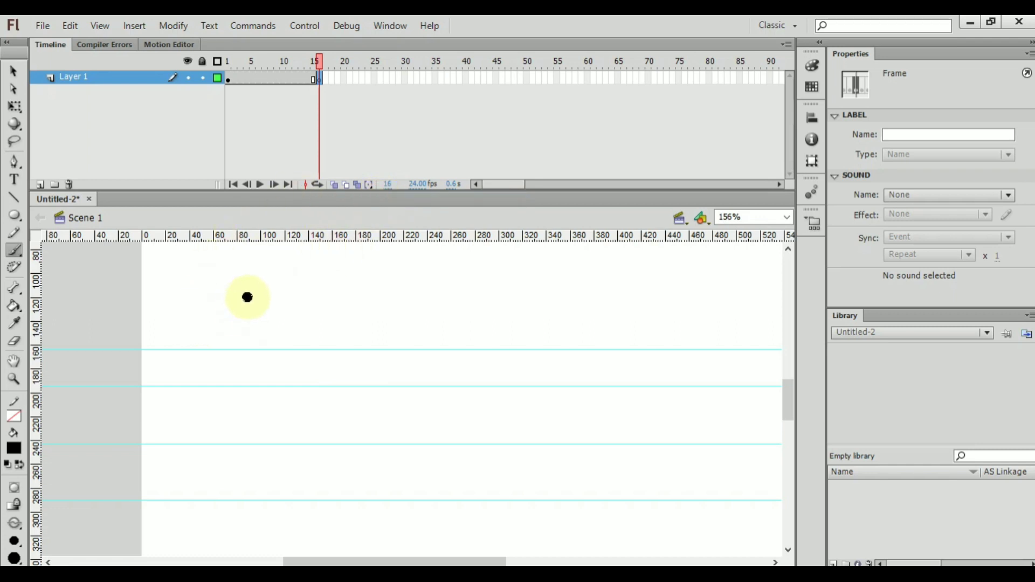
{"action": "left_click", "coordinate": [336, 185]}
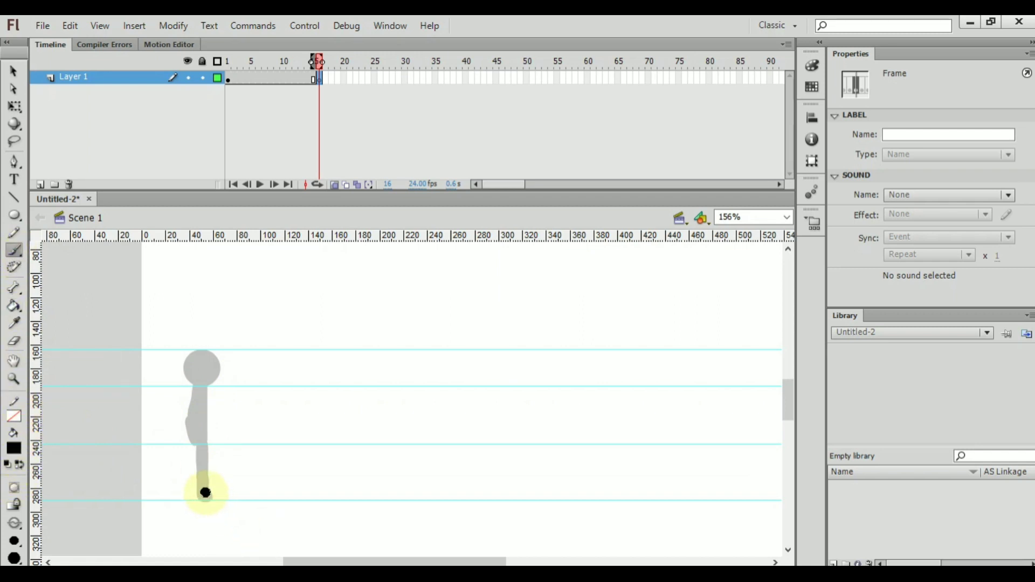
Brush the legs in frame 16 between the two lowest guides, one foot planted and the other knee slightly bent forward
{"action": "left_click_drag", "start_coordinate": [206, 493], "coordinate": [213, 480]}
{"action": "left_click", "coordinate": [203, 496]}
{"action": "mouse_move", "coordinate": [202, 496]}
{"action": "left_mouse_down"}
{"action": "mouse_move", "coordinate": [207, 441]}
{"action": "mouse_move", "coordinate": [206, 496]}
{"action": "mouse_move", "coordinate": [216, 495]}
{"action": "left_mouse_up"}
{"action": "key", "text": "ctrl+z"}
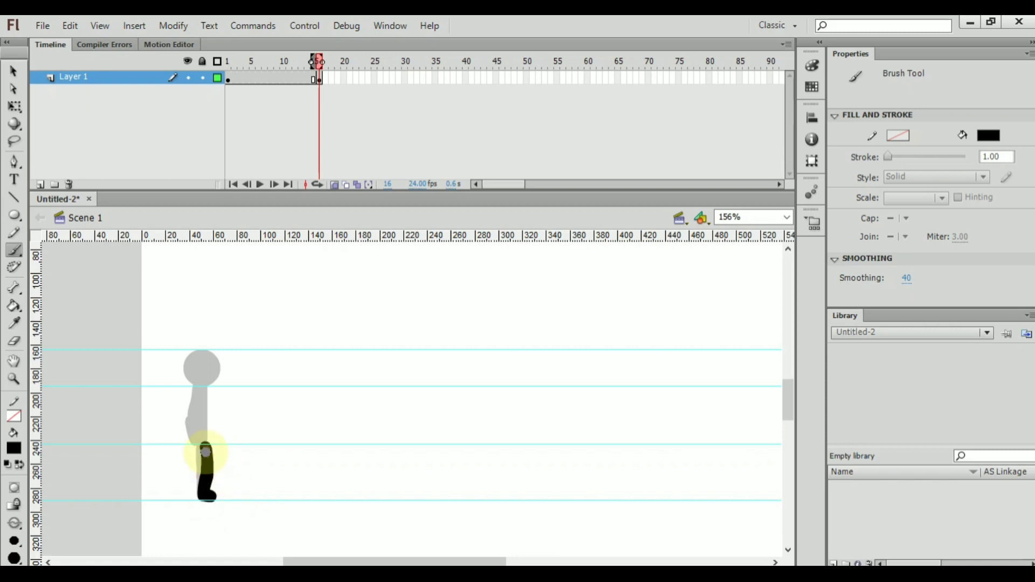
{"action": "mouse_move", "coordinate": [206, 447]}
{"action": "left_mouse_down"}
{"action": "mouse_move", "coordinate": [219, 463]}
{"action": "mouse_move", "coordinate": [216, 486]}
{"action": "left_mouse_up"}
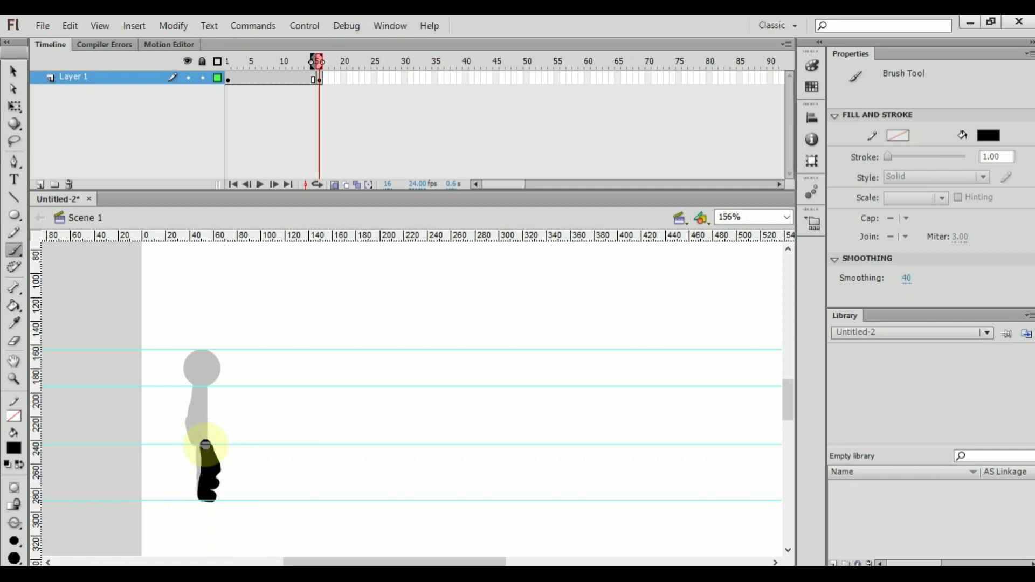
Brush a slightly forward-leaning torso in frame 16 up to the neck guide and add a bent arm along it
{"action": "mouse_move", "coordinate": [206, 444]}
{"action": "left_mouse_down"}
{"action": "mouse_move", "coordinate": [215, 392]}
{"action": "mouse_move", "coordinate": [206, 443]}
{"action": "mouse_move", "coordinate": [211, 388]}
{"action": "left_mouse_up"}
{"action": "key", "text": "ctrl+z"}
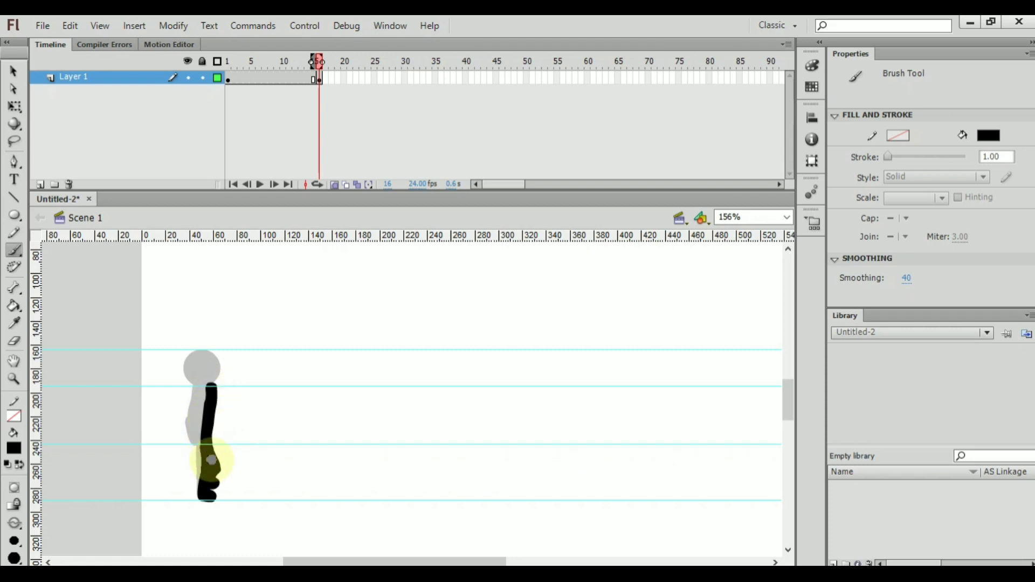
{"action": "left_click_drag", "start_coordinate": [211, 460], "coordinate": [213, 456]}
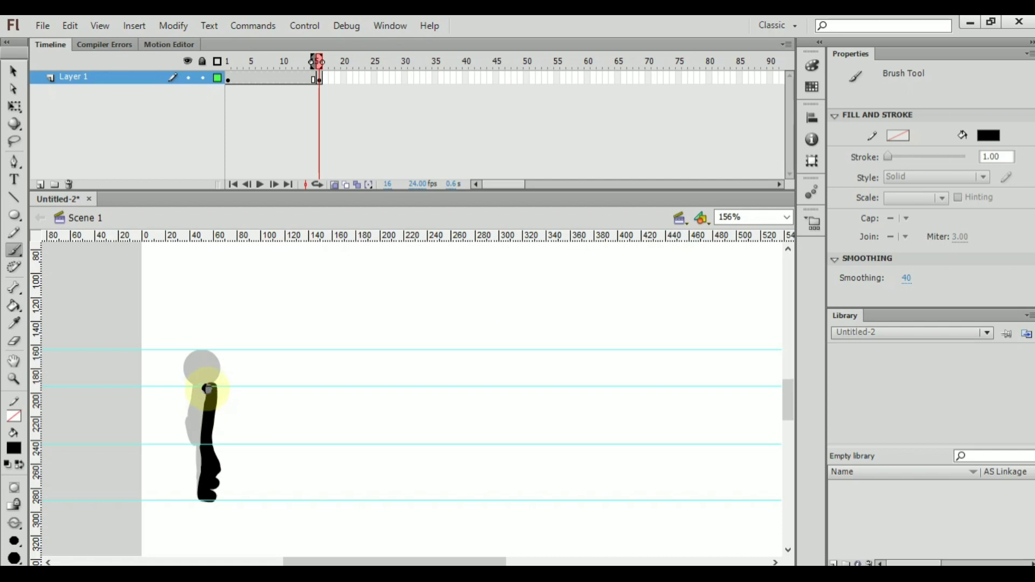
{"action": "mouse_move", "coordinate": [209, 390]}
{"action": "left_mouse_down"}
{"action": "mouse_move", "coordinate": [195, 416]}
{"action": "mouse_move", "coordinate": [216, 431]}
{"action": "left_mouse_up"}
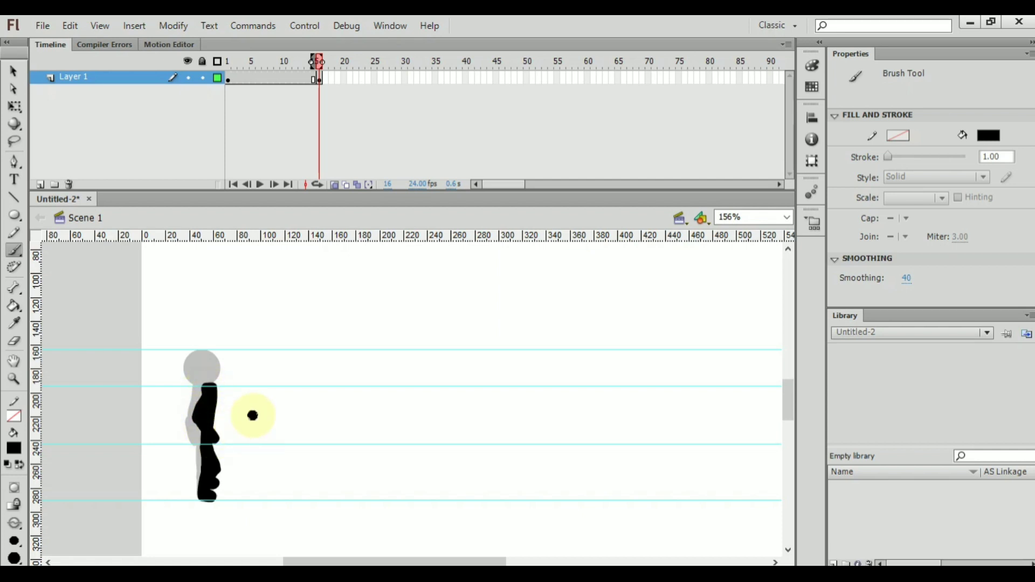
Paste the head circle into frame 16 and place it on top of the torso at about X 42, Y 164
{"action": "key", "text": "ctrl+v"}
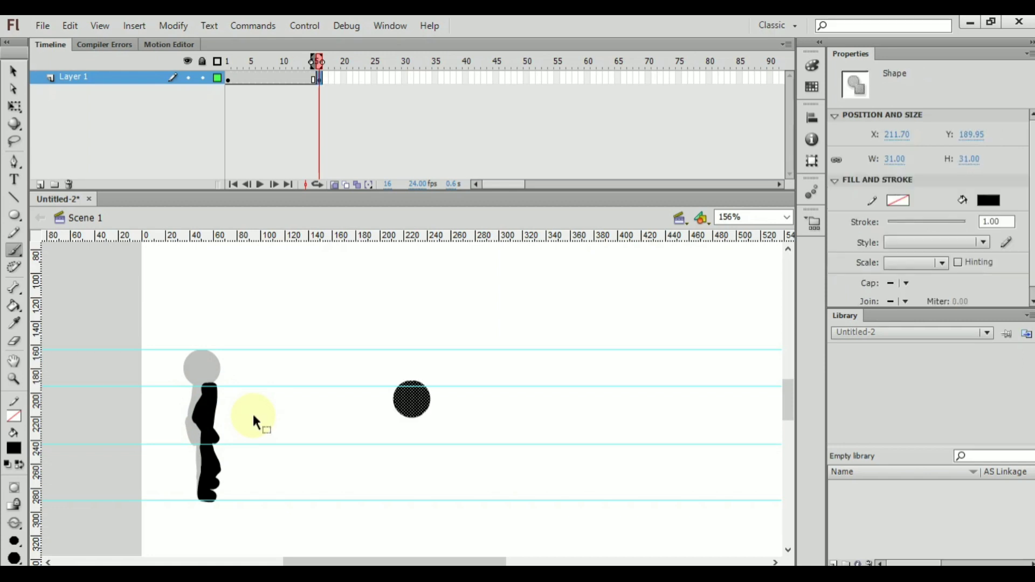
{"action": "key", "text": "v"}
{"action": "left_click_drag", "start_coordinate": [411, 409], "coordinate": [208, 379]}
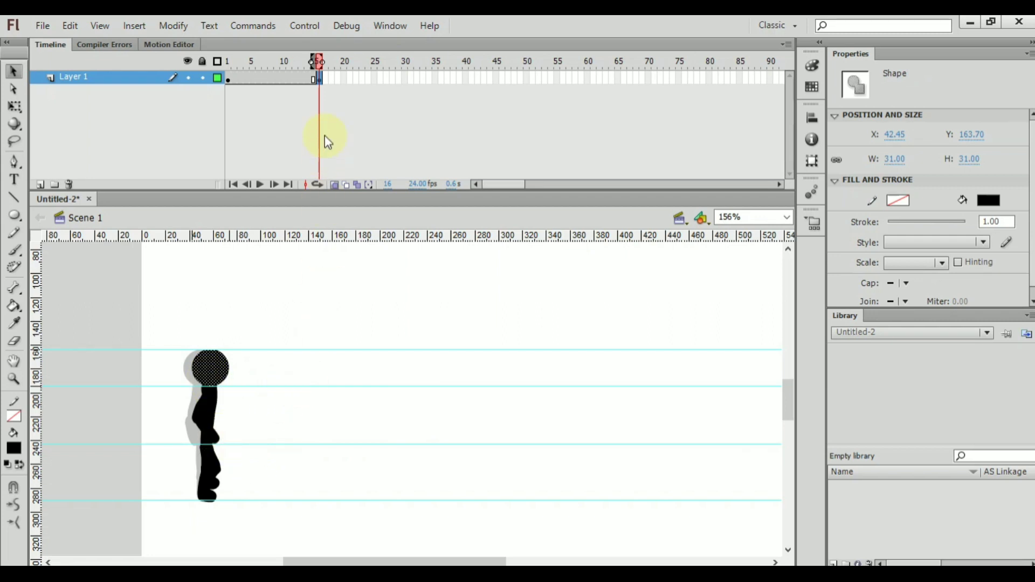
Insert a blank keyframe at frame 17 and brush a rear leg reaching the lowest guide and a raised, bent front leg
{"action": "right_click", "coordinate": [326, 79]}
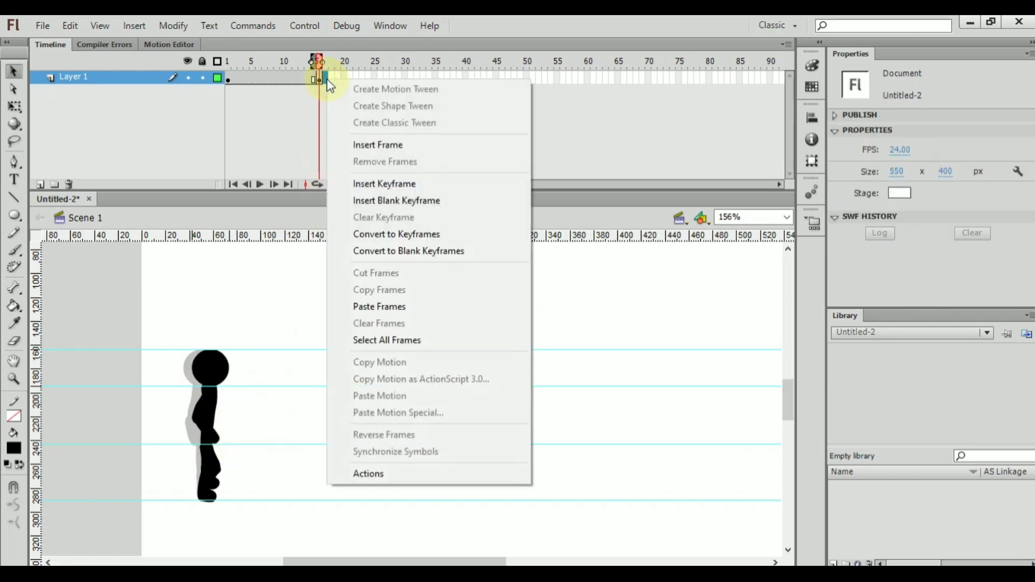
{"action": "left_click", "coordinate": [387, 209]}
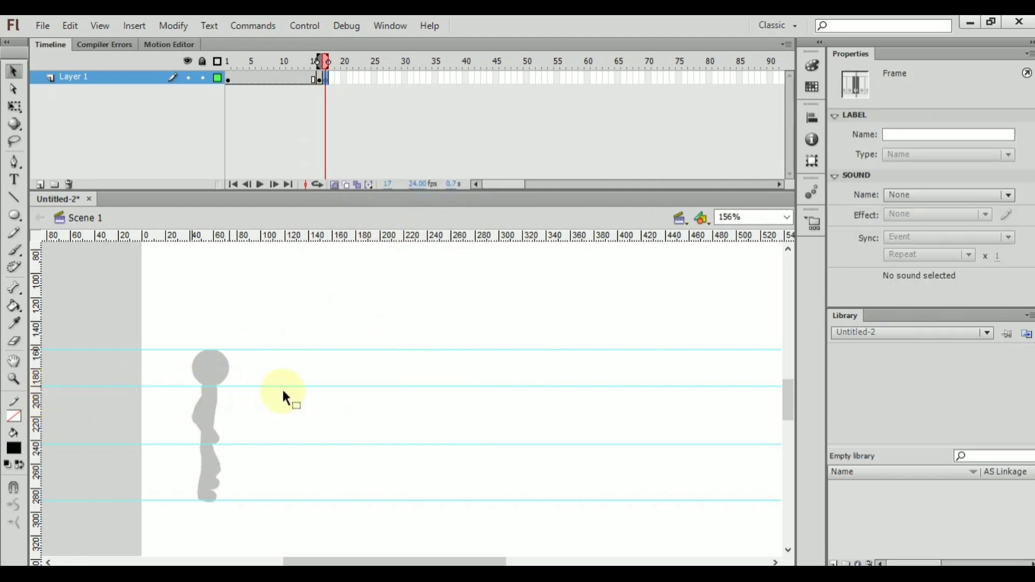
{"action": "key", "text": "b"}
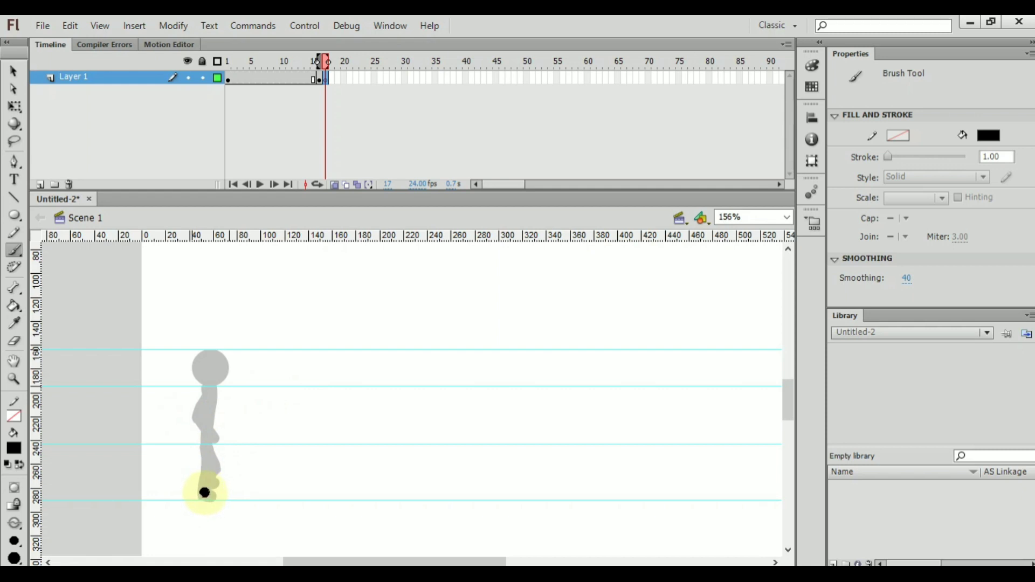
{"action": "left_click_drag", "start_coordinate": [204, 494], "coordinate": [233, 444]}
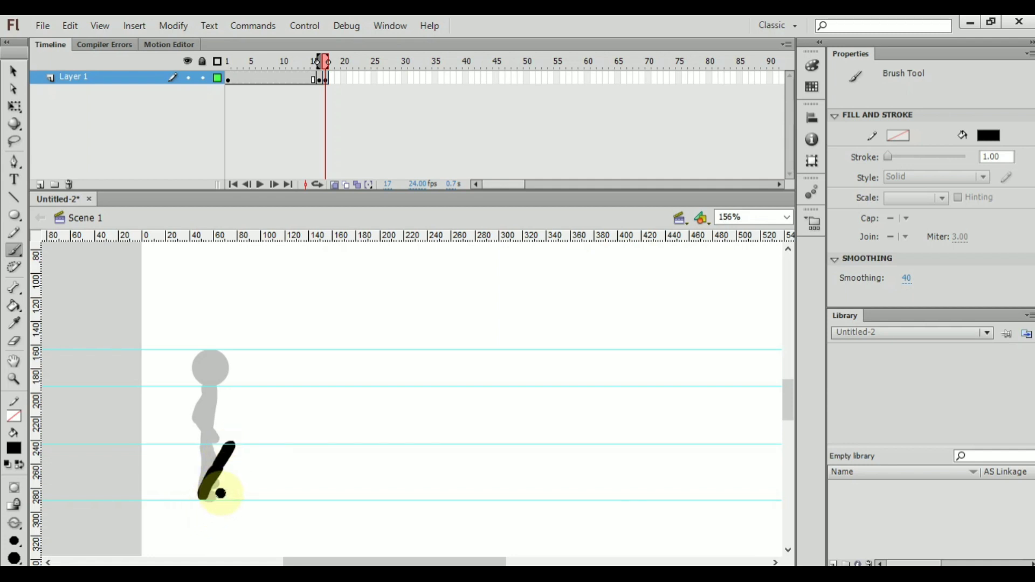
{"action": "left_click", "coordinate": [235, 448]}
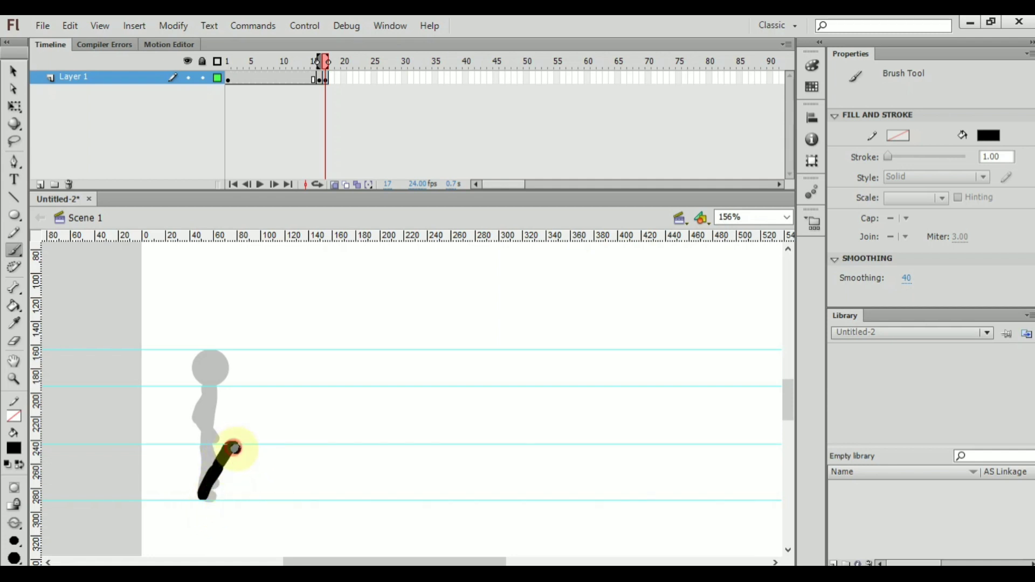
{"action": "mouse_move", "coordinate": [235, 448]}
{"action": "left_mouse_down"}
{"action": "mouse_move", "coordinate": [247, 463]}
{"action": "mouse_move", "coordinate": [244, 485]}
{"action": "left_mouse_up"}
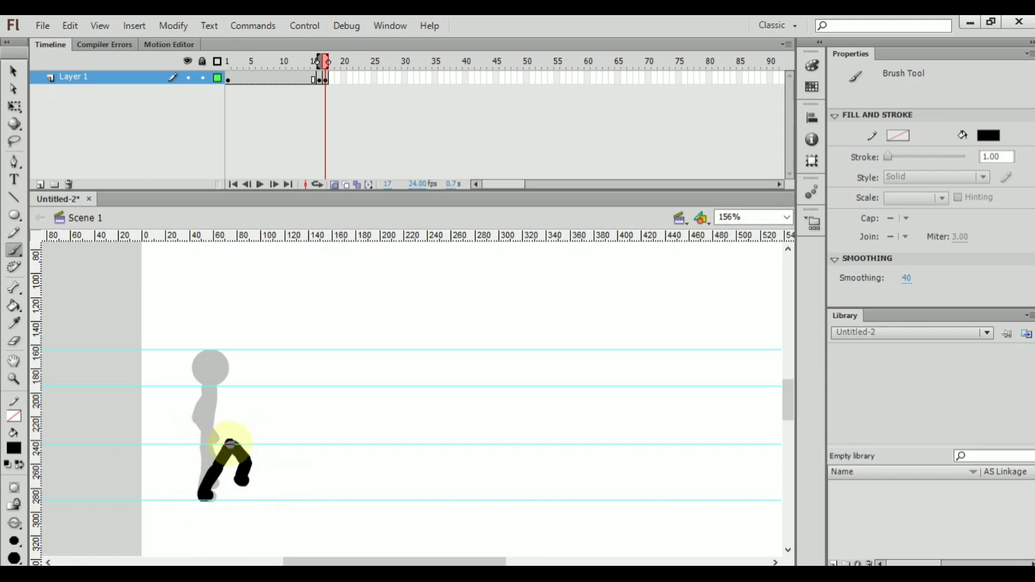
Brush a forward-leaning torso up to the neck guide in frame 17, with one arm bent back and the other bent forward
{"action": "left_click_drag", "start_coordinate": [232, 445], "coordinate": [251, 383]}
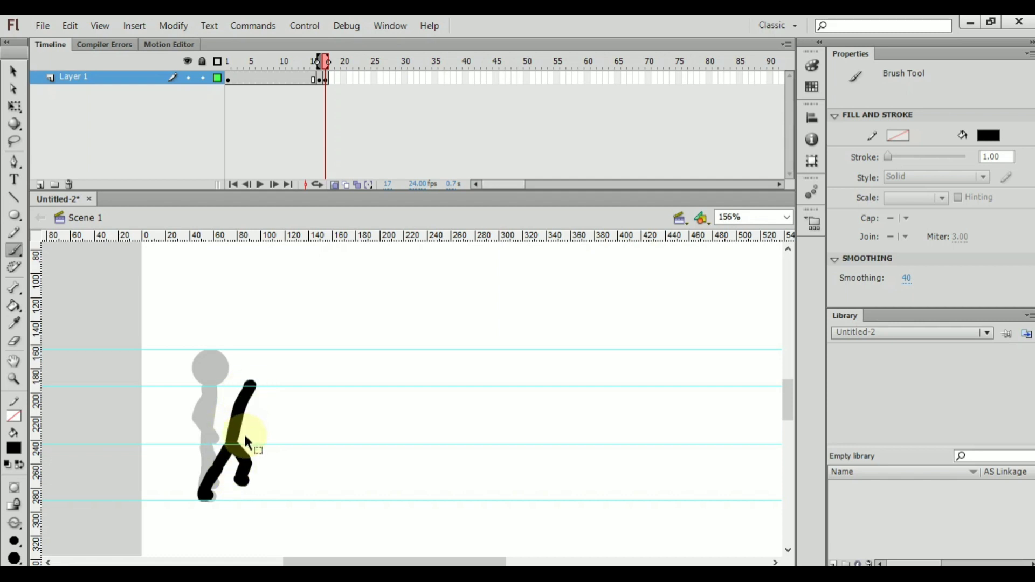
{"action": "key", "text": "ctrl+z"}
{"action": "left_click_drag", "start_coordinate": [232, 444], "coordinate": [246, 388]}
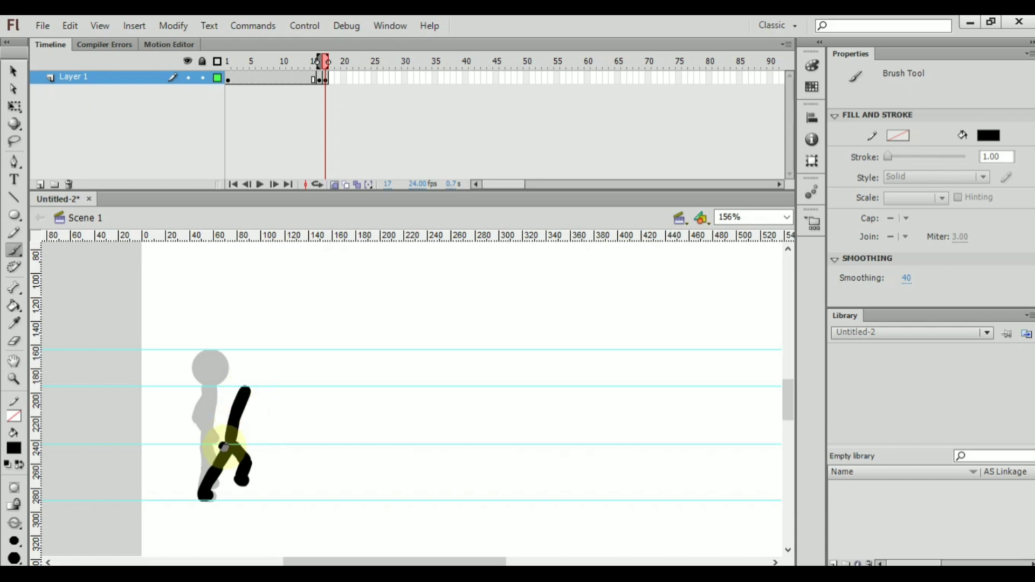
{"action": "key", "text": "ctrl+z"}
{"action": "mouse_move", "coordinate": [225, 448]}
{"action": "left_mouse_down"}
{"action": "mouse_move", "coordinate": [242, 388]}
{"action": "mouse_move", "coordinate": [221, 413]}
{"action": "mouse_move", "coordinate": [226, 433]}
{"action": "mouse_move", "coordinate": [244, 427]}
{"action": "mouse_move", "coordinate": [245, 418]}
{"action": "mouse_move", "coordinate": [224, 412]}
{"action": "mouse_move", "coordinate": [245, 390]}
{"action": "mouse_move", "coordinate": [267, 419]}
{"action": "left_mouse_up"}
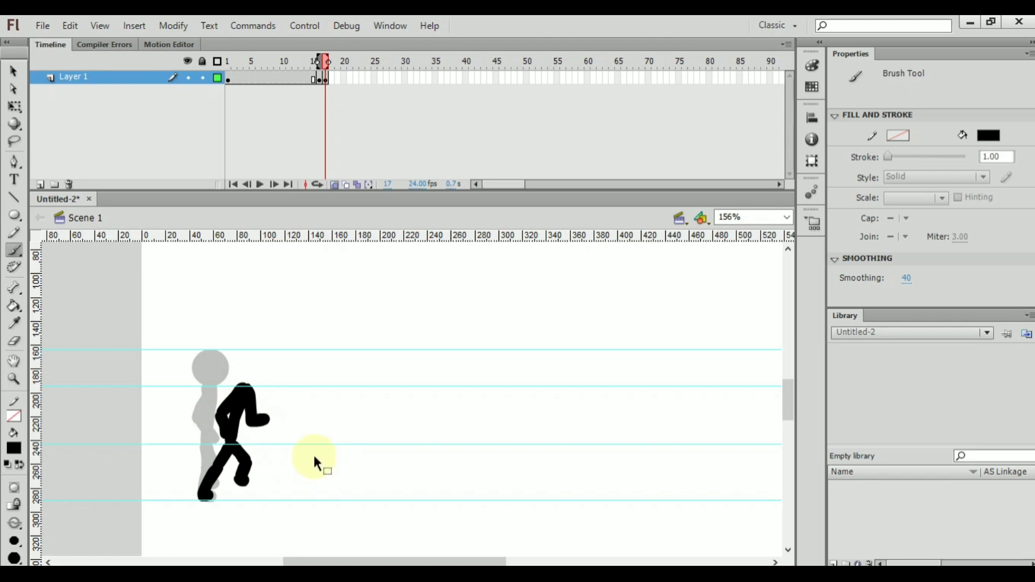
Paste the head circle into frame 17 and place it above the leaning torso at about X 75, Y 164
{"action": "key", "text": "ctrl+v"}
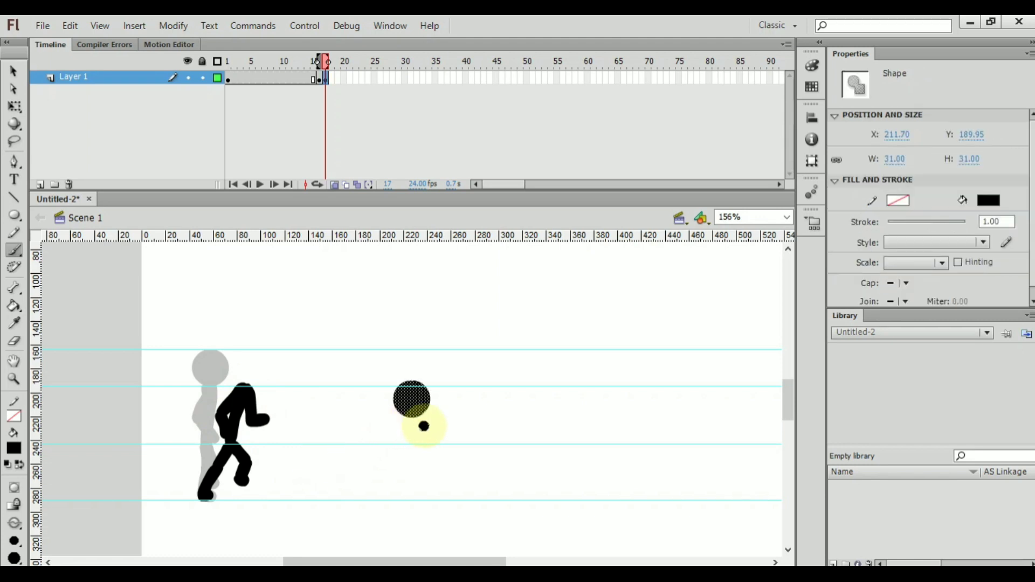
{"action": "key", "text": "v"}
{"action": "left_click_drag", "start_coordinate": [414, 407], "coordinate": [249, 370]}
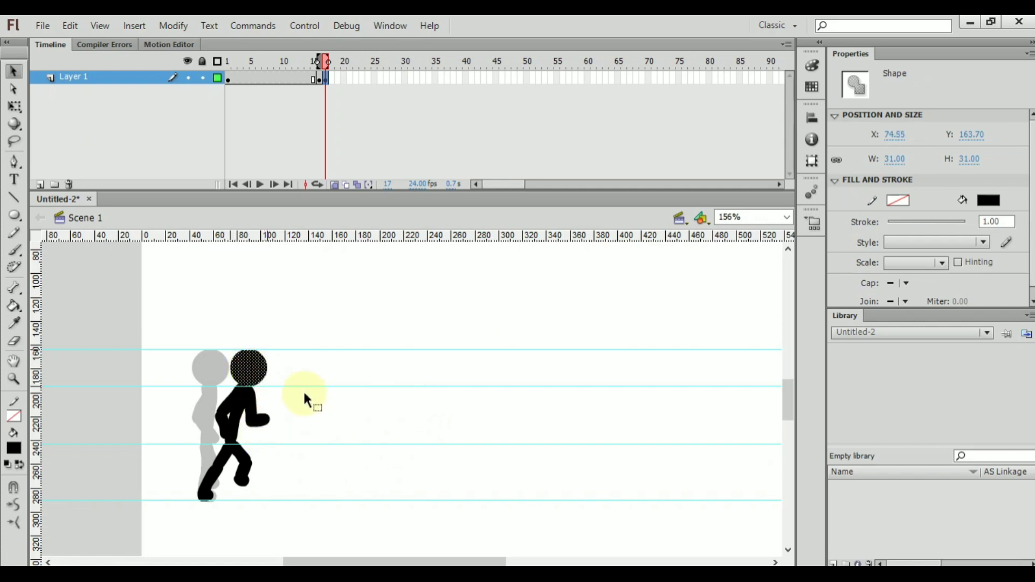
Insert a blank keyframe at frame 18 and brush two legs in an open stride with both feet on the lowest guide
{"action": "right_click", "coordinate": [333, 79]}
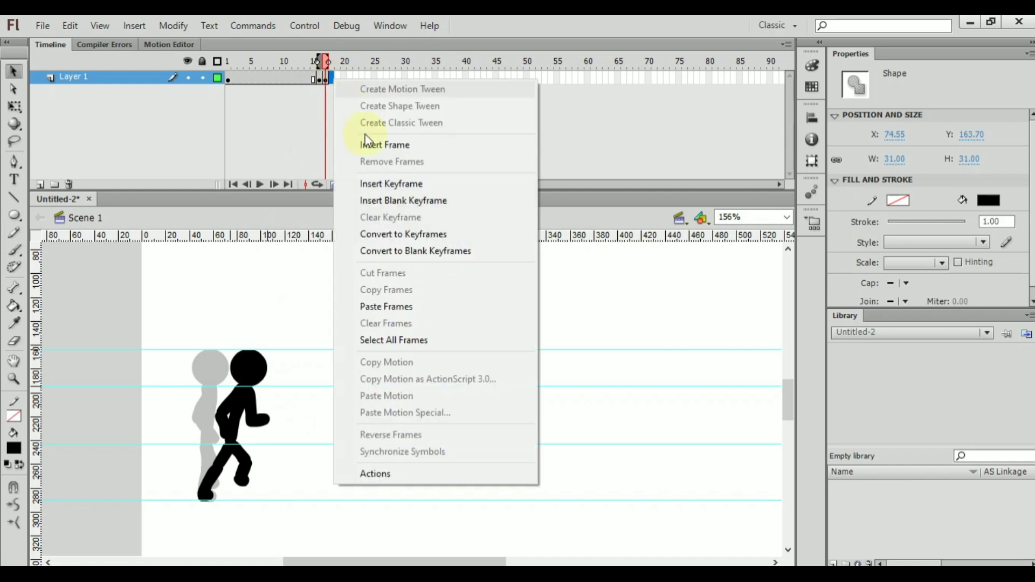
{"action": "left_click", "coordinate": [405, 205]}
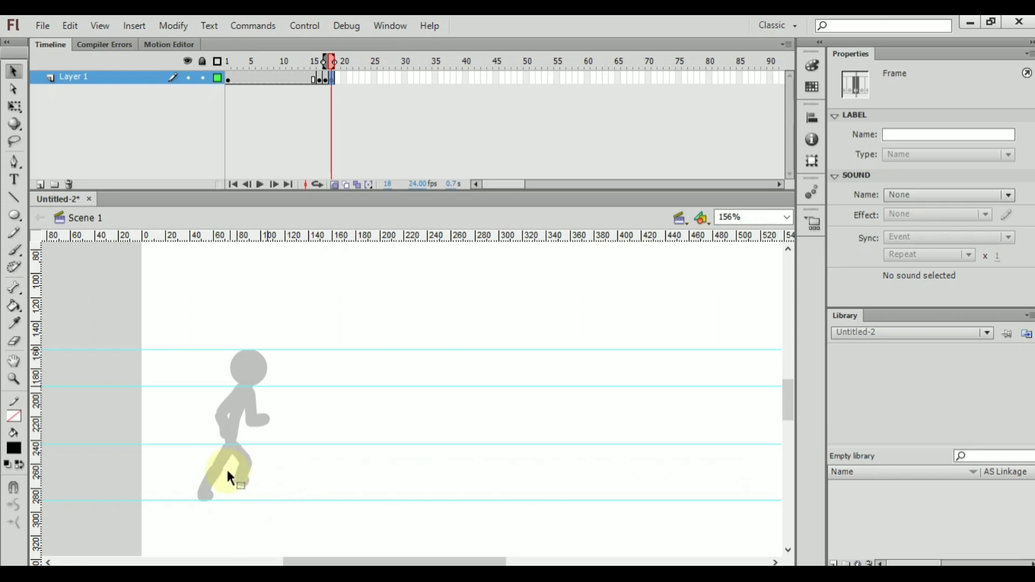
{"action": "key", "text": "b"}
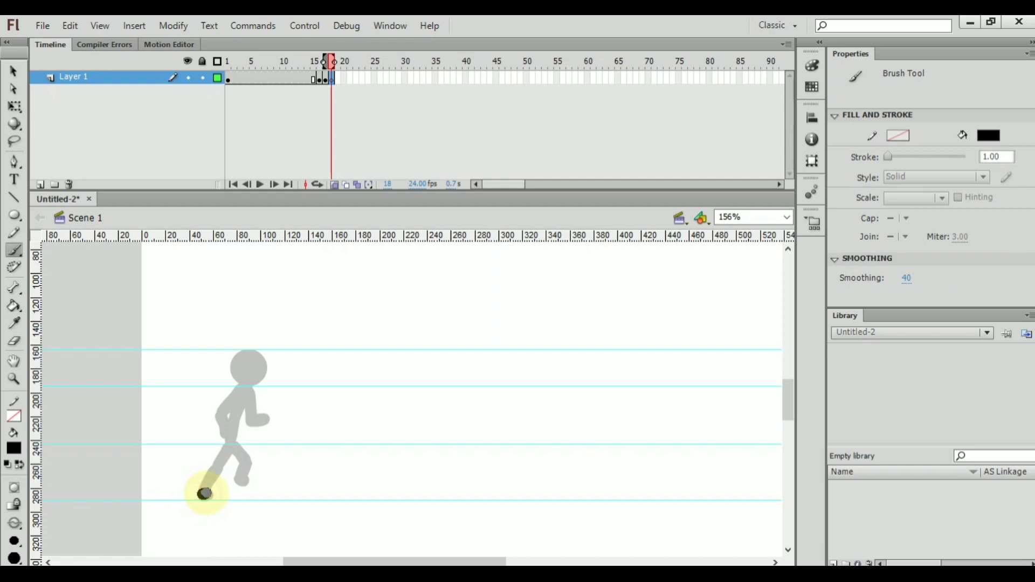
{"action": "left_click_drag", "start_coordinate": [203, 494], "coordinate": [233, 449]}
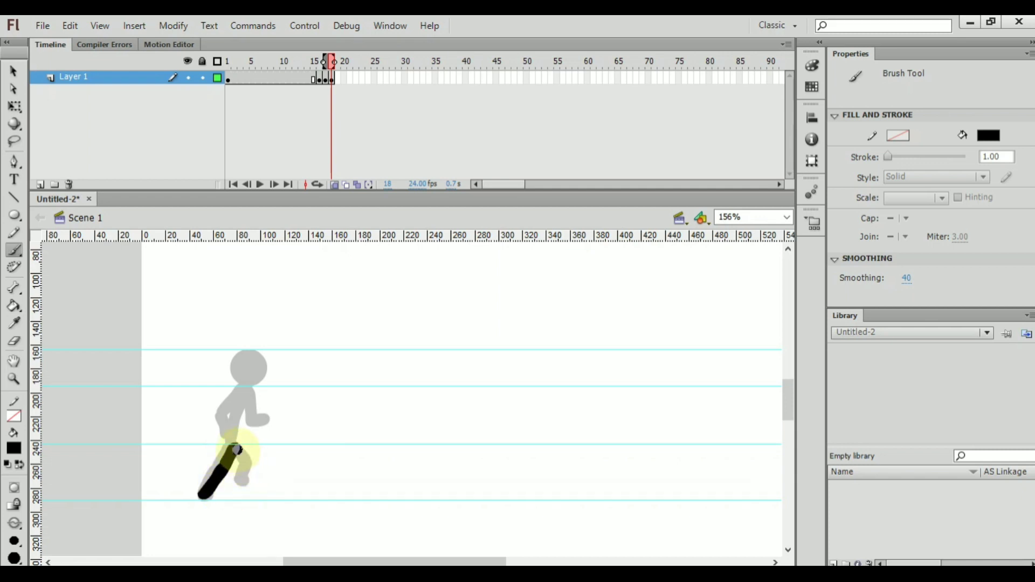
{"action": "mouse_move", "coordinate": [238, 449]}
{"action": "left_mouse_down"}
{"action": "mouse_move", "coordinate": [270, 503]}
{"action": "mouse_move", "coordinate": [205, 499]}
{"action": "mouse_move", "coordinate": [273, 500]}
{"action": "left_mouse_up"}
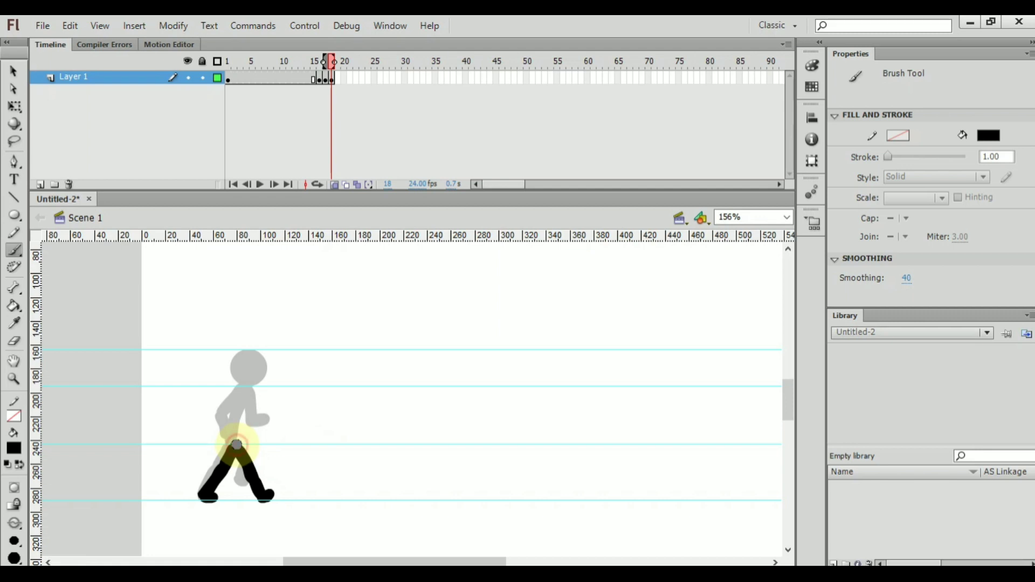
Brush the leaning torso in frame 18 up to the neck guide, with a bent rear arm and a front arm with raised forearm
{"action": "left_click_drag", "start_coordinate": [232, 441], "coordinate": [252, 387]}
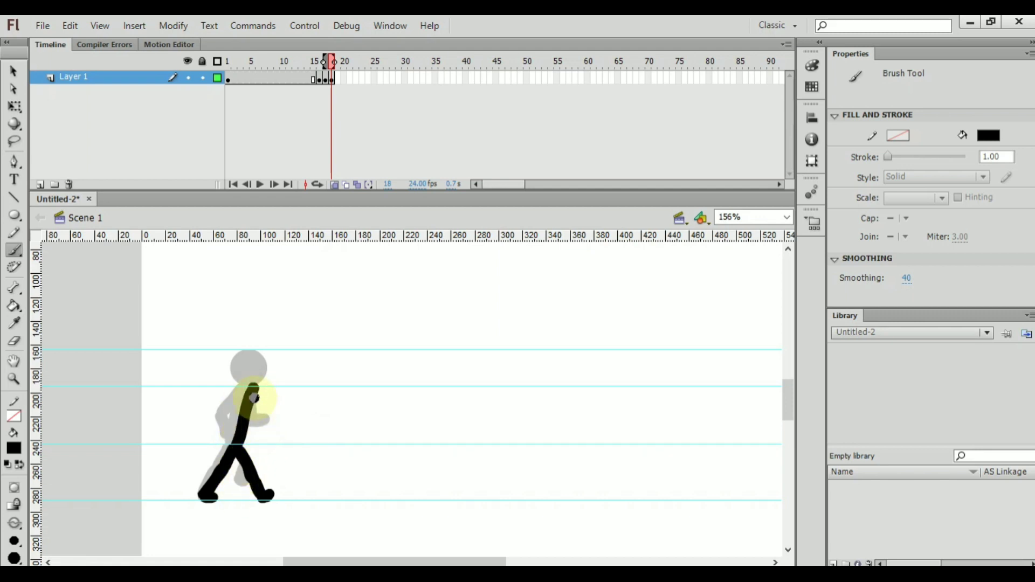
{"action": "mouse_move", "coordinate": [251, 386]}
{"action": "left_mouse_down"}
{"action": "mouse_move", "coordinate": [223, 403]}
{"action": "mouse_move", "coordinate": [221, 423]}
{"action": "left_mouse_up"}
{"action": "mouse_move", "coordinate": [254, 390]}
{"action": "left_mouse_down"}
{"action": "mouse_move", "coordinate": [284, 451]}
{"action": "mouse_move", "coordinate": [272, 417]}
{"action": "left_mouse_up"}
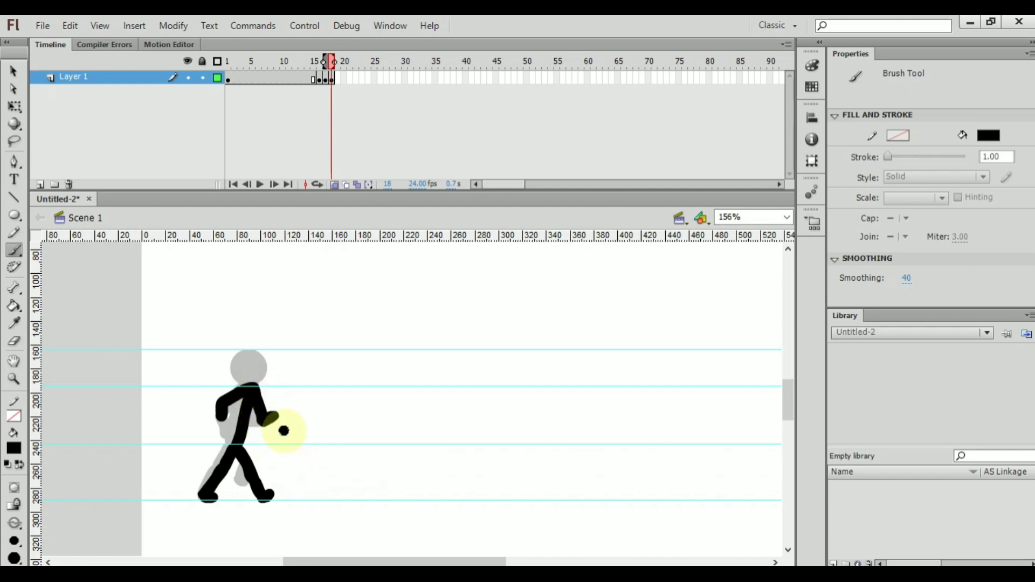
{"action": "key", "text": "ctrl+z"}
{"action": "left_click_drag", "start_coordinate": [263, 423], "coordinate": [277, 413]}
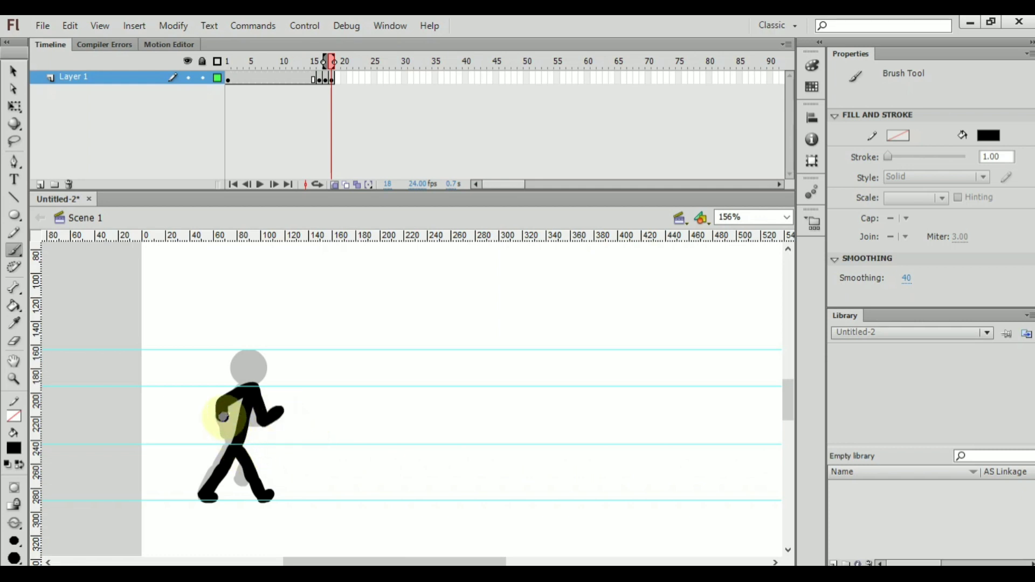
{"action": "left_click_drag", "start_coordinate": [222, 417], "coordinate": [222, 422]}
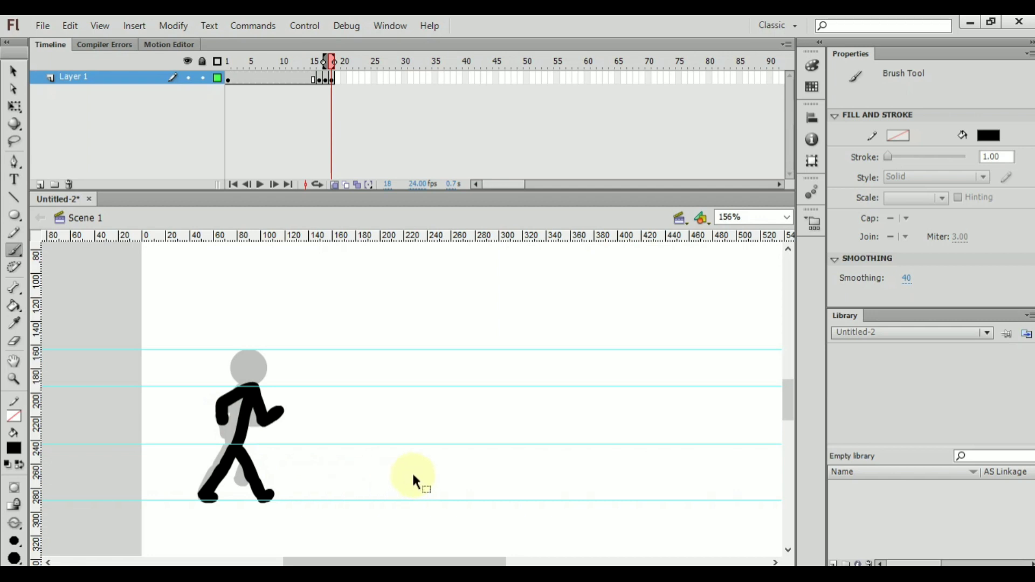
Paste the head circle into frame 18 and place it on top of the torso at about X 81, Y 163
{"action": "key", "text": "ctrl+v"}
{"action": "key", "text": "v"}
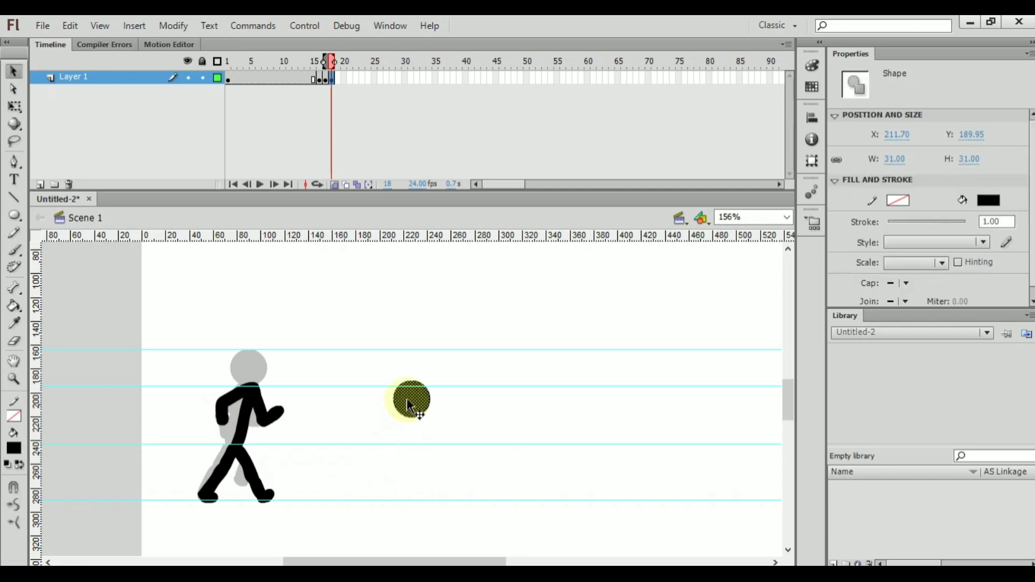
{"action": "left_click_drag", "start_coordinate": [412, 402], "coordinate": [251, 367]}
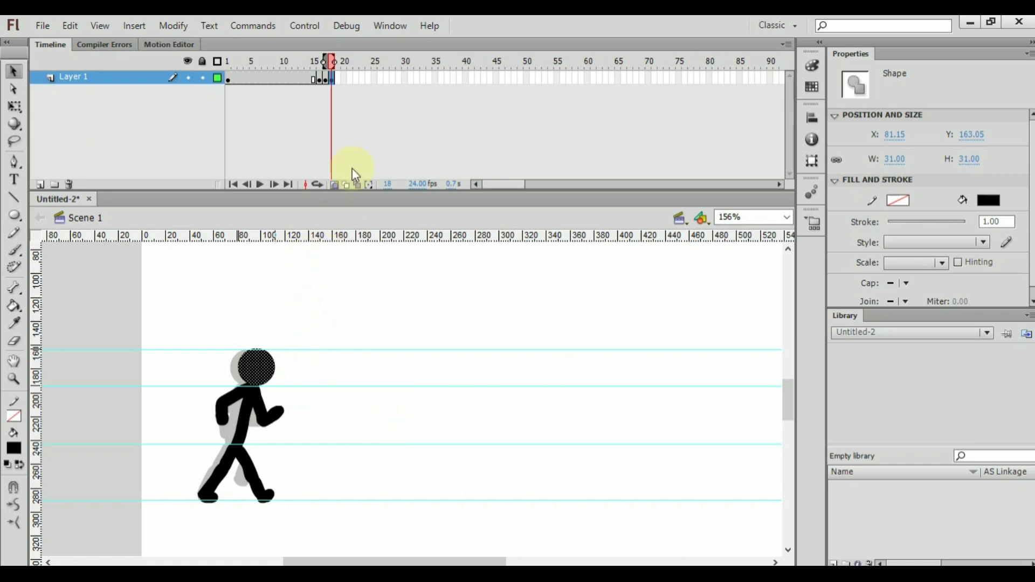
Insert a blank keyframe at frame 19 and brush a front leg planted on the lowest guide and a bent rear leg with its foot lifted
{"action": "right_click", "coordinate": [338, 80]}
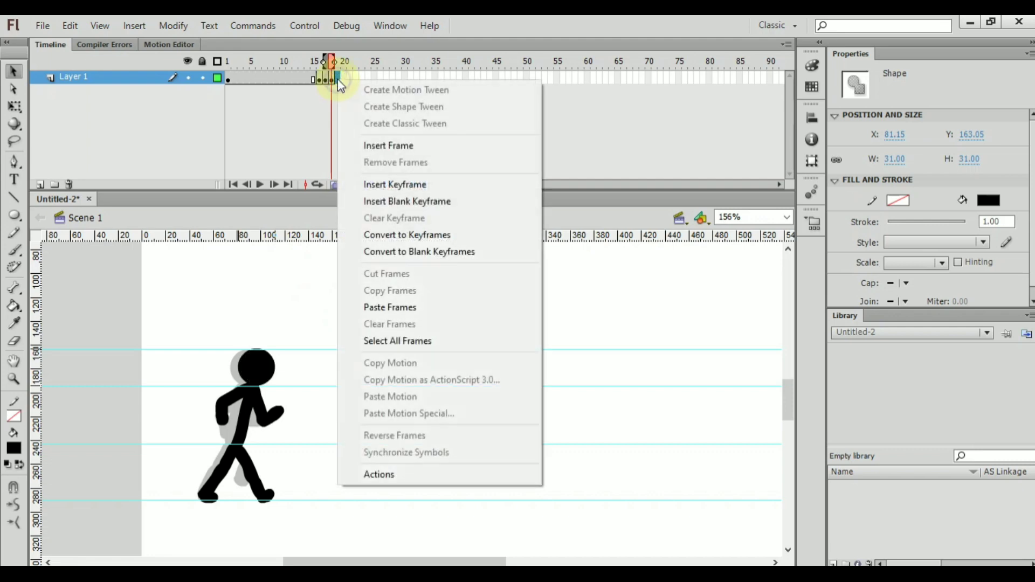
{"action": "left_click", "coordinate": [403, 201]}
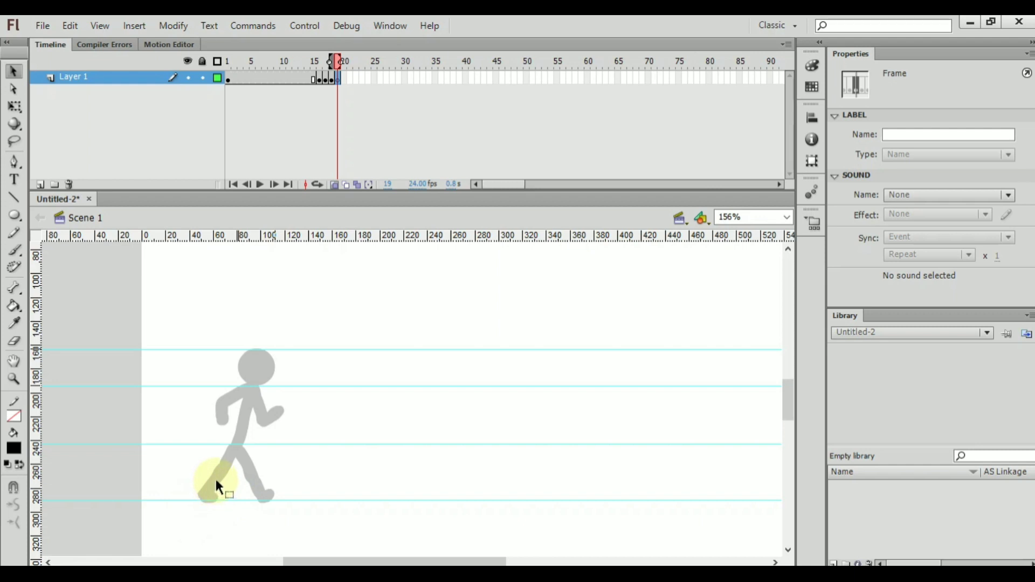
{"action": "left_click", "coordinate": [270, 496]}
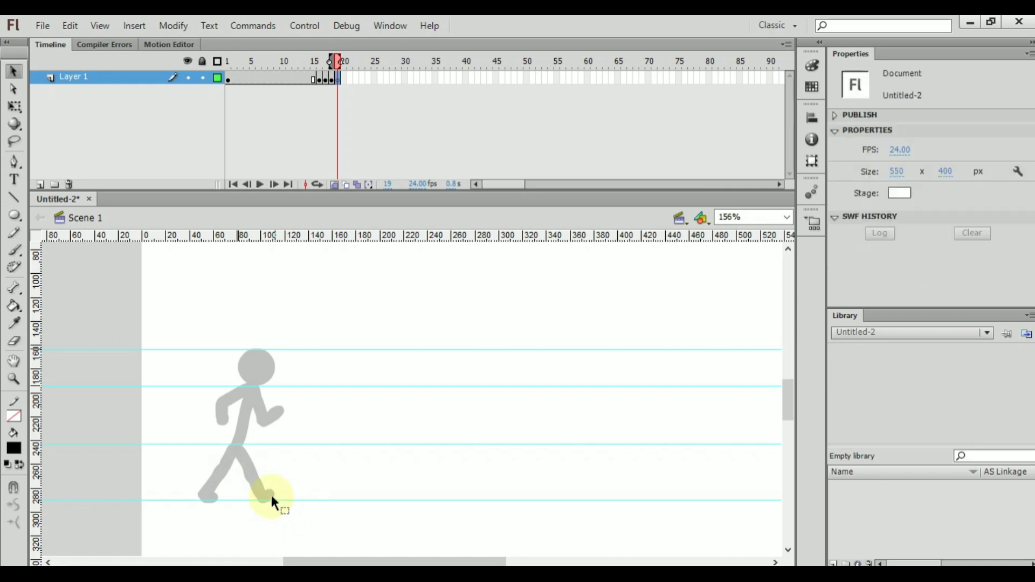
{"action": "key", "text": "b"}
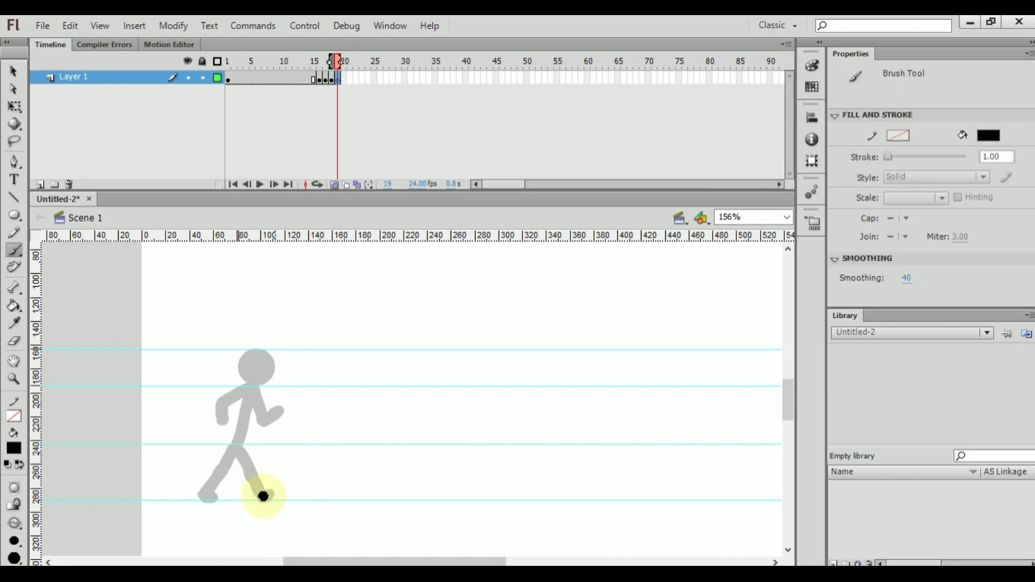
{"action": "mouse_move", "coordinate": [264, 496]}
{"action": "left_mouse_down"}
{"action": "mouse_move", "coordinate": [255, 464]}
{"action": "mouse_move", "coordinate": [264, 497]}
{"action": "left_mouse_up"}
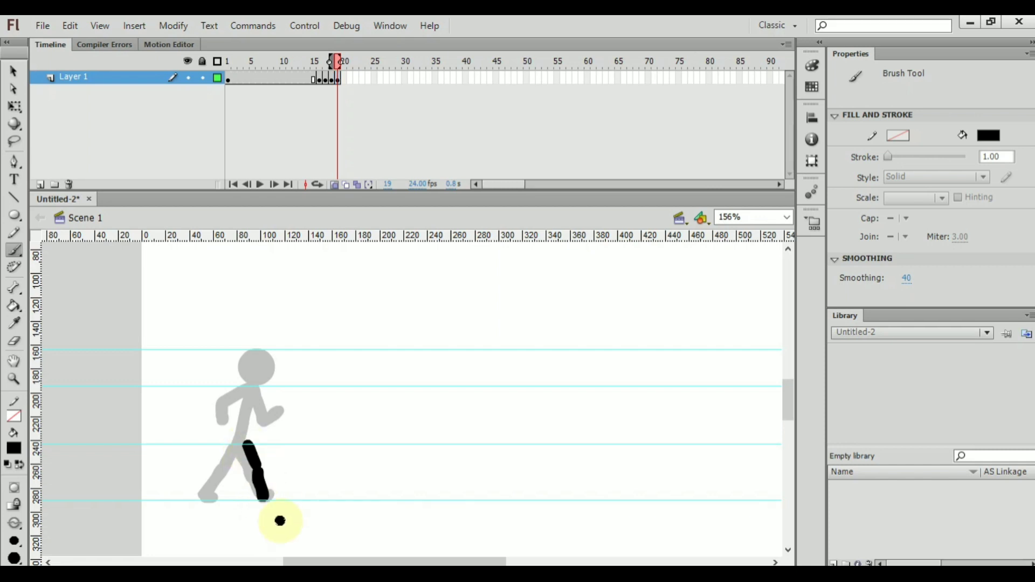
{"action": "key", "text": "ctrl+z"}
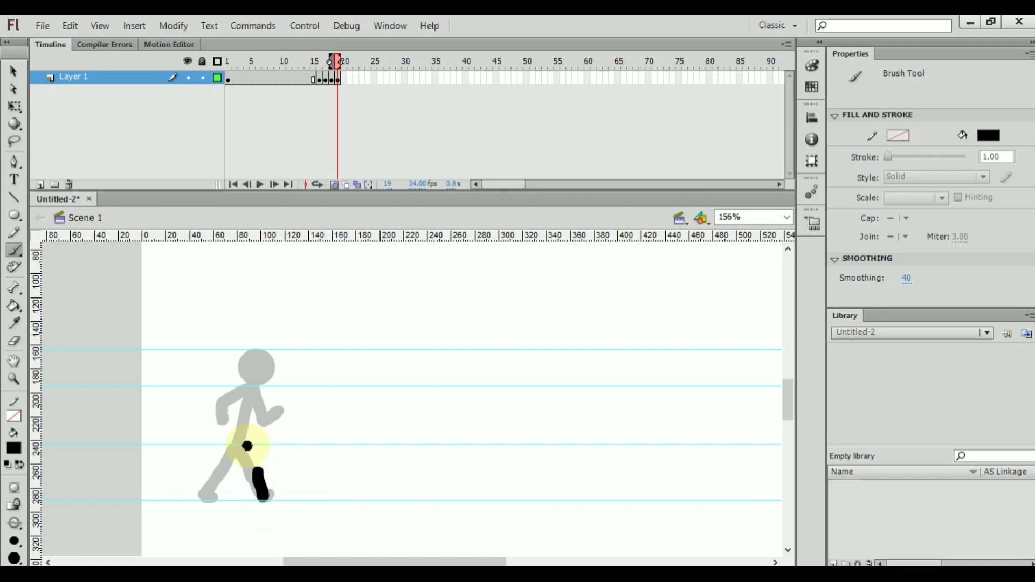
{"action": "left_click_drag", "start_coordinate": [247, 447], "coordinate": [267, 497]}
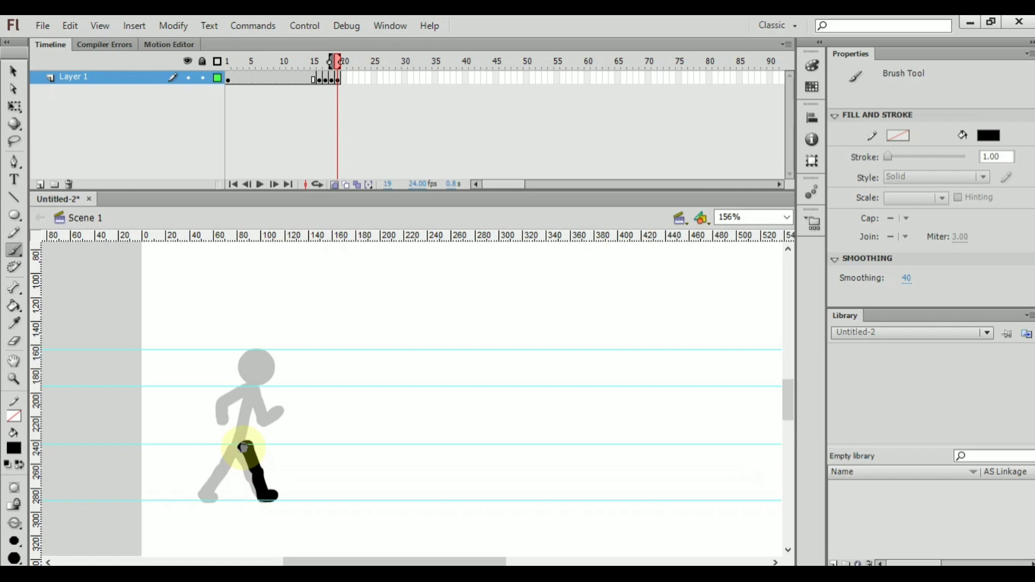
{"action": "mouse_move", "coordinate": [244, 448]}
{"action": "left_mouse_down"}
{"action": "mouse_move", "coordinate": [222, 480]}
{"action": "mouse_move", "coordinate": [215, 474]}
{"action": "mouse_move", "coordinate": [225, 486]}
{"action": "left_mouse_up"}
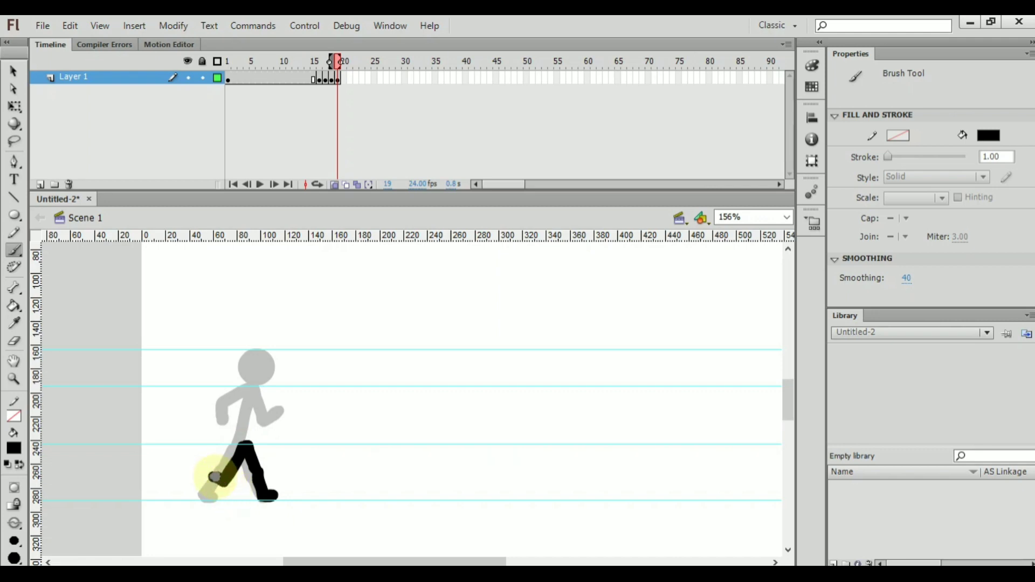
{"action": "mouse_move", "coordinate": [215, 477]}
{"action": "left_mouse_down"}
{"action": "mouse_move", "coordinate": [216, 511]}
{"action": "mouse_move", "coordinate": [207, 483]}
{"action": "left_mouse_up"}
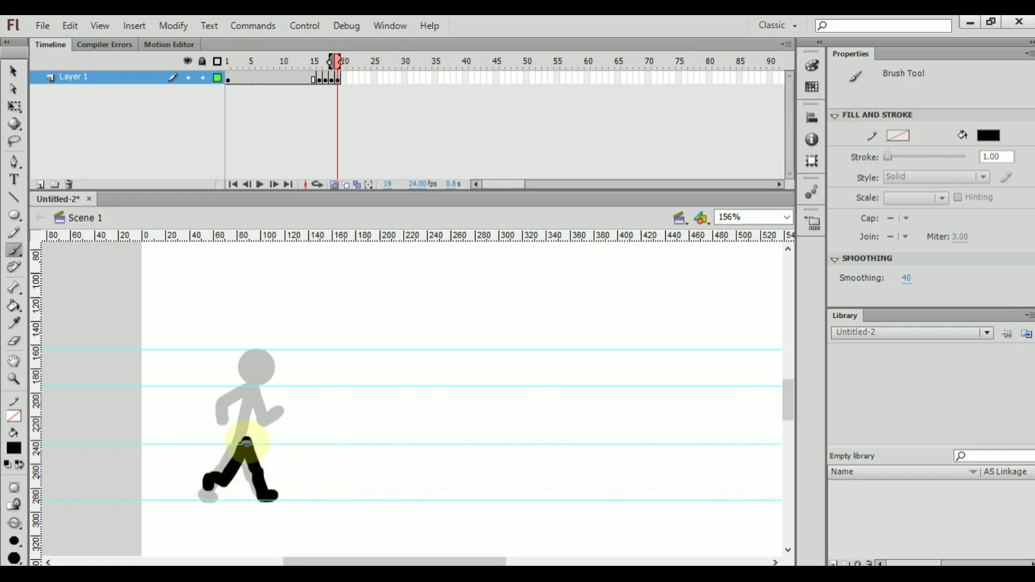
Brush the leaning torso and two bent arms in frame 19, and place the pasted head circle on top at about X 87, Y 162
{"action": "left_click_drag", "start_coordinate": [245, 442], "coordinate": [257, 390]}
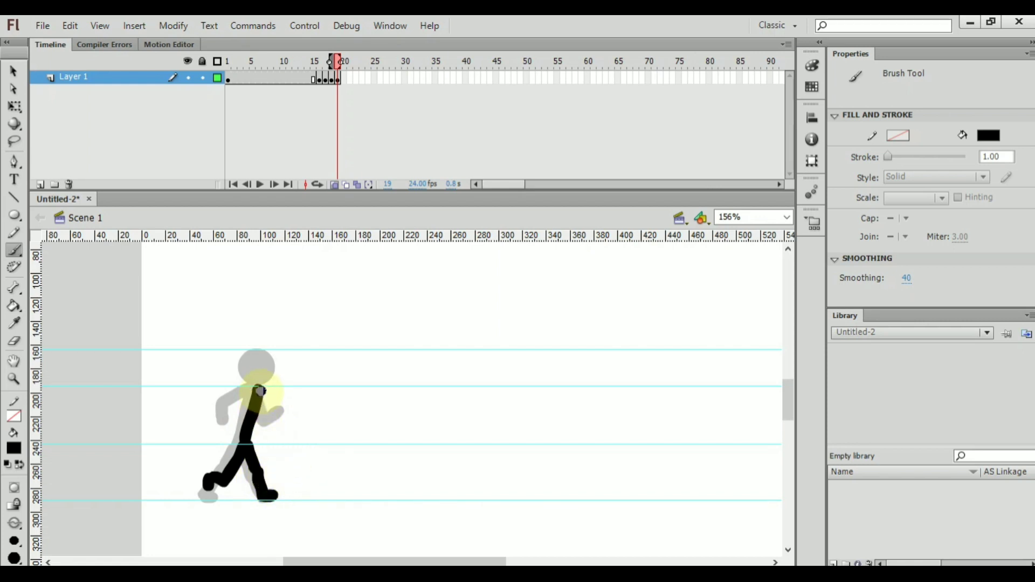
{"action": "mouse_move", "coordinate": [258, 386]}
{"action": "left_mouse_down"}
{"action": "mouse_move", "coordinate": [282, 423]}
{"action": "mouse_move", "coordinate": [294, 412]}
{"action": "mouse_move", "coordinate": [258, 386]}
{"action": "mouse_move", "coordinate": [225, 418]}
{"action": "left_mouse_up"}
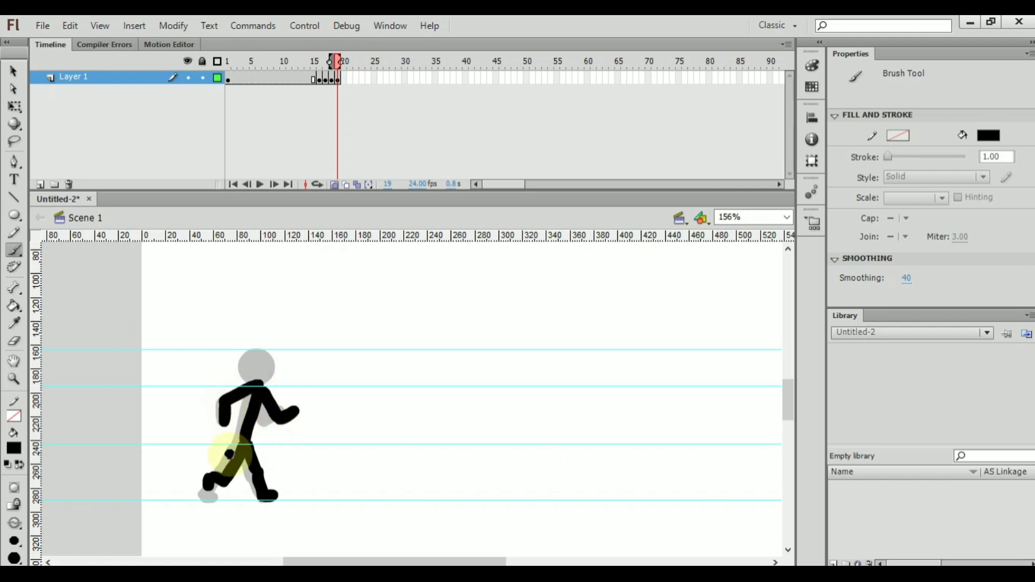
{"action": "key", "text": "ctrl+v"}
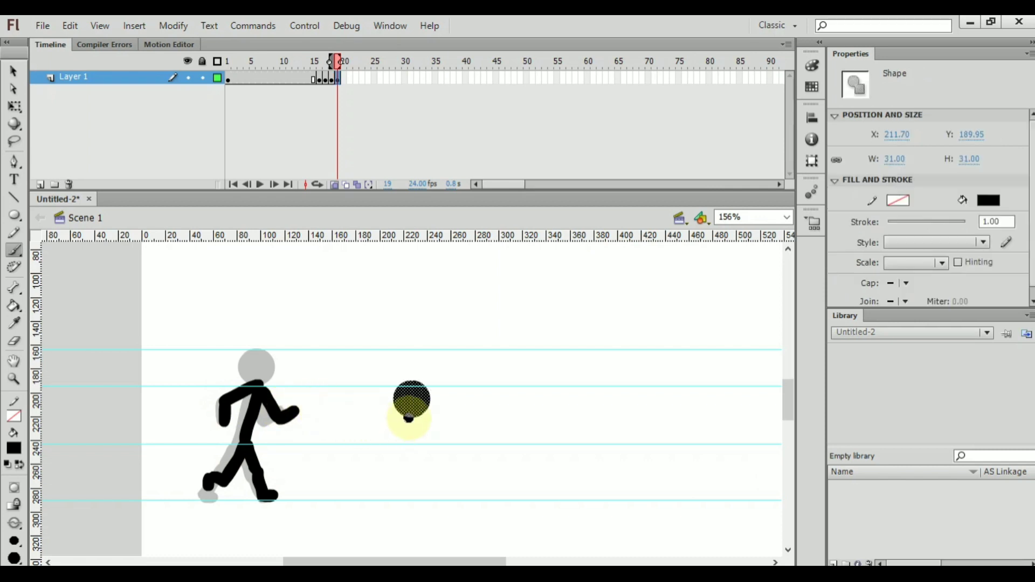
{"action": "key", "text": "v"}
{"action": "left_click_drag", "start_coordinate": [413, 409], "coordinate": [263, 372]}
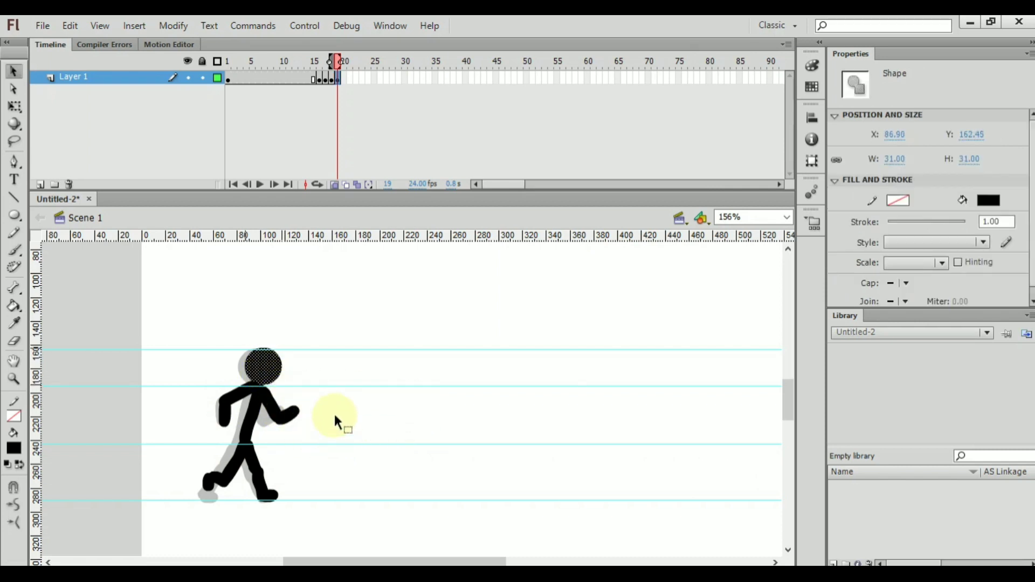
Insert a blank keyframe at frame 20 and brush the passing pose: one leg upright on the lowest guide, the other bent close against it
{"action": "right_click", "coordinate": [346, 78]}
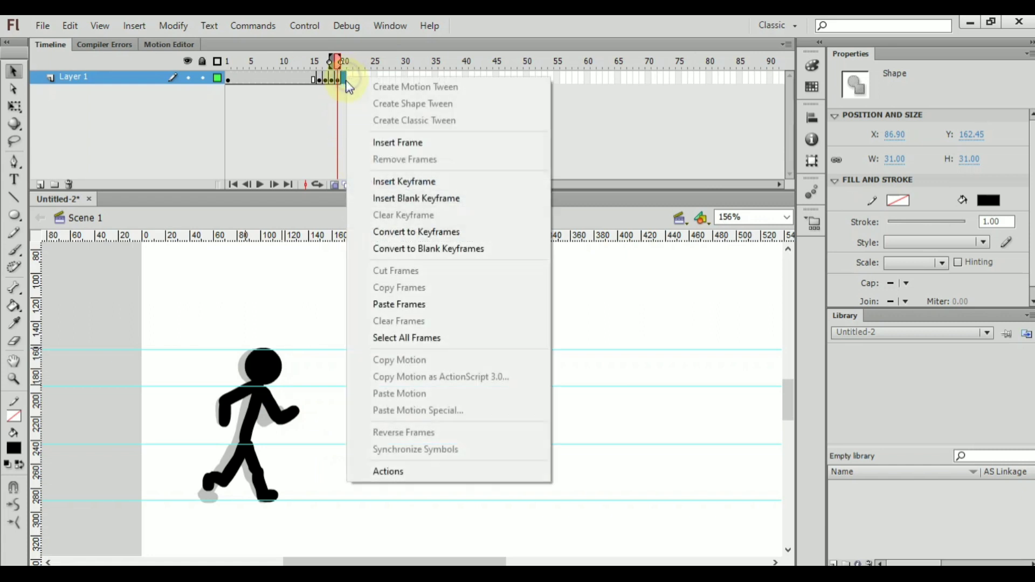
{"action": "left_click", "coordinate": [423, 203]}
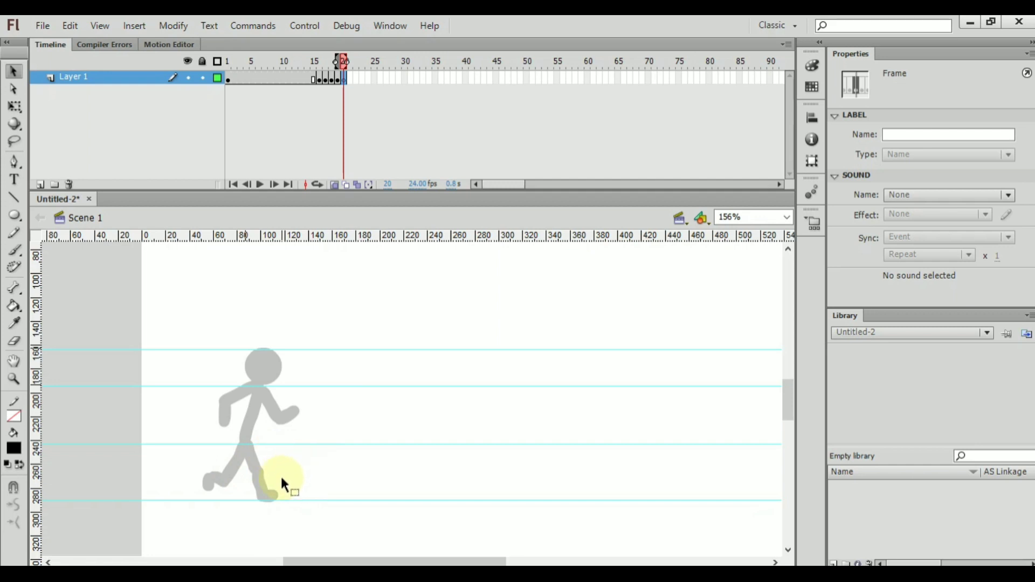
{"action": "key", "text": "b"}
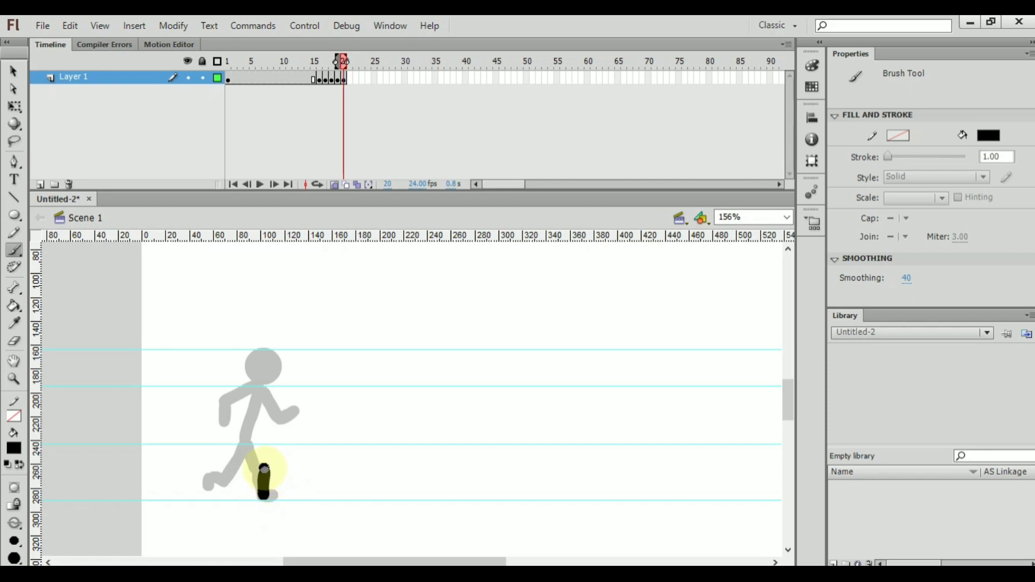
{"action": "left_click_drag", "start_coordinate": [264, 463], "coordinate": [263, 446]}
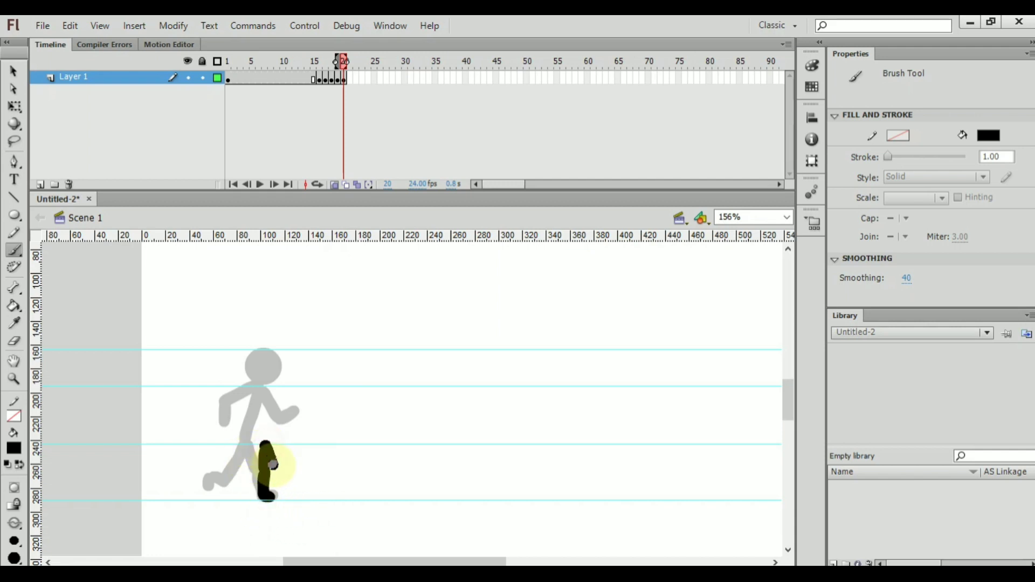
{"action": "mouse_move", "coordinate": [275, 471]}
{"action": "left_mouse_down"}
{"action": "mouse_move", "coordinate": [263, 479]}
{"action": "mouse_move", "coordinate": [266, 495]}
{"action": "mouse_move", "coordinate": [263, 480]}
{"action": "left_mouse_up"}
{"action": "key", "text": "ctrl+z"}
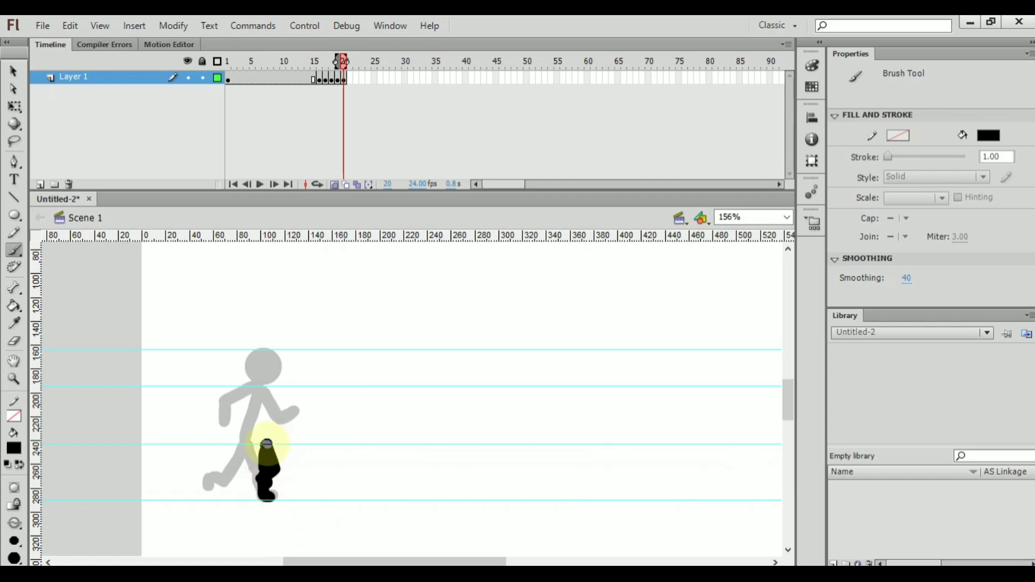
Brush the near-upright torso with a bent arm close behind it in frame 20, and place the pasted head circle at about X 94, Y 164
{"action": "left_click_drag", "start_coordinate": [267, 443], "coordinate": [271, 389]}
{"action": "key", "text": "ctrl+z"}
{"action": "left_click_drag", "start_coordinate": [268, 437], "coordinate": [269, 391]}
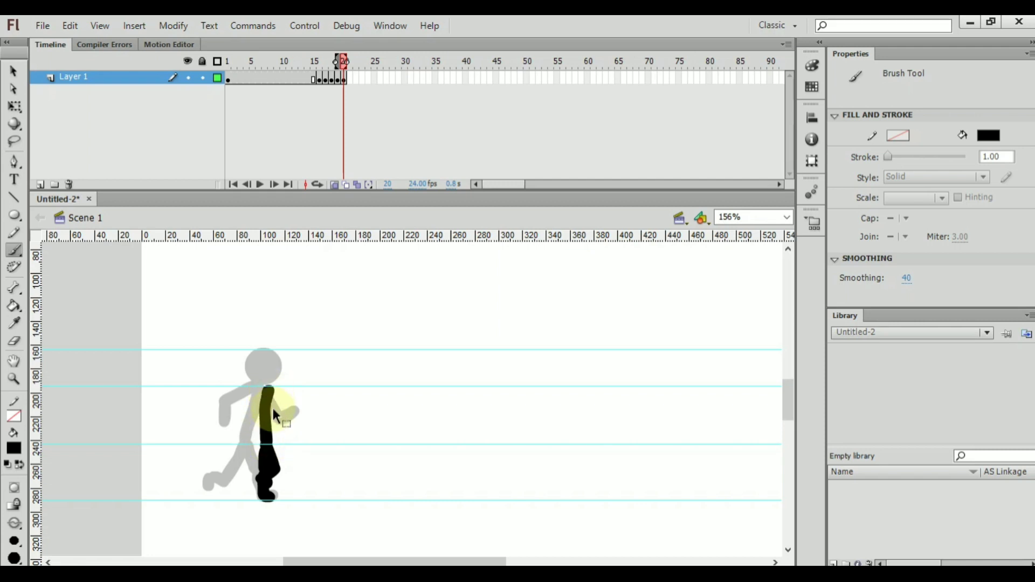
{"action": "key", "text": "ctrl+z"}
{"action": "left_click_drag", "start_coordinate": [268, 439], "coordinate": [273, 388]}
{"action": "key", "text": "ctrl+z"}
{"action": "left_click_drag", "start_coordinate": [269, 437], "coordinate": [271, 390]}
{"action": "key", "text": "ctrl+z"}
{"action": "mouse_move", "coordinate": [271, 461]}
{"action": "left_mouse_down"}
{"action": "mouse_move", "coordinate": [269, 388]}
{"action": "mouse_move", "coordinate": [255, 428]}
{"action": "mouse_move", "coordinate": [271, 444]}
{"action": "mouse_move", "coordinate": [289, 434]}
{"action": "left_mouse_up"}
{"action": "key", "text": "ctrl+z"}
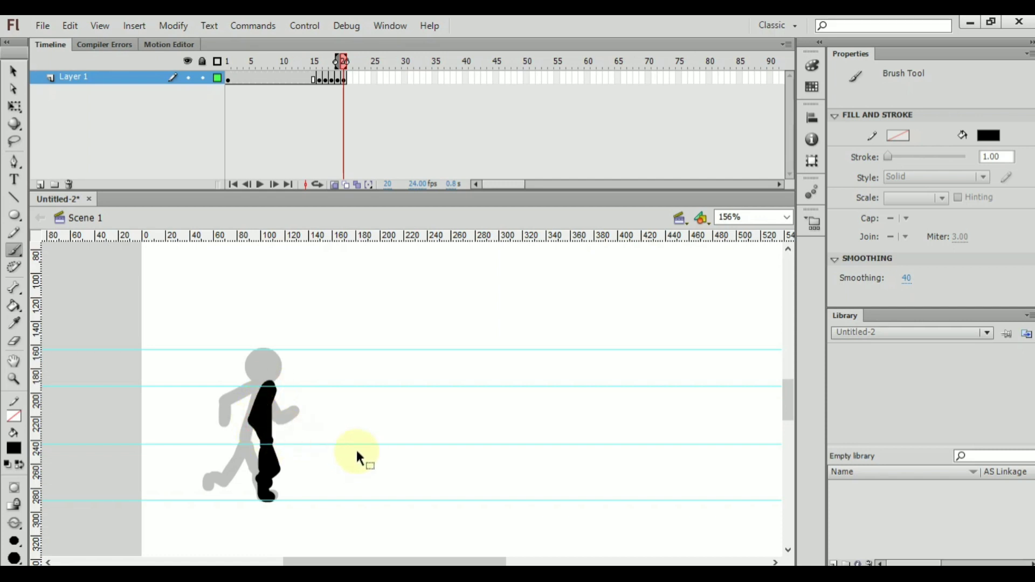
{"action": "key", "text": "ctrl+v"}
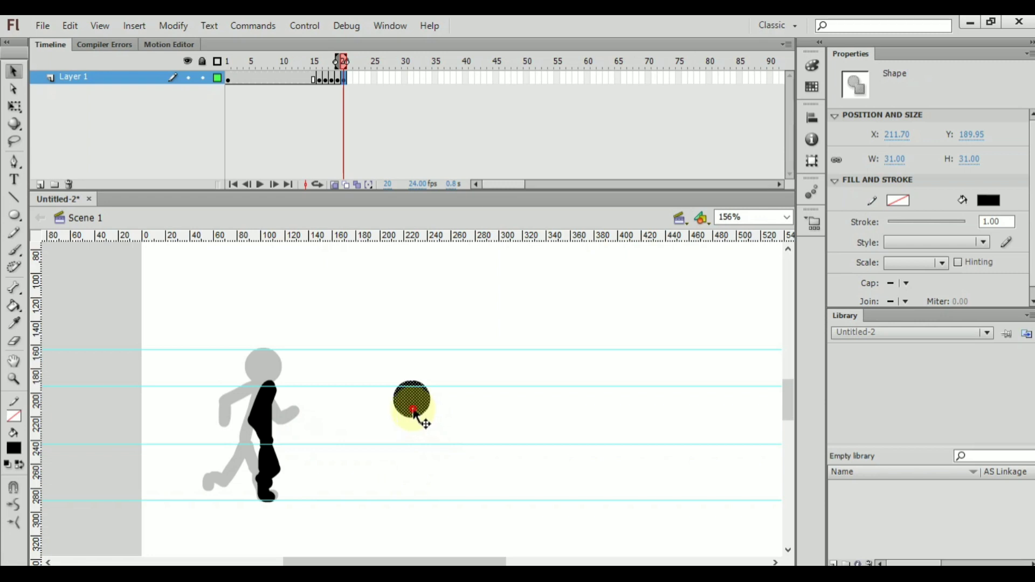
{"action": "left_click_drag", "start_coordinate": [414, 410], "coordinate": [275, 379]}
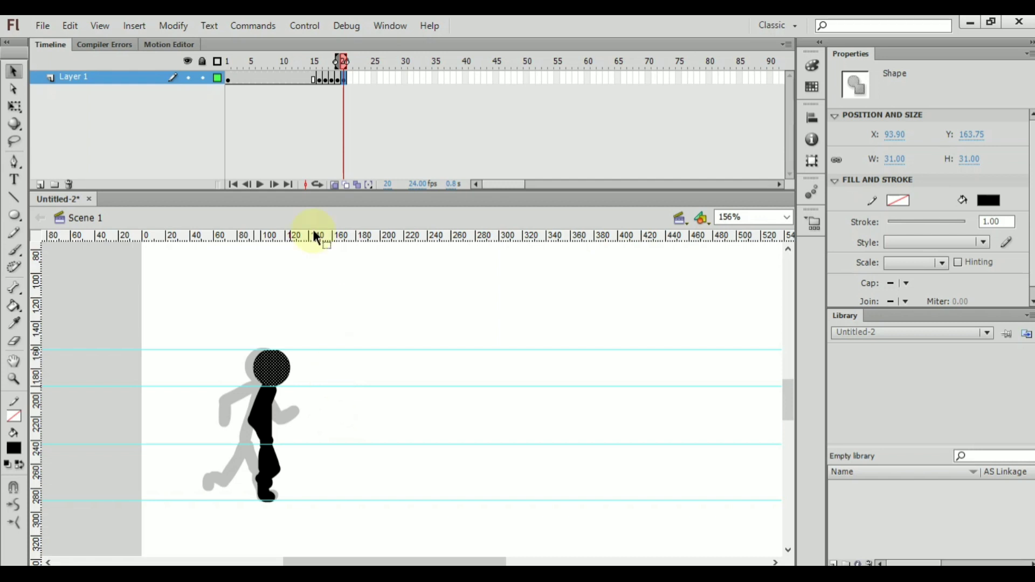
Scrub back and forth through the drawn frames up to frame 20 to review the stick figure's motion
{"action": "left_click_drag", "start_coordinate": [342, 61], "coordinate": [327, 85]}
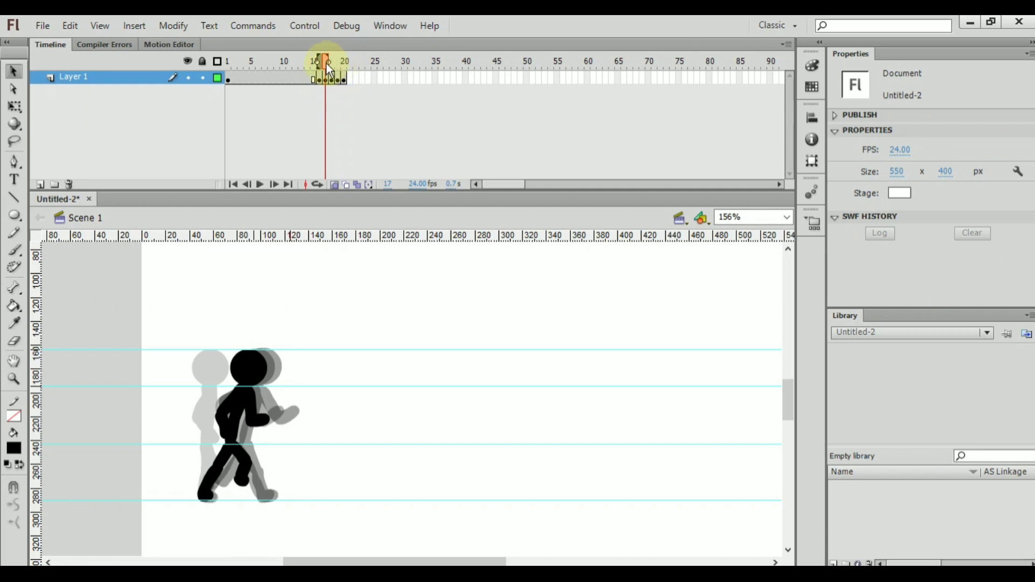
{"action": "left_click_drag", "start_coordinate": [326, 63], "coordinate": [327, 63]}
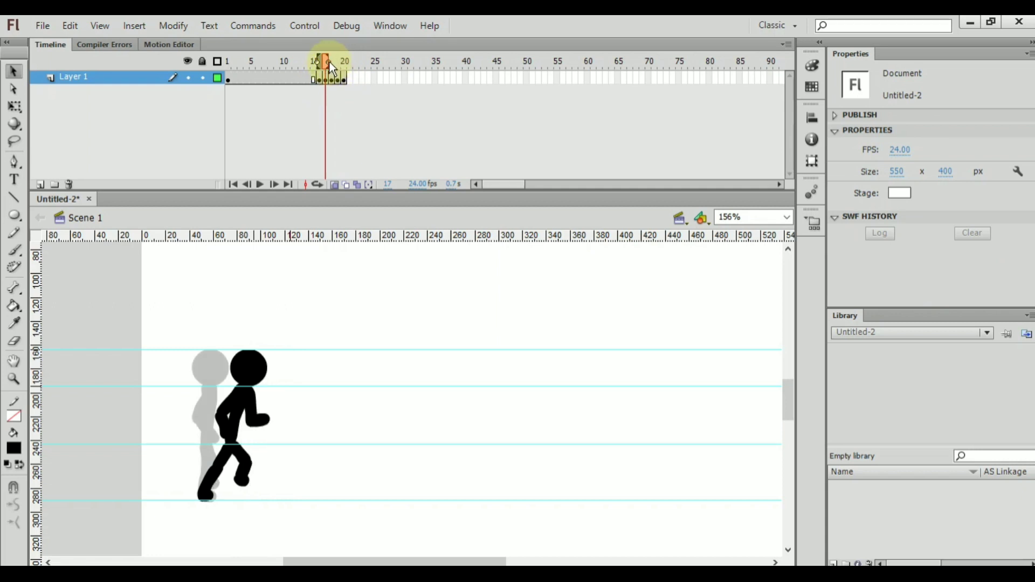
{"action": "left_click", "coordinate": [331, 63]}
{"action": "left_click", "coordinate": [289, 63]}
{"action": "left_click_drag", "start_coordinate": [287, 63], "coordinate": [357, 73]}
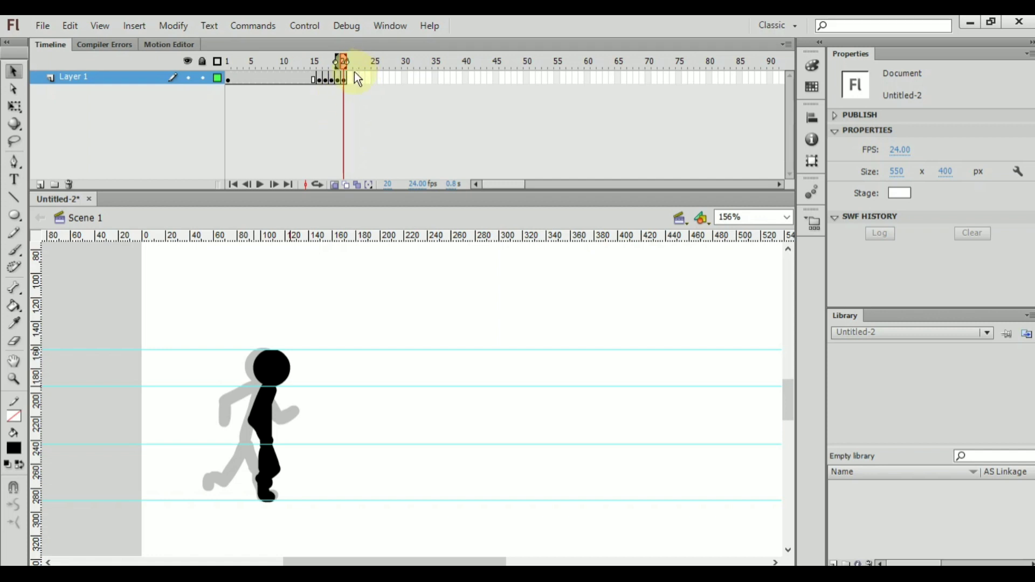
Insert a blank keyframe at frame 21 and brush a slanted rear leg with its foot on the lowest guide and a bent, lifted front leg
{"action": "right_click", "coordinate": [352, 82]}
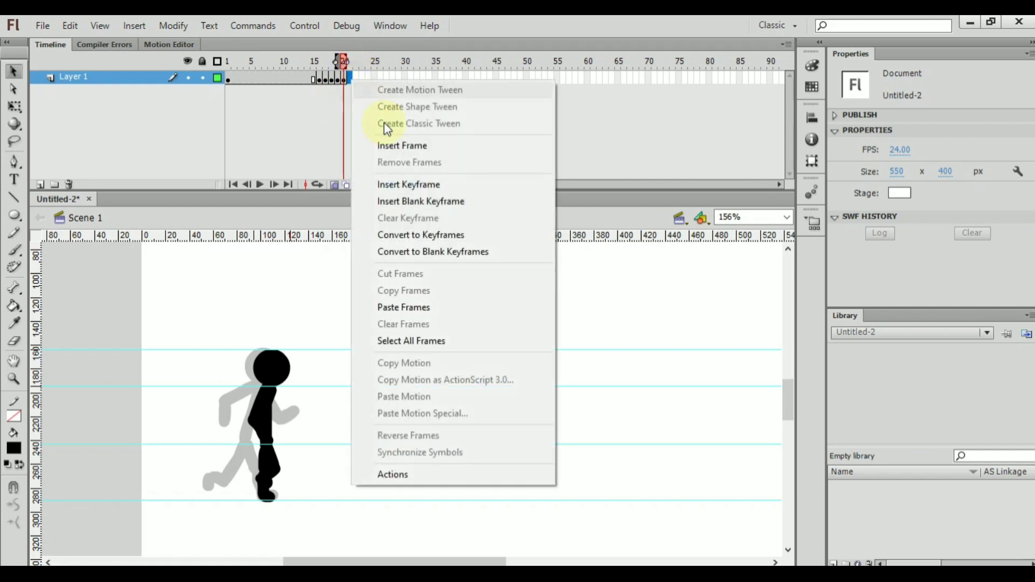
{"action": "left_click", "coordinate": [427, 204]}
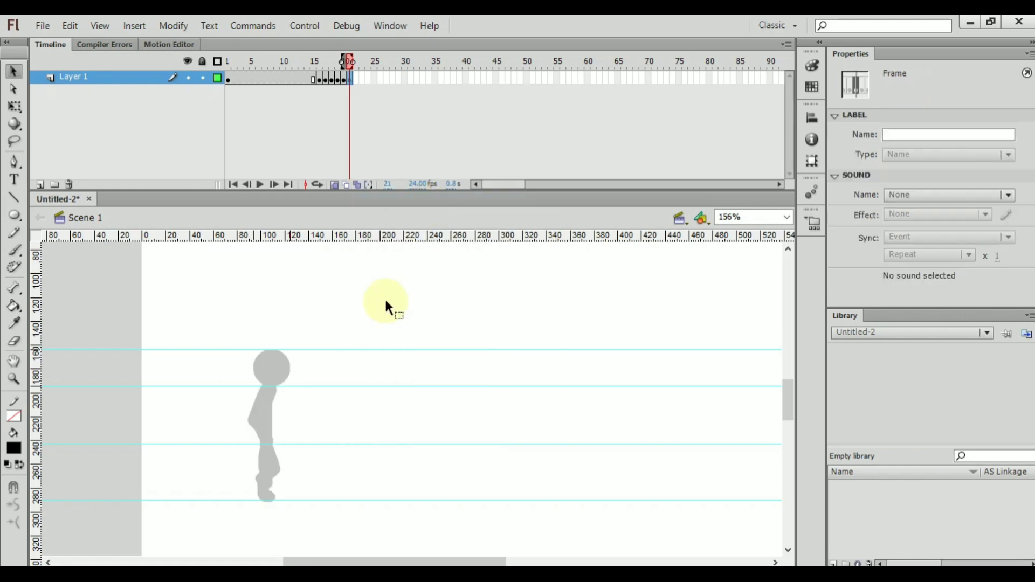
{"action": "key", "text": "b"}
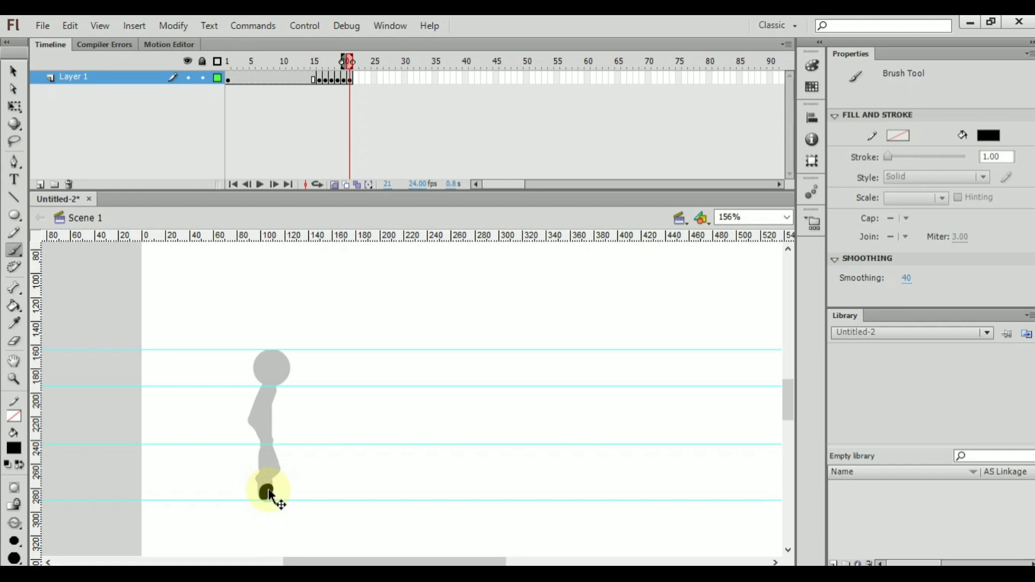
{"action": "left_click_drag", "start_coordinate": [265, 495], "coordinate": [292, 444]}
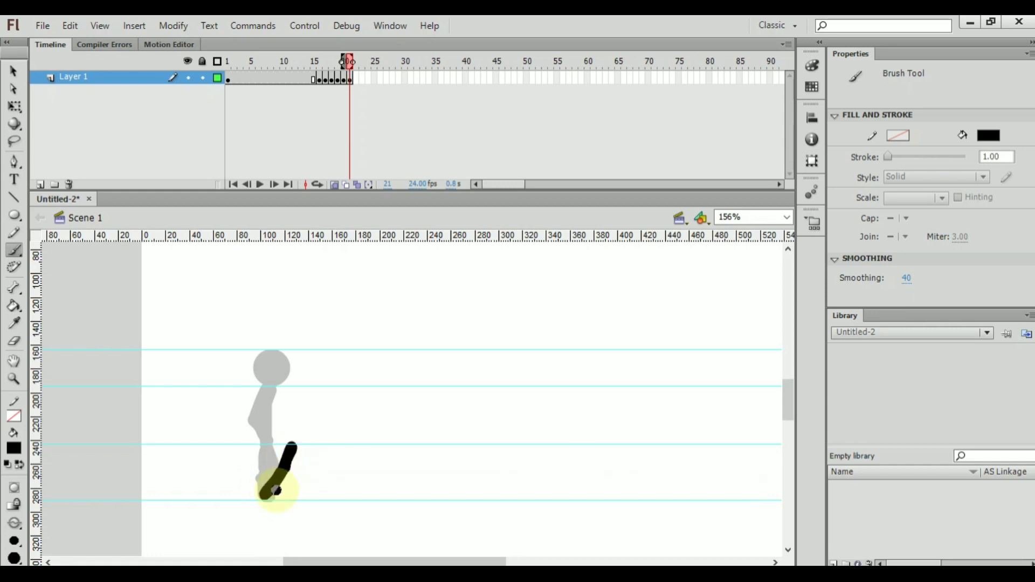
{"action": "left_click_drag", "start_coordinate": [265, 496], "coordinate": [270, 488]}
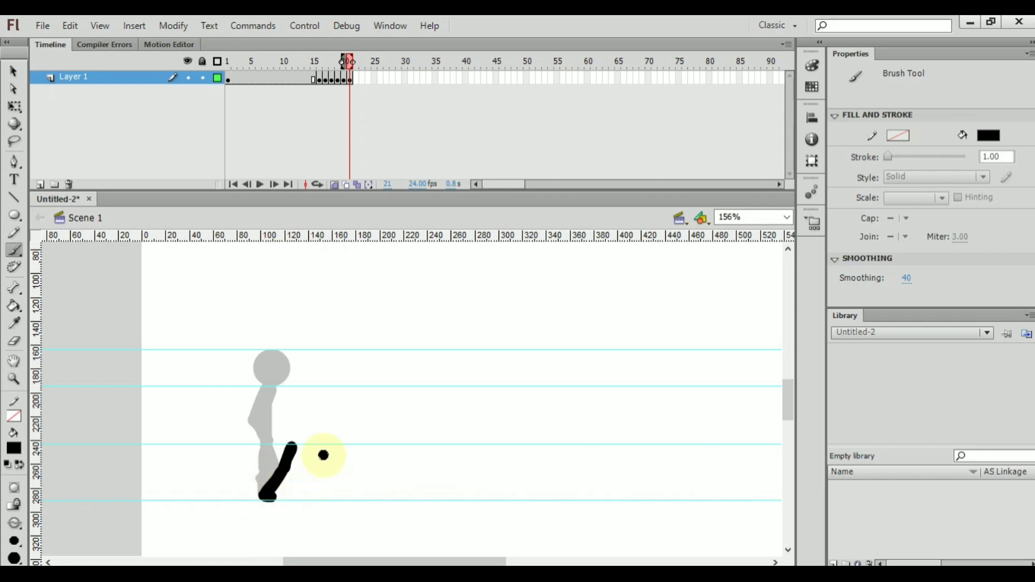
{"action": "mouse_move", "coordinate": [292, 446]}
{"action": "left_mouse_down"}
{"action": "mouse_move", "coordinate": [308, 463]}
{"action": "mouse_move", "coordinate": [302, 482]}
{"action": "left_mouse_up"}
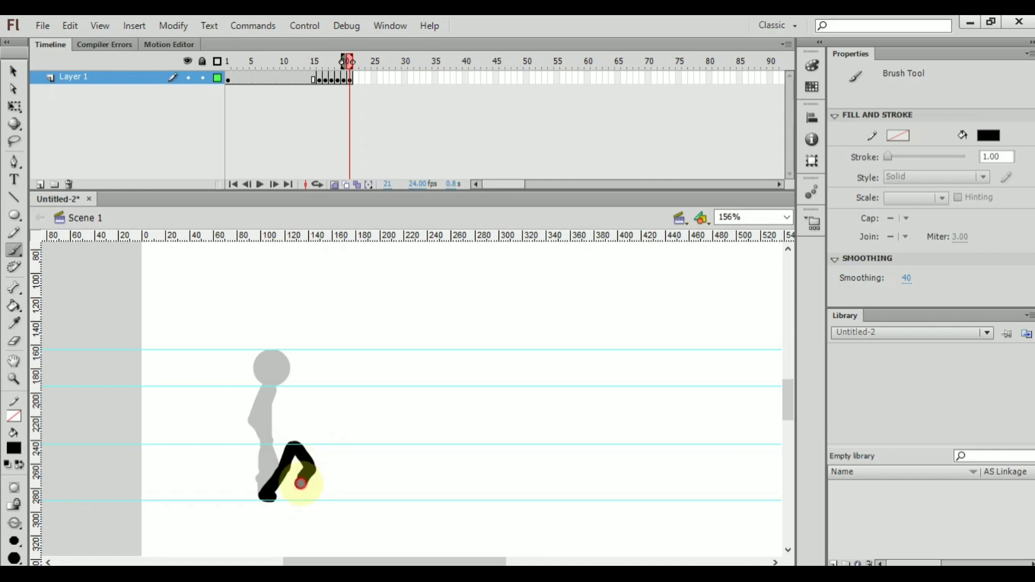
Brush the leaning torso in frame 21 up to the neck guide, with a bent rear arm and a short forearm in front
{"action": "mouse_move", "coordinate": [295, 445]}
{"action": "left_mouse_down"}
{"action": "mouse_move", "coordinate": [301, 399]}
{"action": "mouse_move", "coordinate": [307, 410]}
{"action": "mouse_move", "coordinate": [291, 404]}
{"action": "mouse_move", "coordinate": [280, 417]}
{"action": "mouse_move", "coordinate": [288, 435]}
{"action": "left_mouse_up"}
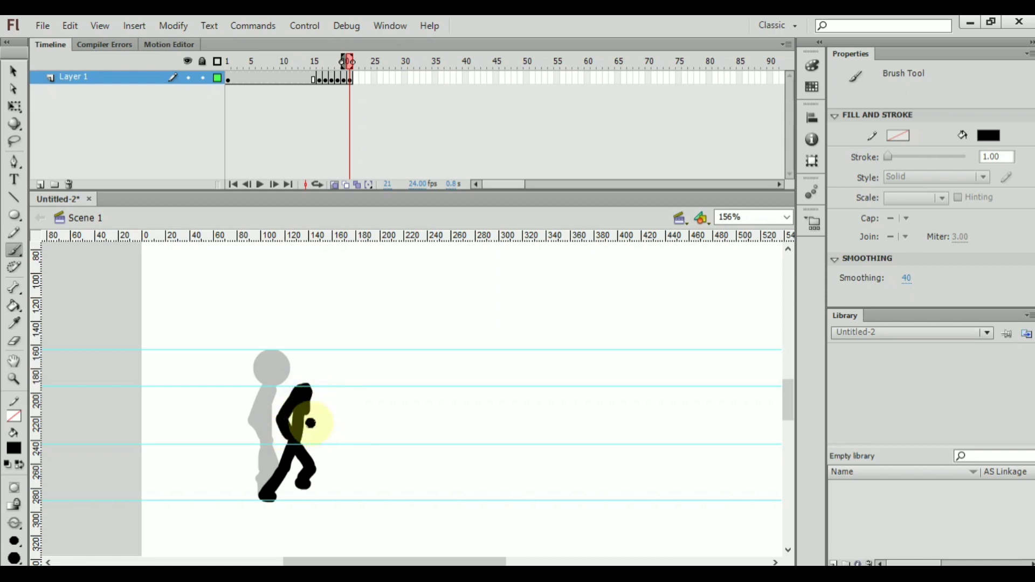
{"action": "left_click_drag", "start_coordinate": [312, 418], "coordinate": [321, 425]}
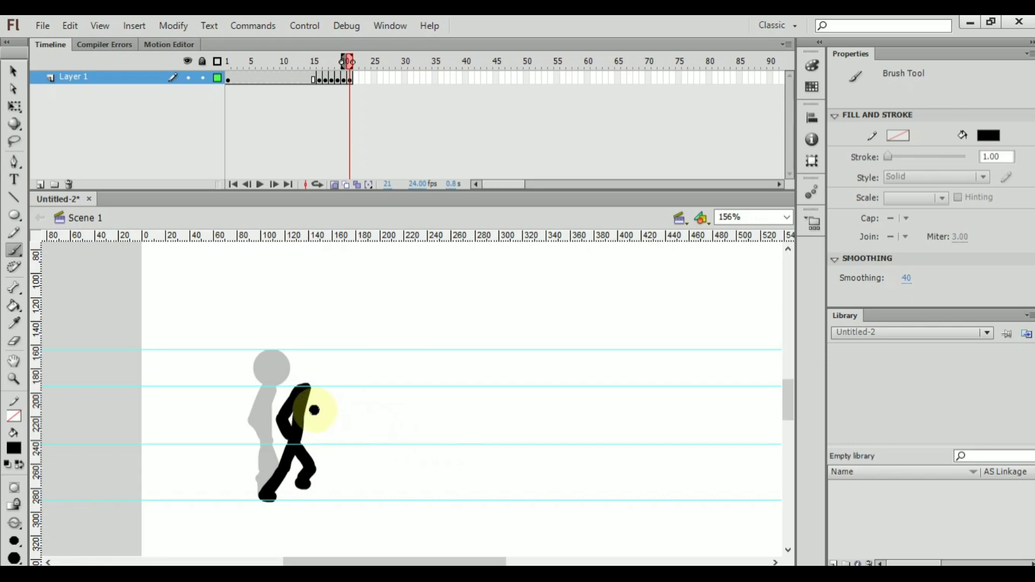
{"action": "mouse_move", "coordinate": [306, 419]}
{"action": "left_mouse_down"}
{"action": "mouse_move", "coordinate": [341, 440]}
{"action": "mouse_move", "coordinate": [313, 417]}
{"action": "mouse_move", "coordinate": [308, 392]}
{"action": "mouse_move", "coordinate": [314, 423]}
{"action": "left_mouse_up"}
{"action": "key", "text": "ctrl+z"}
{"action": "key", "text": "ctrl+z"}
Paste the head circle into frame 21 and place it on top of the torso at about X 125, Y 164
{"action": "key", "text": "ctrl+v"}
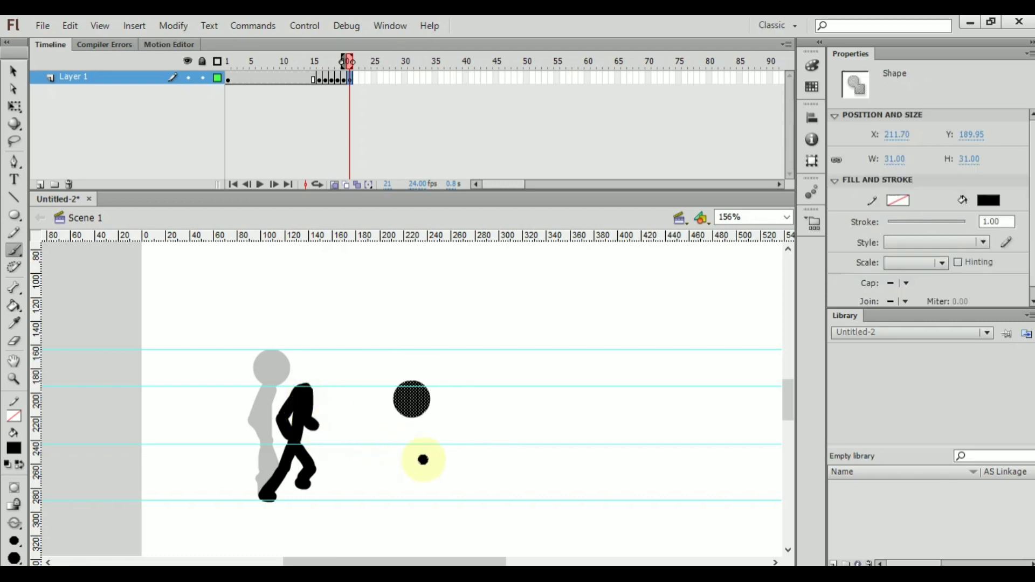
{"action": "key", "text": "v"}
{"action": "left_click_drag", "start_coordinate": [410, 415], "coordinate": [306, 376]}
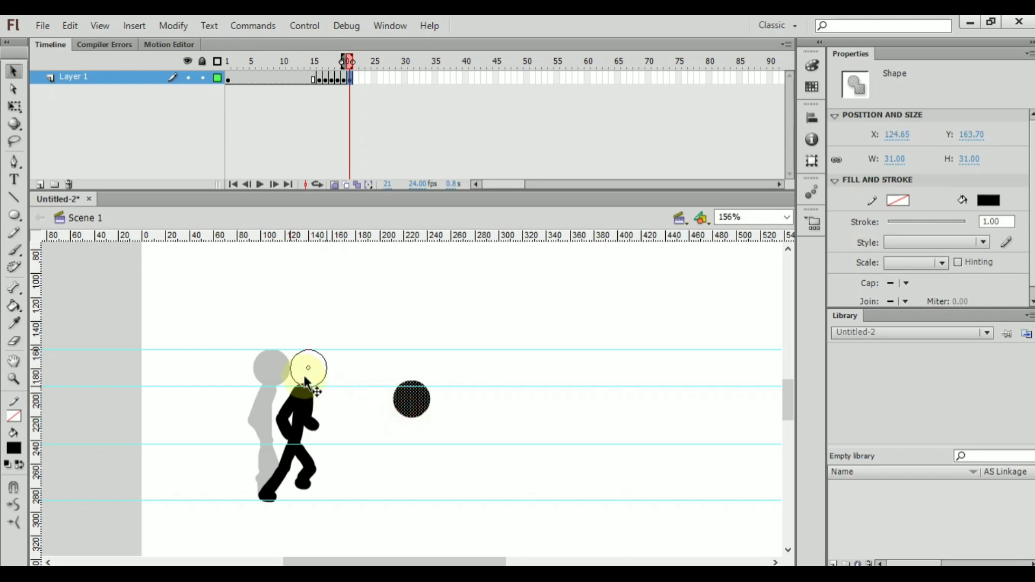
Insert a blank keyframe at frame 22 and brush two legs in a wide stride from the hip guide, both feet on the lowest guide
{"action": "right_click", "coordinate": [359, 80]}
{"action": "left_click", "coordinate": [434, 198]}
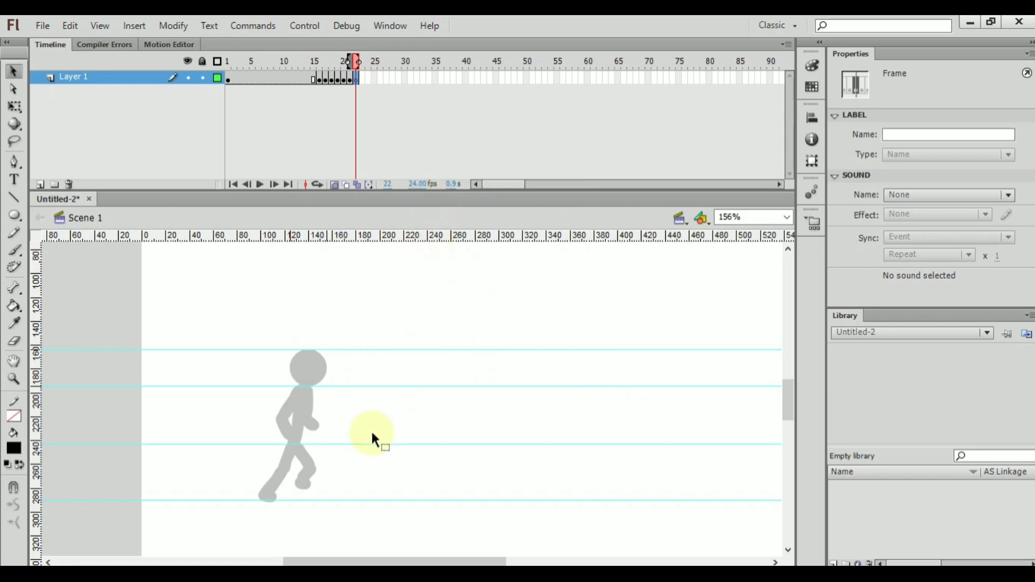
{"action": "key", "text": "b"}
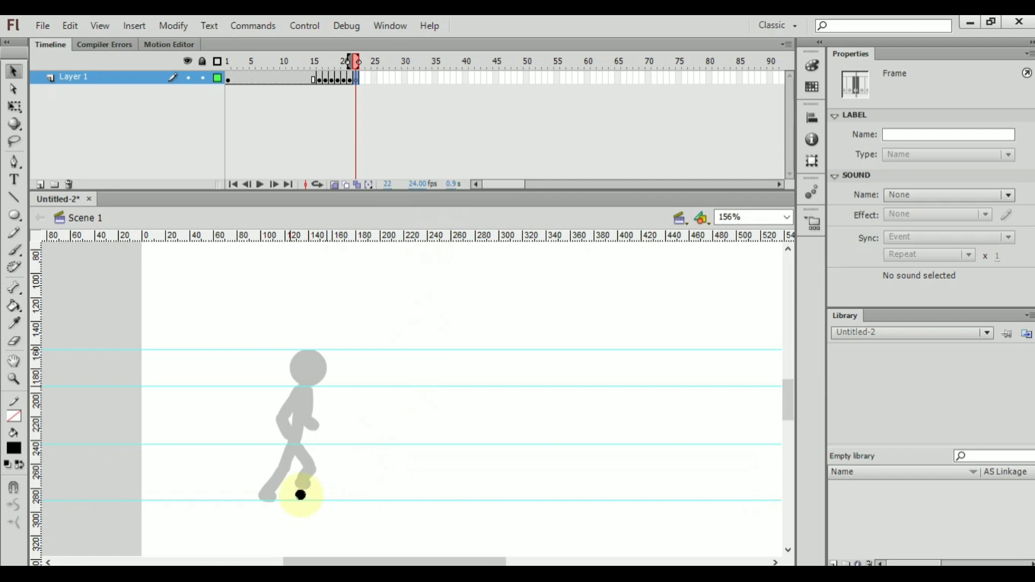
{"action": "left_click_drag", "start_coordinate": [266, 495], "coordinate": [301, 444]}
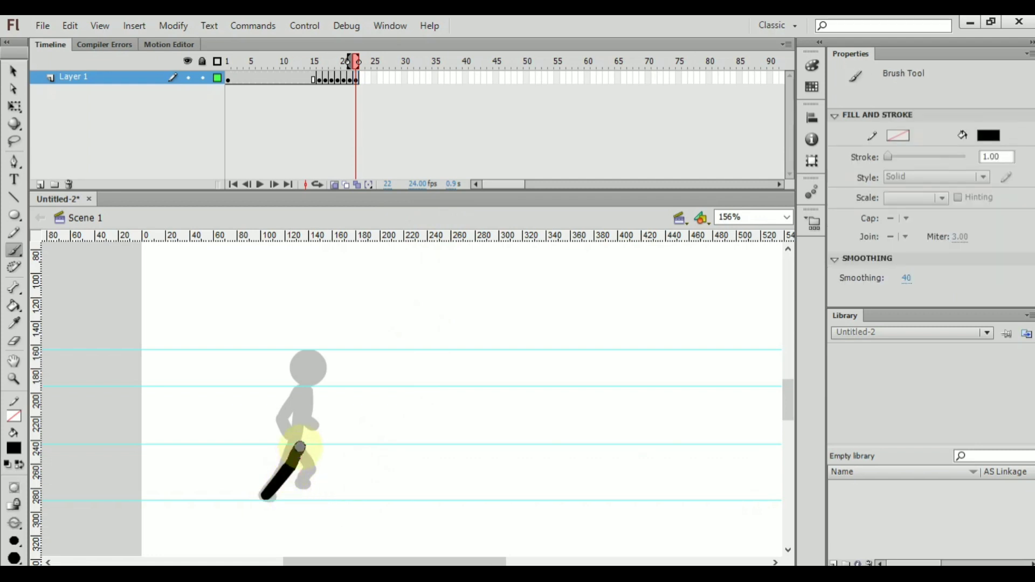
{"action": "mouse_move", "coordinate": [267, 497]}
{"action": "left_mouse_down"}
{"action": "mouse_move", "coordinate": [313, 457]}
{"action": "mouse_move", "coordinate": [303, 446]}
{"action": "mouse_move", "coordinate": [337, 496]}
{"action": "left_mouse_up"}
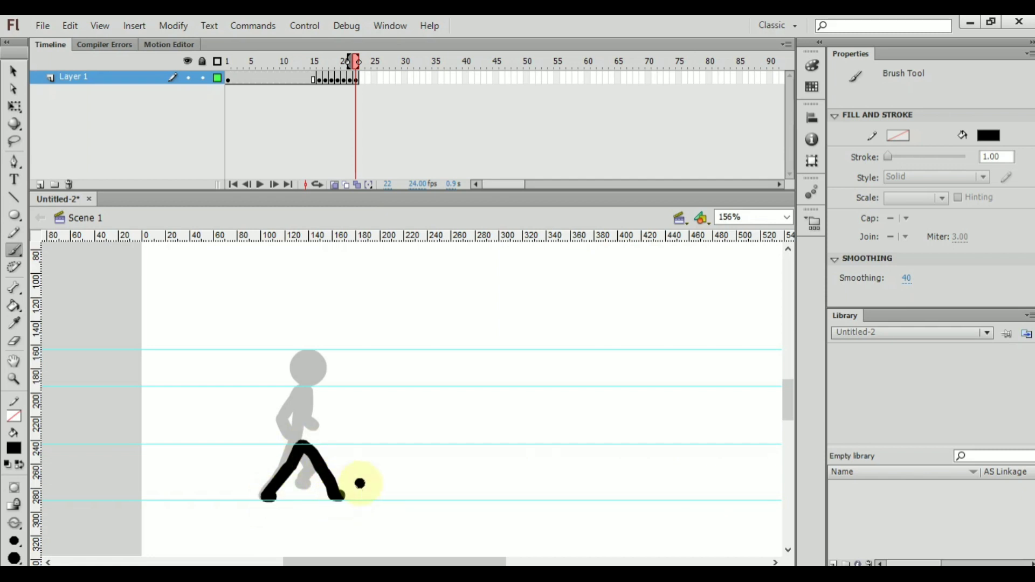
Brush the forward-leaning torso in frame 22 up to the neck guide, with a bent arm behind and a bent arm reaching forward
{"action": "mouse_move", "coordinate": [306, 443]}
{"action": "left_mouse_down"}
{"action": "mouse_move", "coordinate": [314, 402]}
{"action": "mouse_move", "coordinate": [310, 419]}
{"action": "left_mouse_up"}
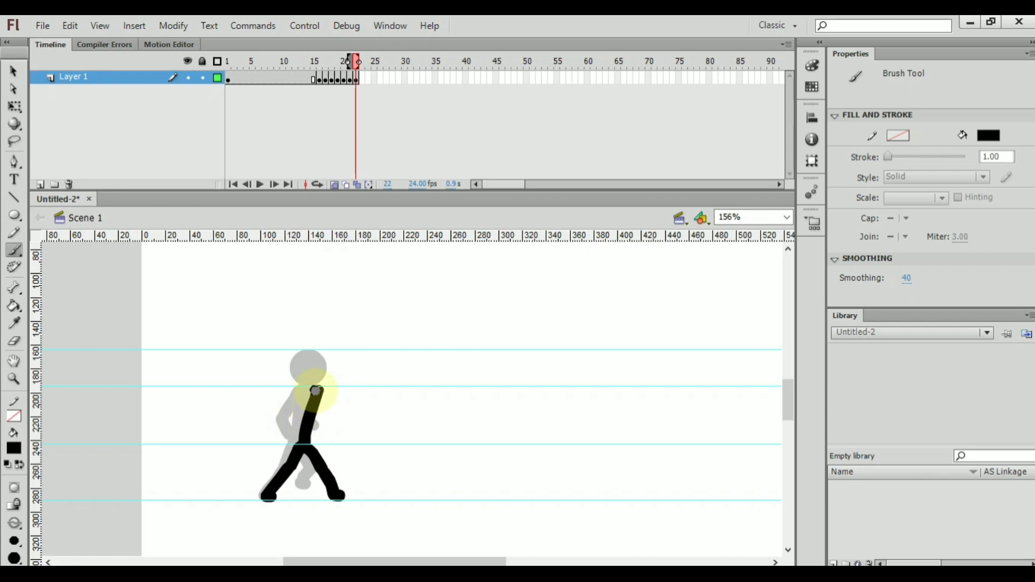
{"action": "mouse_move", "coordinate": [317, 387]}
{"action": "left_mouse_down"}
{"action": "mouse_move", "coordinate": [285, 411]}
{"action": "mouse_move", "coordinate": [288, 426]}
{"action": "left_mouse_up"}
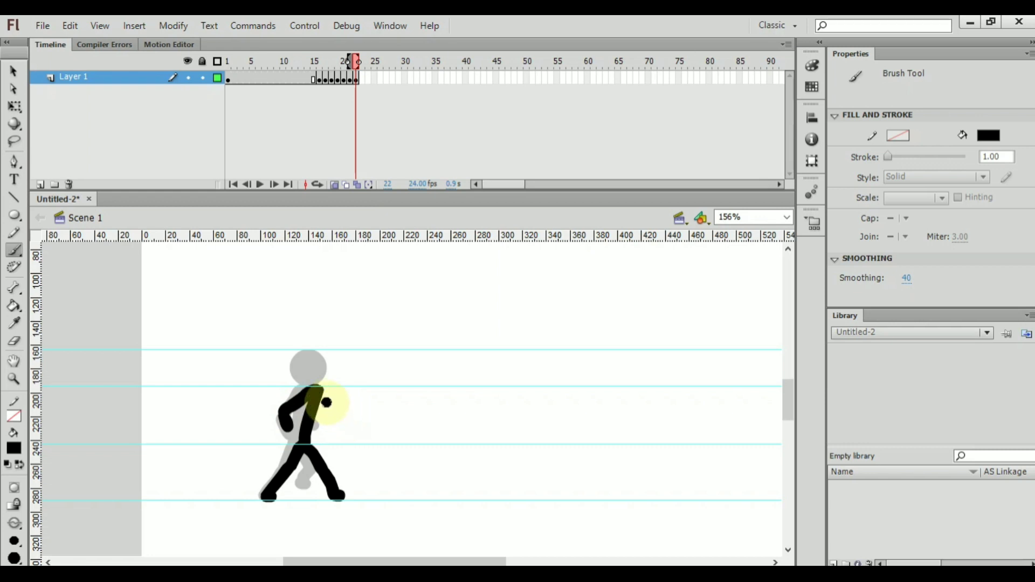
{"action": "mouse_move", "coordinate": [318, 387]}
{"action": "left_mouse_down"}
{"action": "mouse_move", "coordinate": [336, 420]}
{"action": "mouse_move", "coordinate": [351, 411]}
{"action": "left_mouse_up"}
Paste the head circle into frame 22 and place it on top of the torso at about X 136, Y 165
{"action": "key", "text": "ctrl+v"}
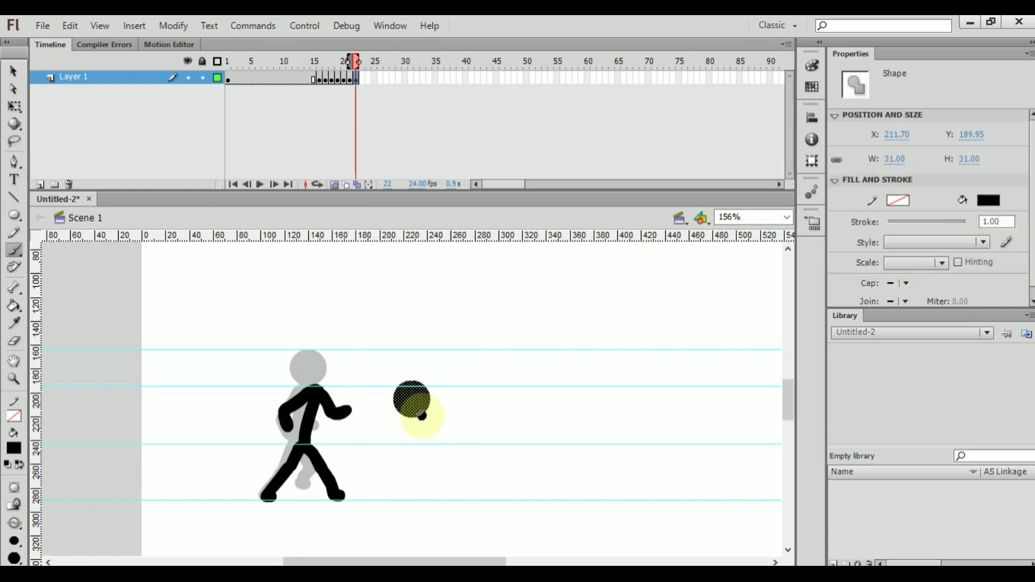
{"action": "key", "text": "v"}
{"action": "left_click_drag", "start_coordinate": [396, 401], "coordinate": [313, 374]}
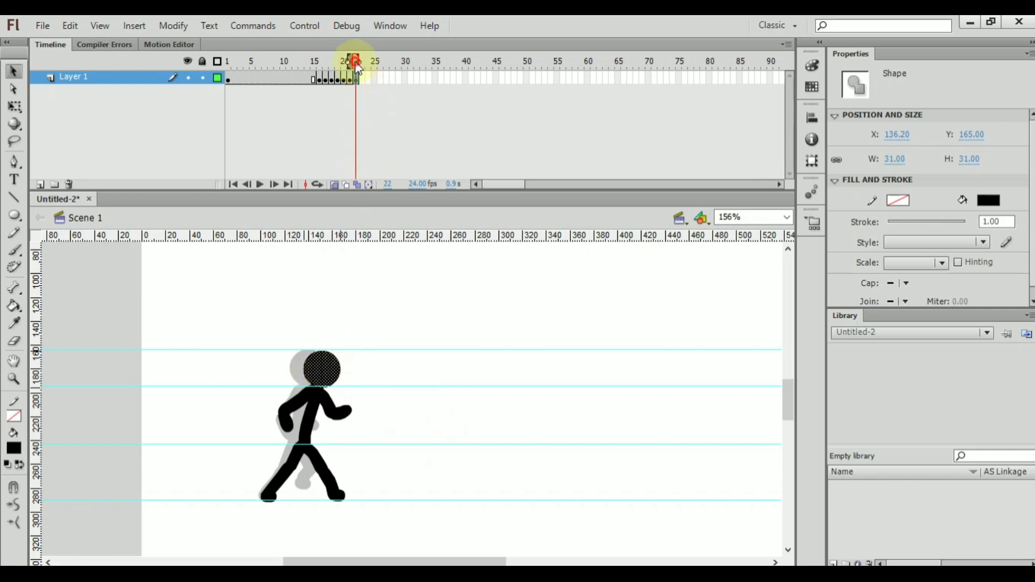
Copy frames 19 to 22 and paste them starting at frame 23
{"action": "mouse_move", "coordinate": [355, 60]}
{"action": "left_mouse_down"}
{"action": "mouse_move", "coordinate": [317, 67]}
{"action": "mouse_move", "coordinate": [358, 72]}
{"action": "mouse_move", "coordinate": [322, 69]}
{"action": "mouse_move", "coordinate": [349, 70]}
{"action": "mouse_move", "coordinate": [338, 70]}
{"action": "left_mouse_up"}
{"action": "left_click", "coordinate": [338, 79]}
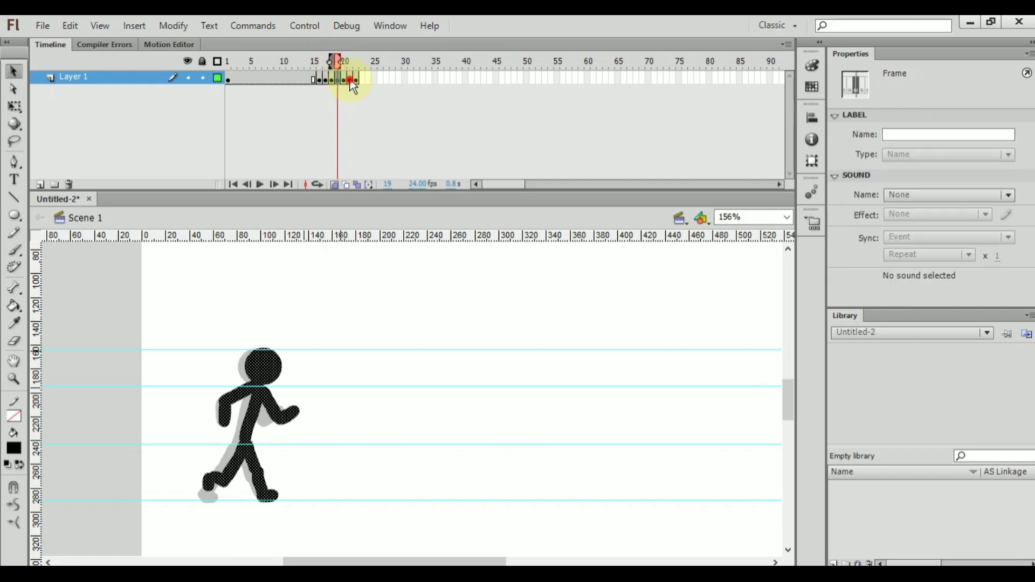
{"action": "left_click", "coordinate": [351, 80]}
{"action": "left_click", "coordinate": [354, 79]}
{"action": "right_click", "coordinate": [354, 80]}
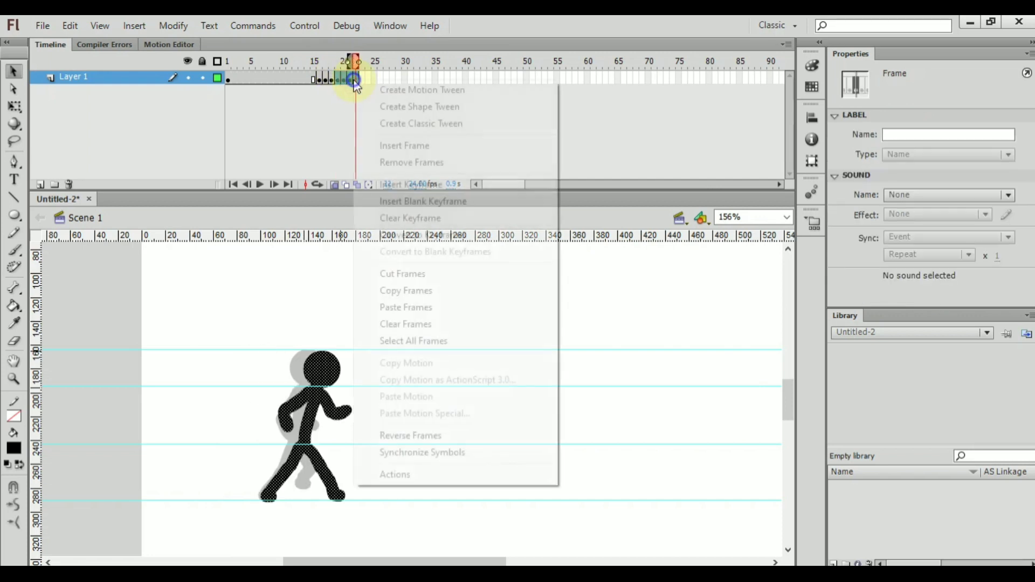
{"action": "left_click", "coordinate": [420, 291]}
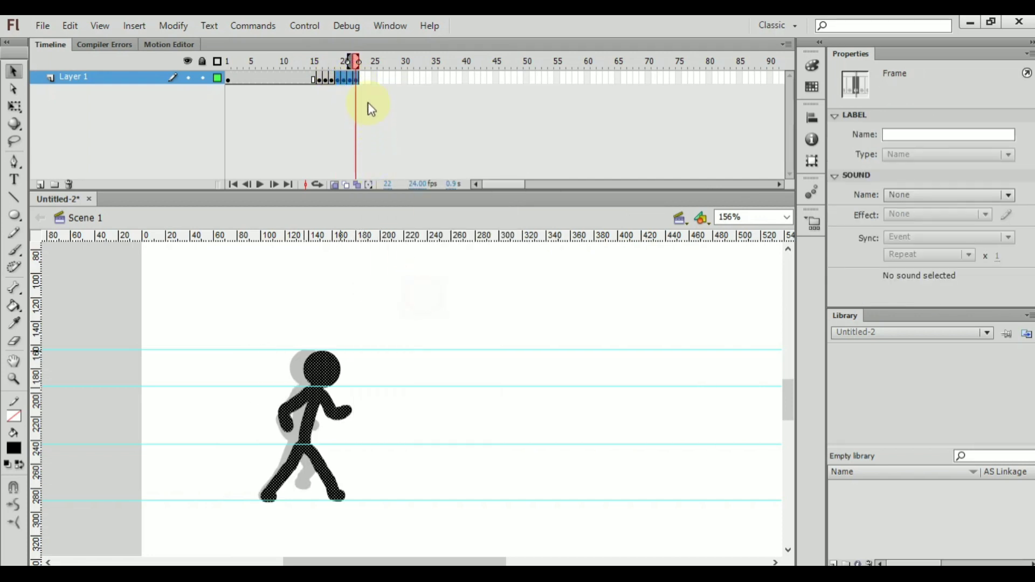
{"action": "right_click", "coordinate": [363, 82]}
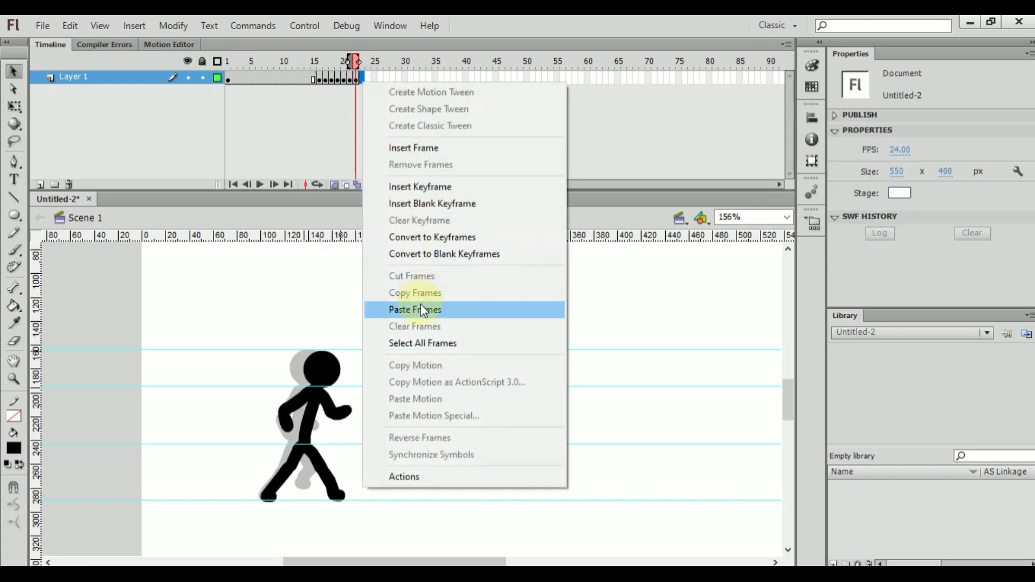
{"action": "left_click", "coordinate": [423, 310]}
Move the stick figure ahead to about X 110, Y 161 in frame 23 and about X 148, Y 162 in frame 24
{"action": "left_click_drag", "start_coordinate": [375, 77], "coordinate": [361, 72]}
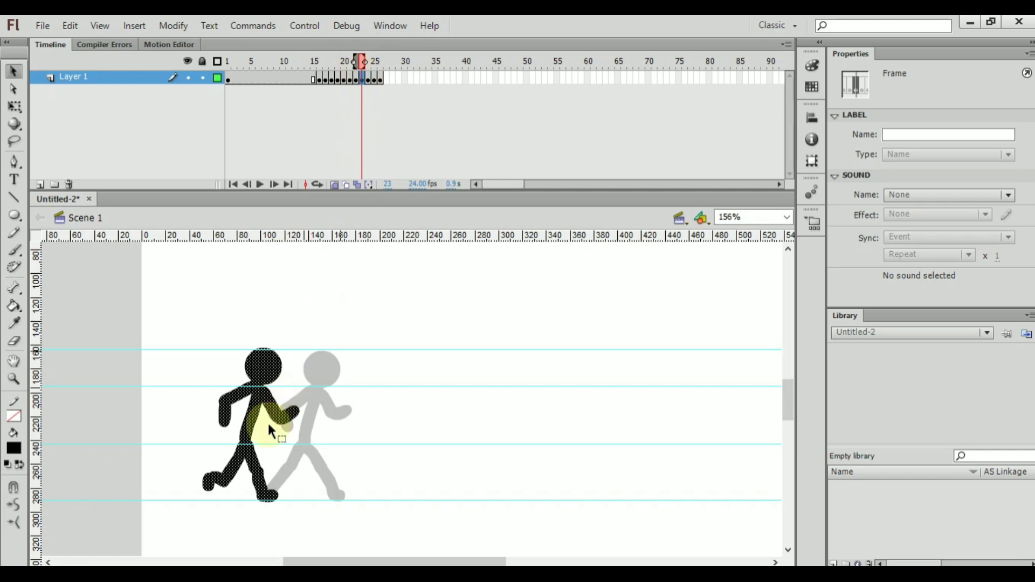
{"action": "left_click_drag", "start_coordinate": [254, 429], "coordinate": [324, 426]}
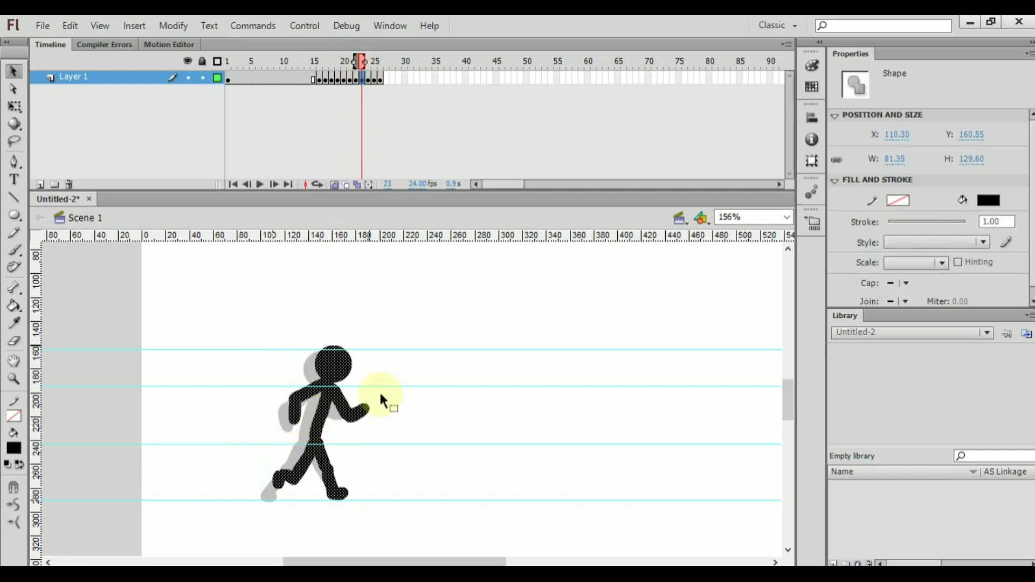
{"action": "left_click", "coordinate": [371, 80]}
{"action": "left_click_drag", "start_coordinate": [296, 458], "coordinate": [364, 457]}
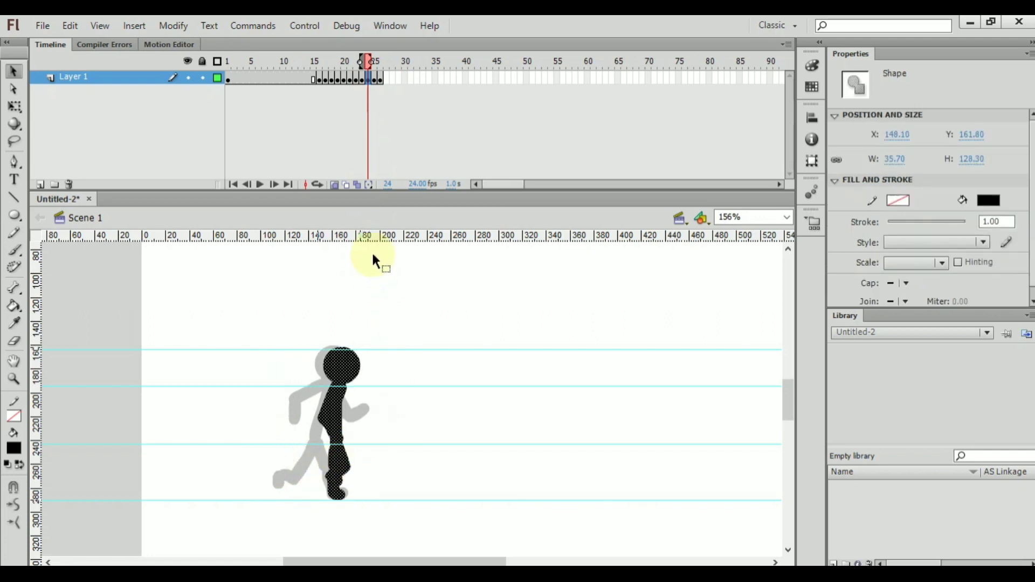
Move the stick figure ahead to about X 158, Y 162 in frame 25 and about X 160, Y 161 in frame 26
{"action": "left_click", "coordinate": [377, 80]}
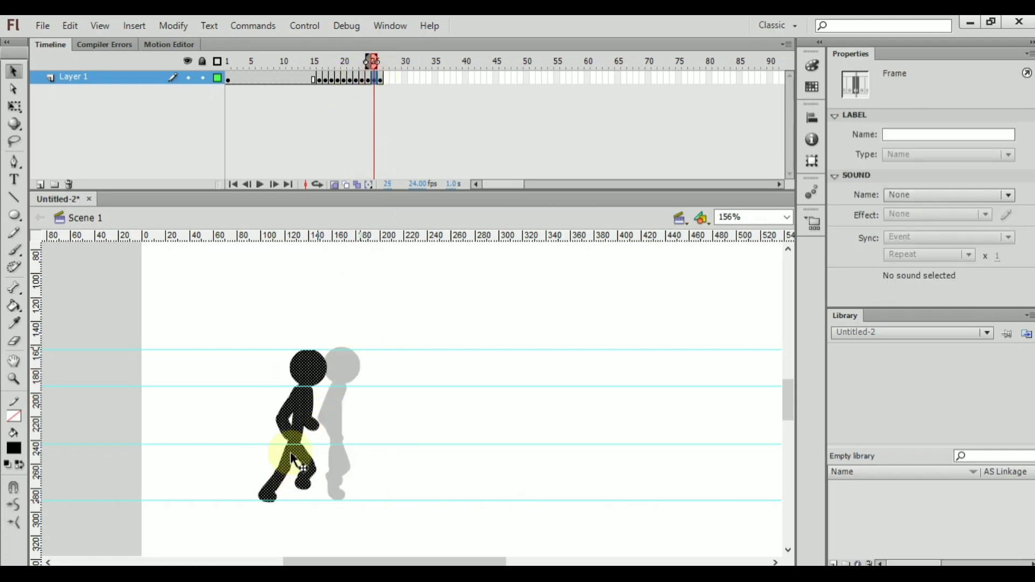
{"action": "left_click_drag", "start_coordinate": [303, 460], "coordinate": [366, 461]}
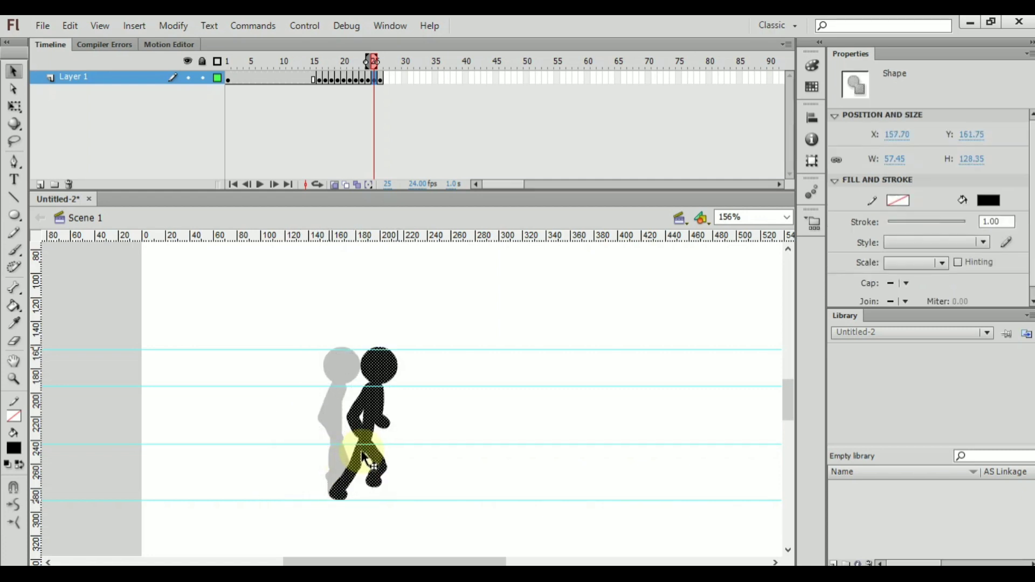
{"action": "left_click", "coordinate": [381, 81]}
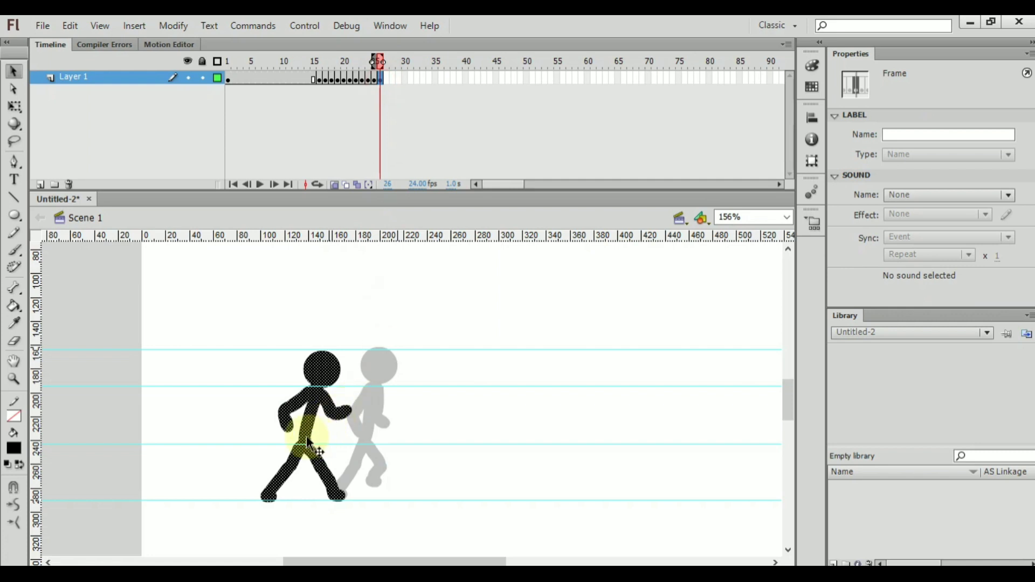
{"action": "left_click_drag", "start_coordinate": [308, 437], "coordinate": [376, 434]}
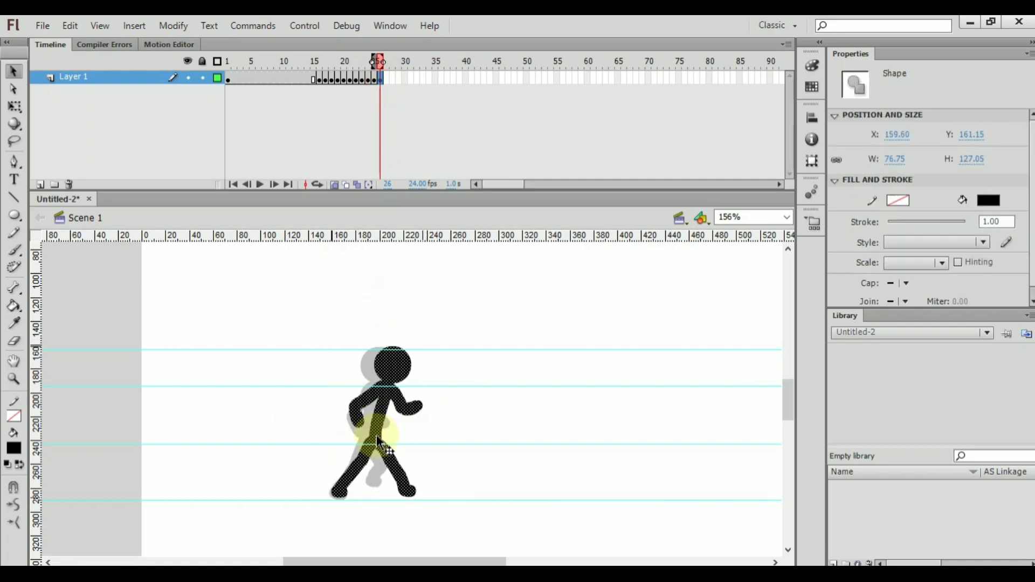
Paste the copied walk frames starting at frame 27 and move that frame's figure ahead to about X 171, Y 159
{"action": "right_click", "coordinate": [387, 82]}
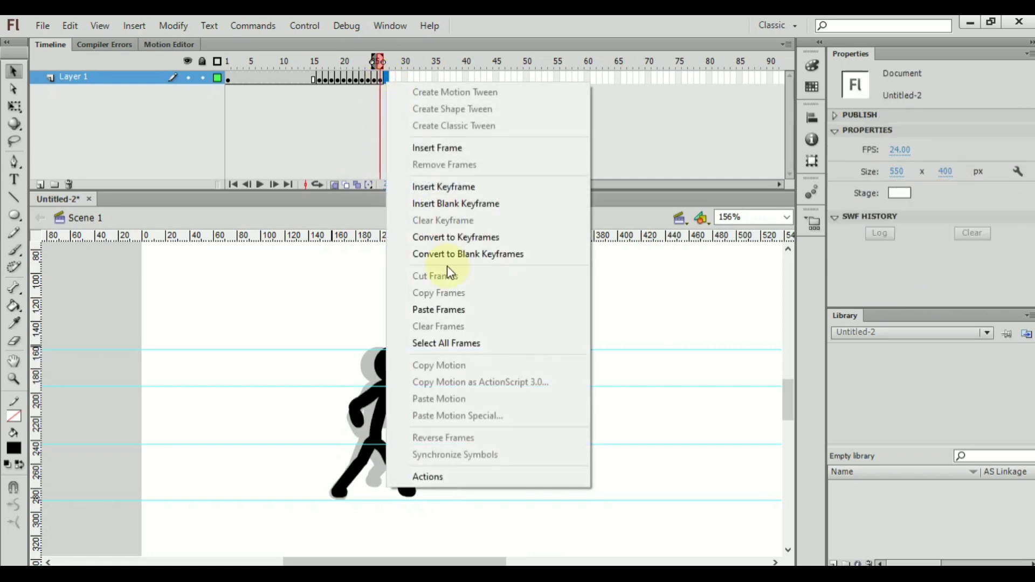
{"action": "left_click", "coordinate": [452, 310]}
{"action": "left_click", "coordinate": [385, 82]}
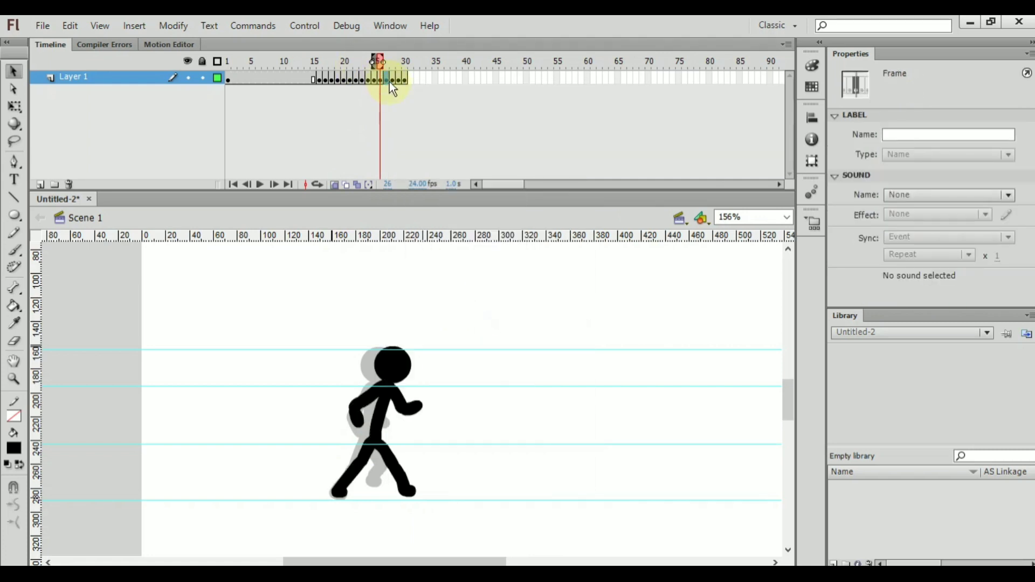
{"action": "left_click", "coordinate": [387, 79]}
{"action": "left_click_drag", "start_coordinate": [247, 426], "coordinate": [393, 422]}
Move the stick figure ahead in frames 28, 29 and 30 to about X 209, X 219 and X 221, each at about Y 159
{"action": "left_click", "coordinate": [392, 79]}
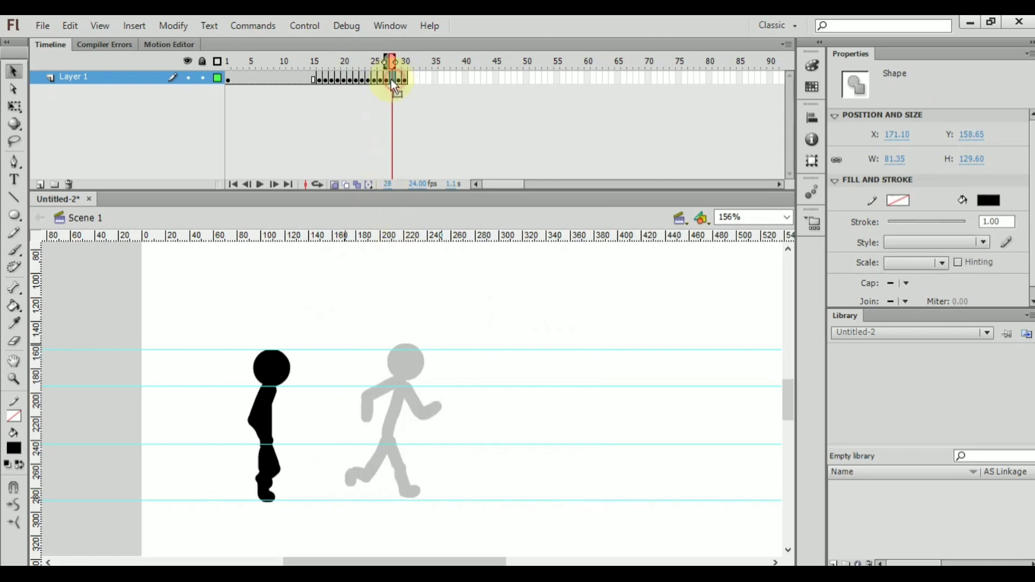
{"action": "left_click_drag", "start_coordinate": [268, 421], "coordinate": [410, 413]}
{"action": "left_click", "coordinate": [410, 132]}
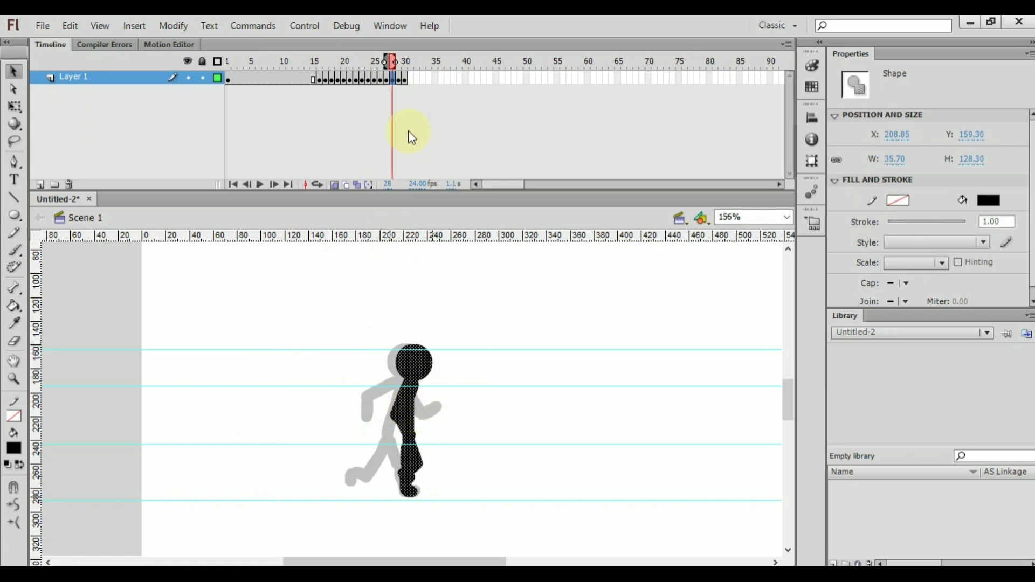
{"action": "left_click", "coordinate": [403, 80]}
{"action": "left_click_drag", "start_coordinate": [312, 415], "coordinate": [453, 399]}
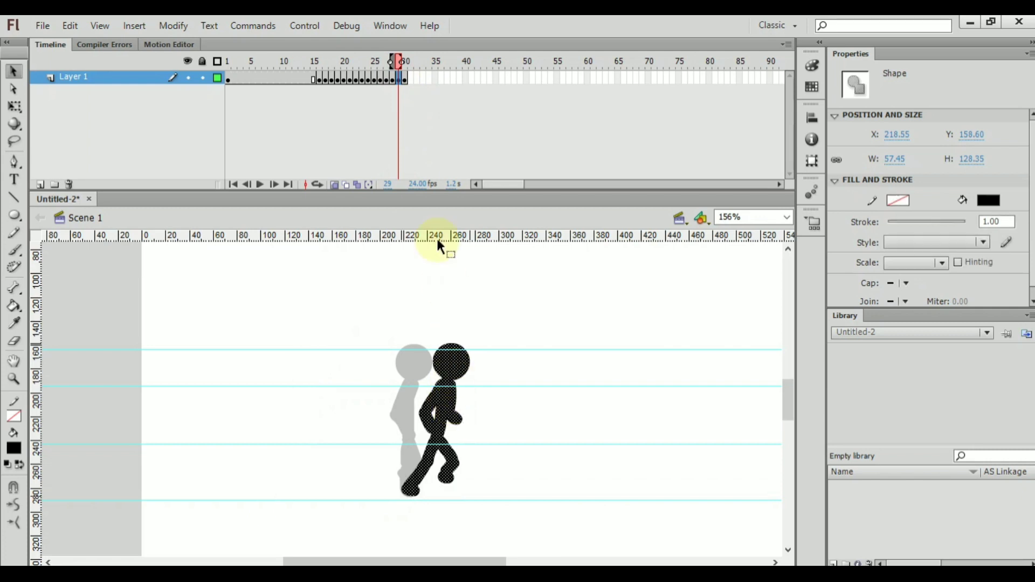
{"action": "left_click", "coordinate": [406, 79]}
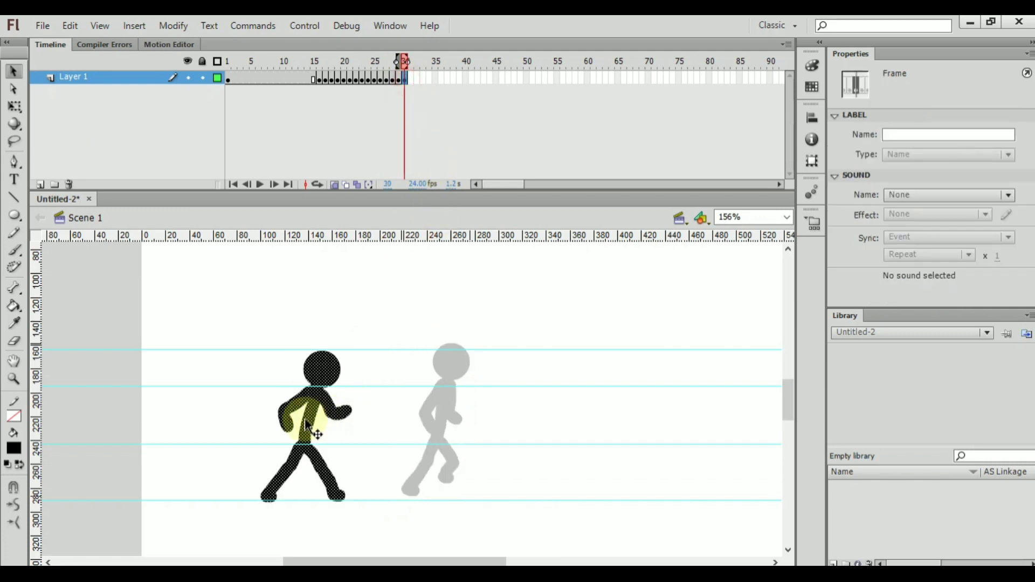
{"action": "left_click_drag", "start_coordinate": [318, 427], "coordinate": [454, 413]}
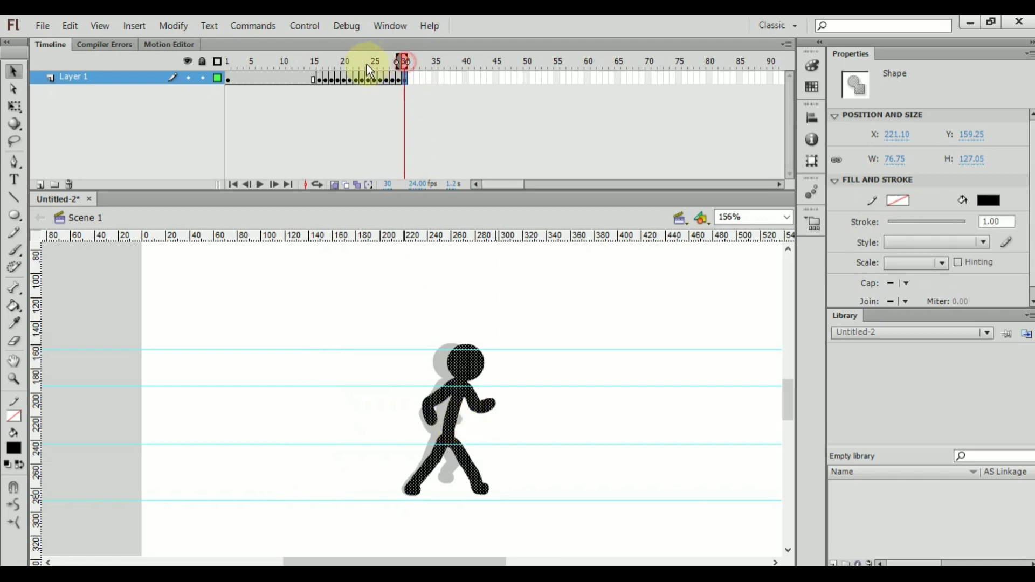
Scrub from frame 12 to frame 30 to review the stick figure's motion across the stage
{"action": "left_click", "coordinate": [294, 63]}
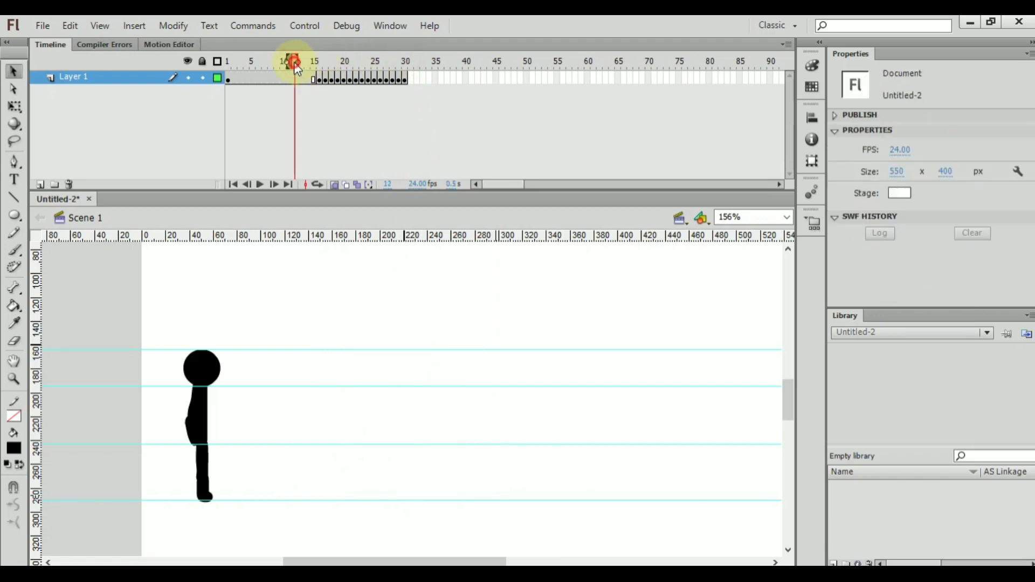
{"action": "left_click_drag", "start_coordinate": [295, 66], "coordinate": [414, 127]}
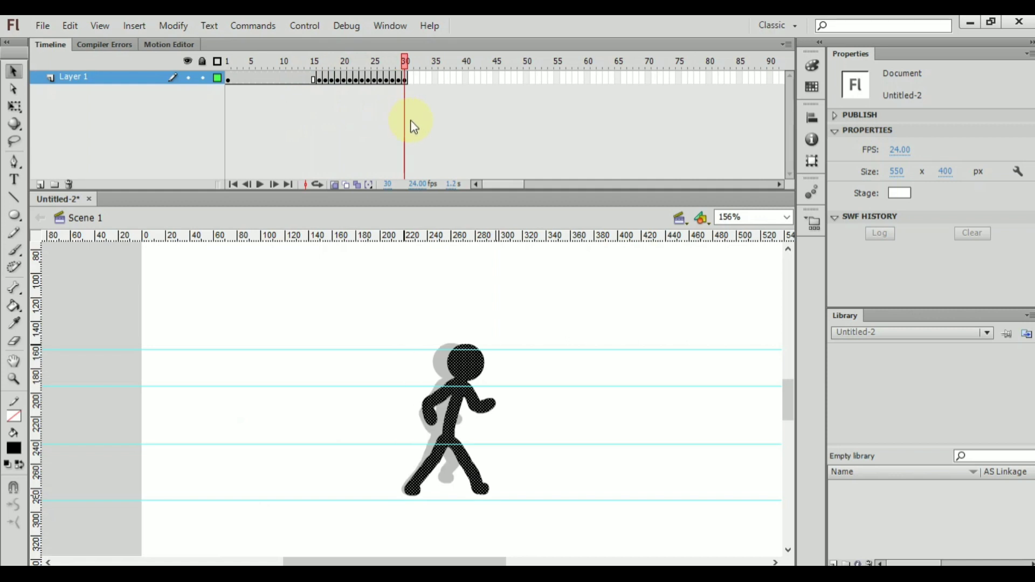
{"action": "left_click_drag", "start_coordinate": [492, 561], "coordinate": [514, 562]}
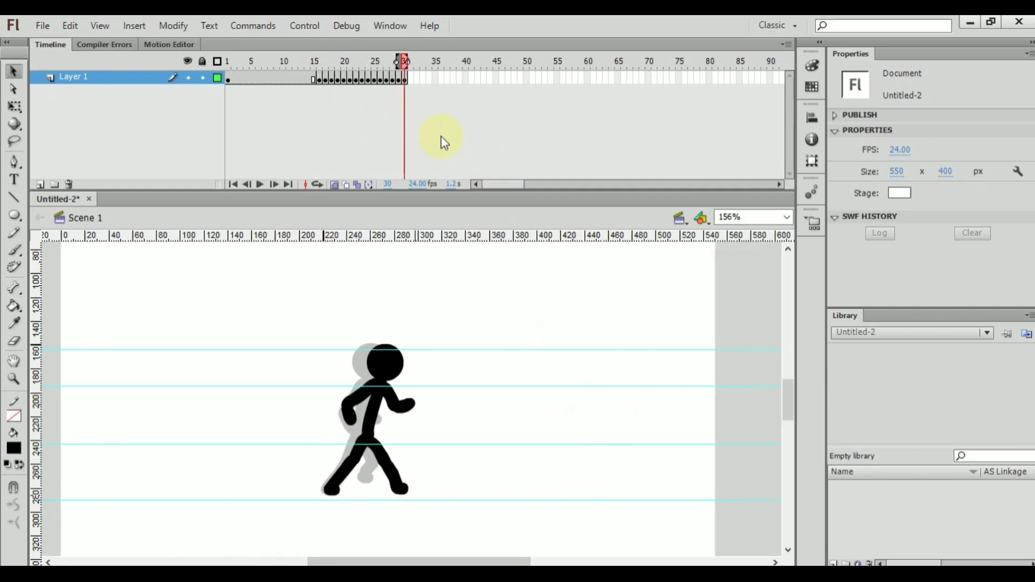
Copy frames 19 to 30, paste them starting at frame 31, and select frame 31
{"action": "left_click", "coordinate": [332, 79]}
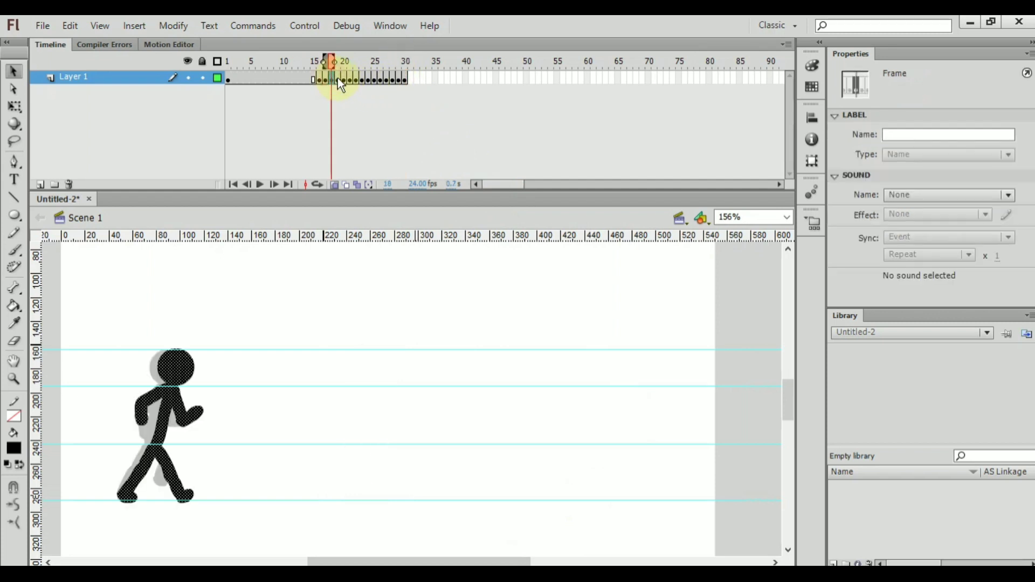
{"action": "left_click_drag", "start_coordinate": [338, 78], "coordinate": [404, 81]}
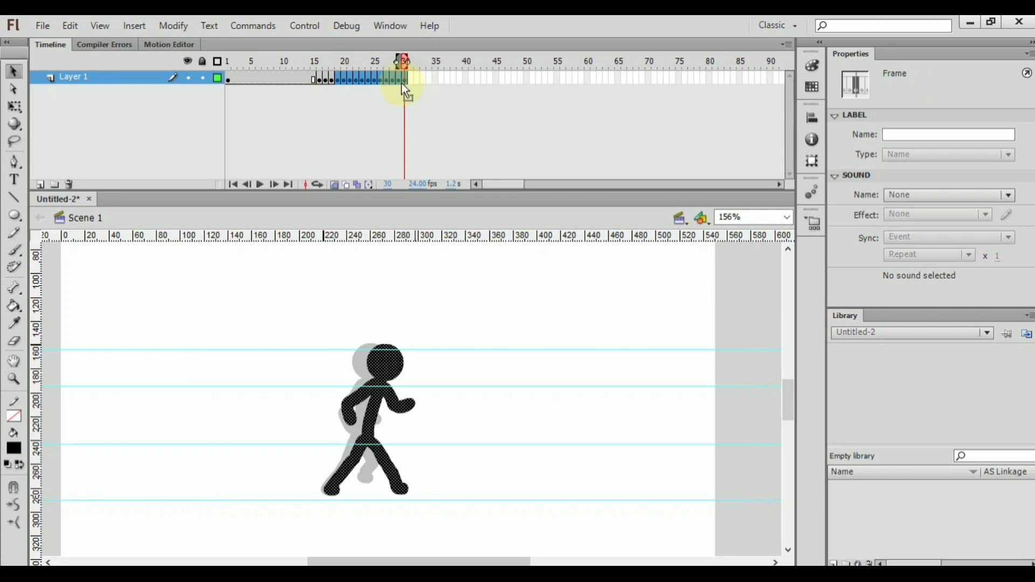
{"action": "right_click", "coordinate": [403, 84]}
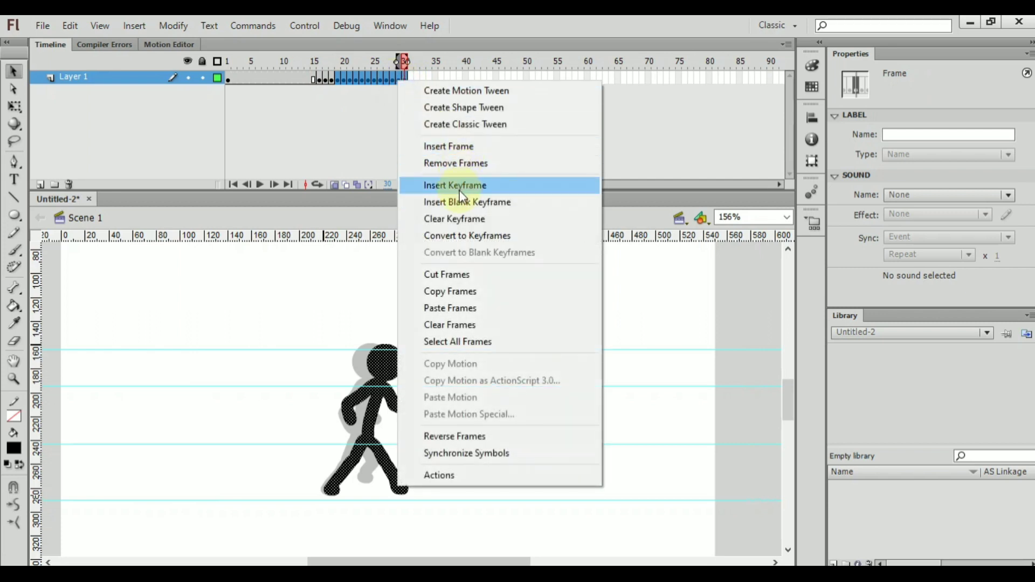
{"action": "left_click", "coordinate": [463, 292]}
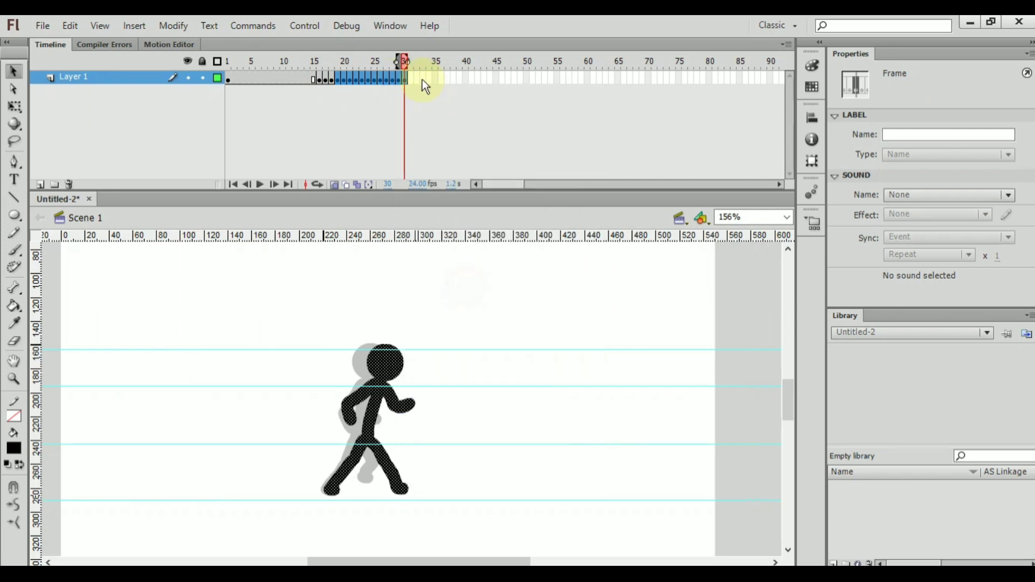
{"action": "right_click", "coordinate": [408, 78]}
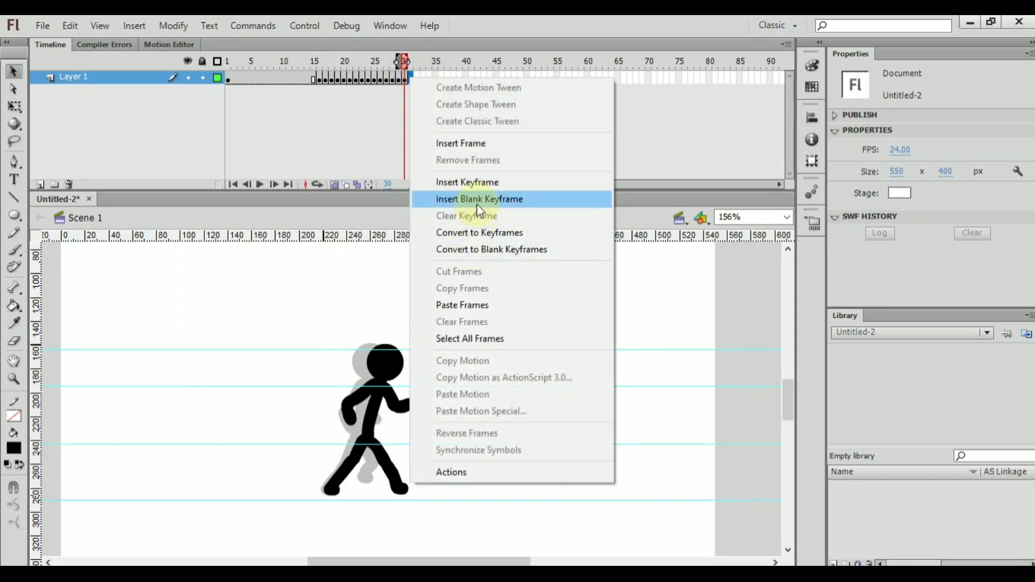
{"action": "left_click", "coordinate": [463, 305]}
{"action": "left_click", "coordinate": [412, 79]}
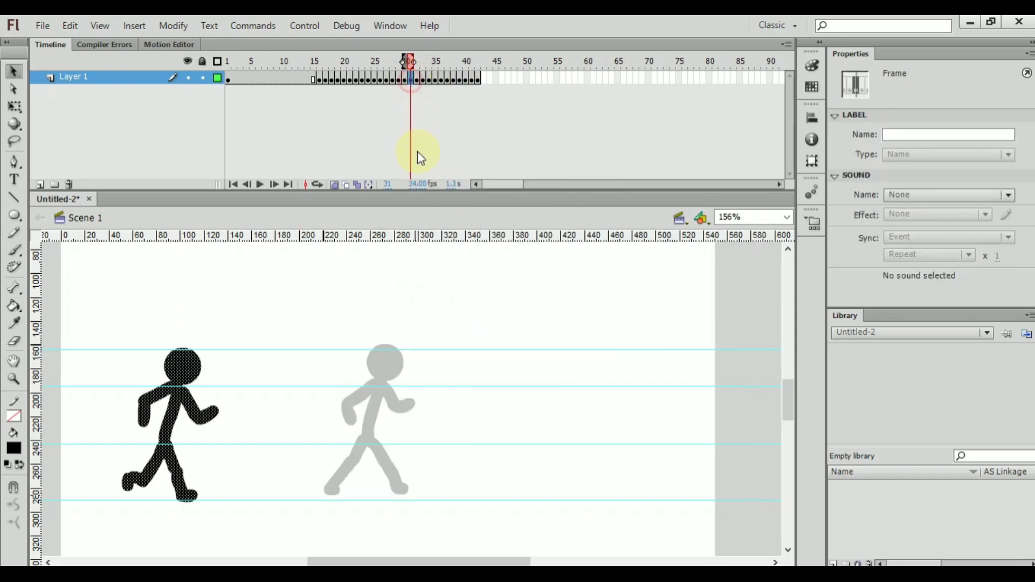
Move the stick figure ahead in frame 31 to about X 232, Y 156, in frame 32 to about X 270, Y 157, and in frame 33
{"action": "left_click_drag", "start_coordinate": [174, 424], "coordinate": [387, 414]}
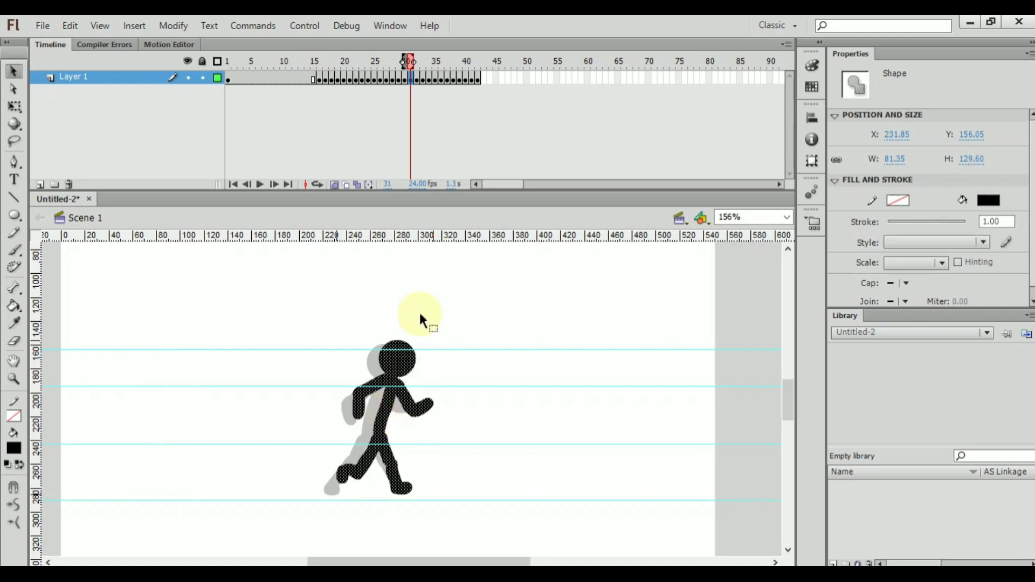
{"action": "left_click", "coordinate": [416, 80]}
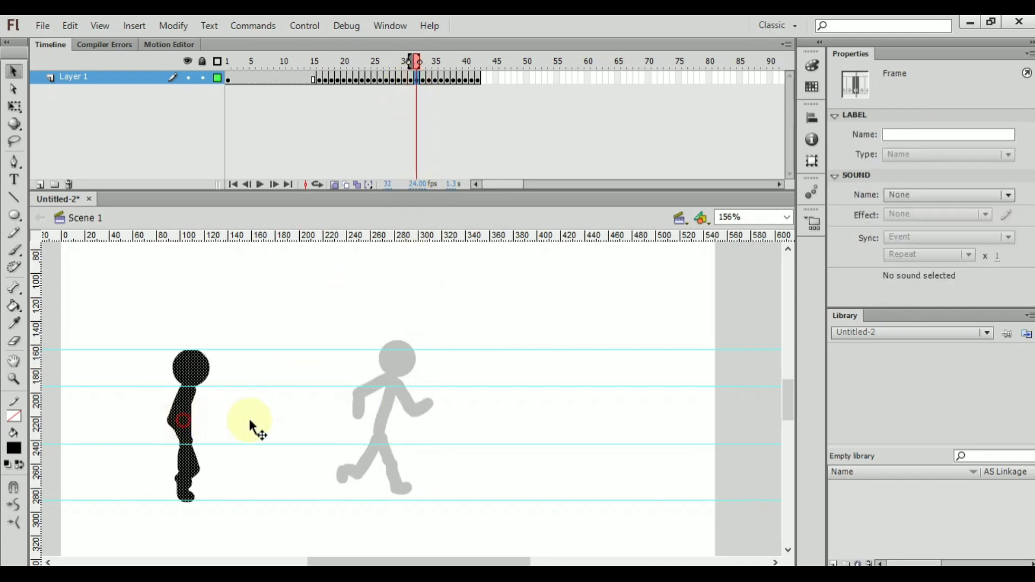
{"action": "left_click_drag", "start_coordinate": [250, 421], "coordinate": [397, 409]}
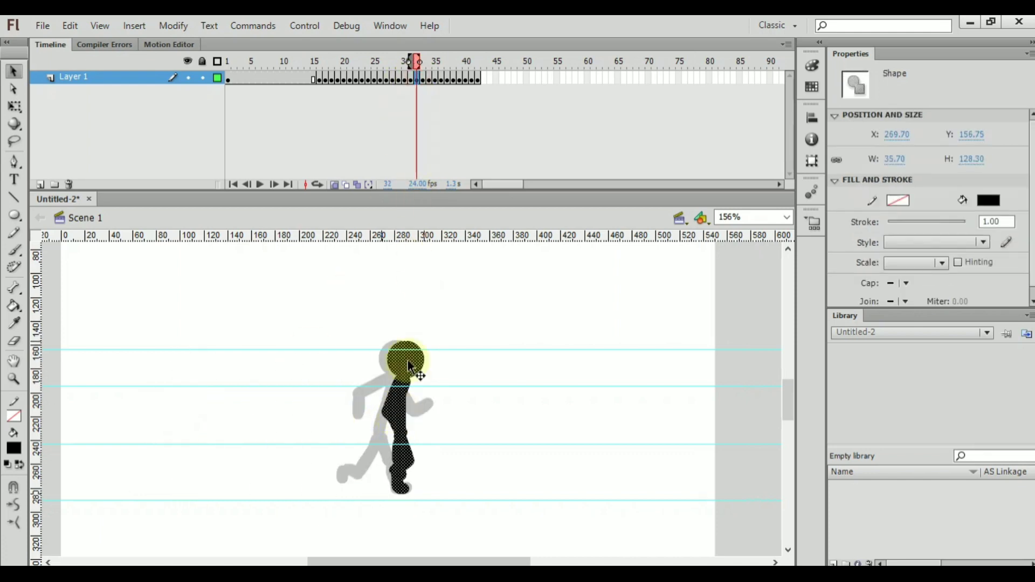
{"action": "left_click", "coordinate": [424, 79]}
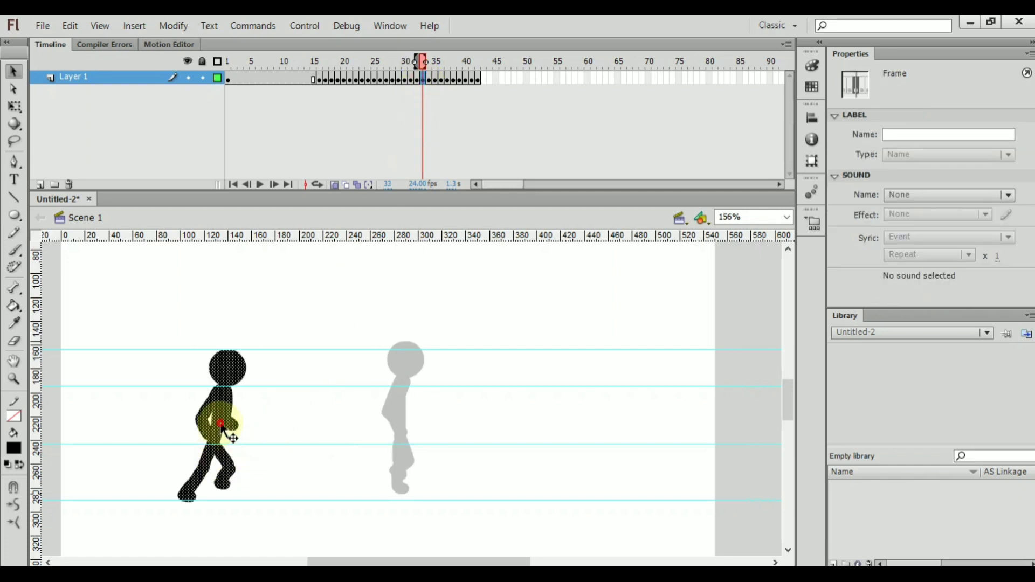
{"action": "left_click_drag", "start_coordinate": [220, 423], "coordinate": [437, 413]}
Move the stick figure ahead in frame 34 to about X 281, Y 157, in frame 35 to about X 294, Y 155, and in frame 36
{"action": "left_click", "coordinate": [429, 79]}
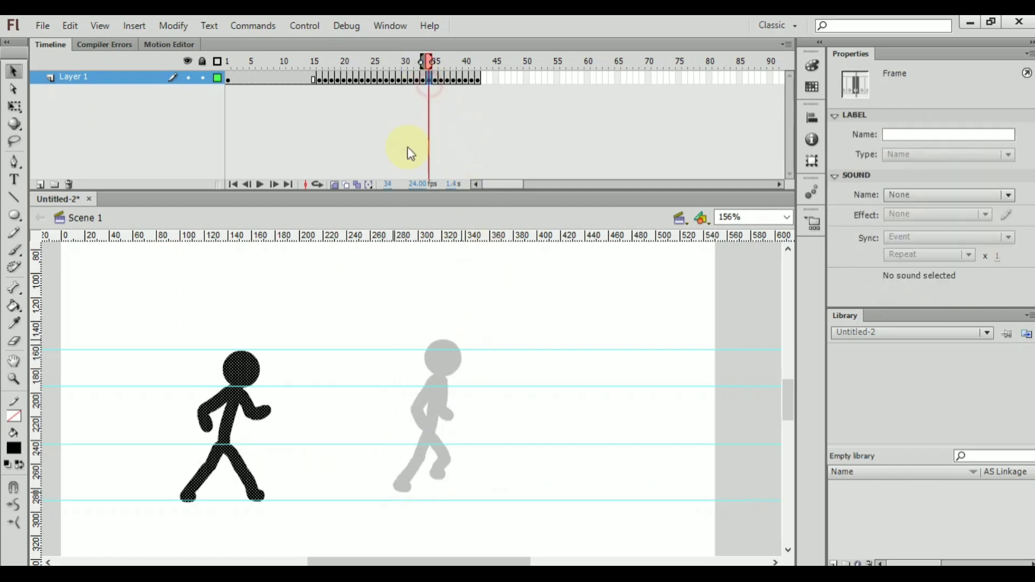
{"action": "left_click_drag", "start_coordinate": [230, 439], "coordinate": [440, 427]}
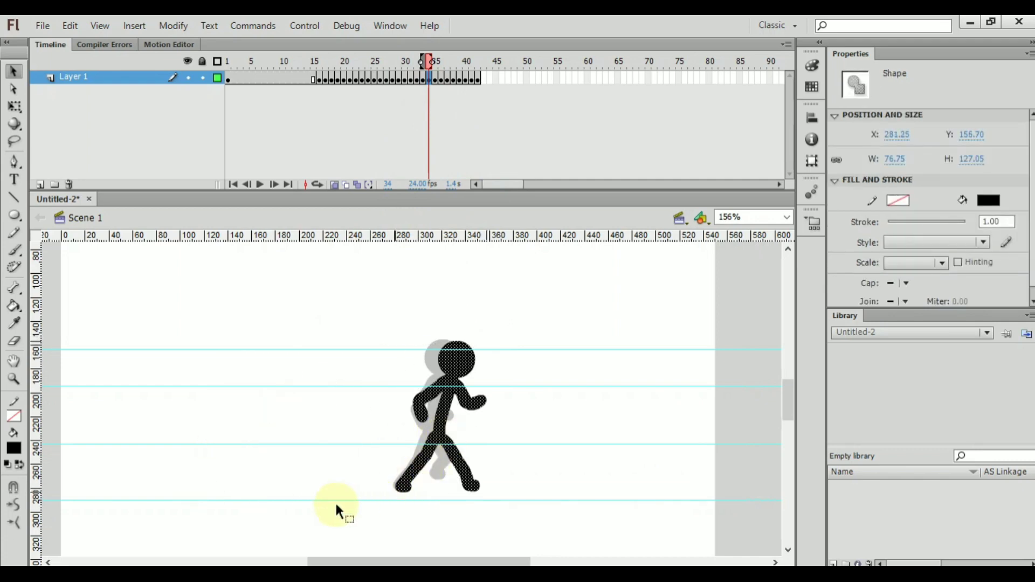
{"action": "left_click", "coordinate": [435, 79]}
{"action": "left_click_drag", "start_coordinate": [231, 449], "coordinate": [455, 428]}
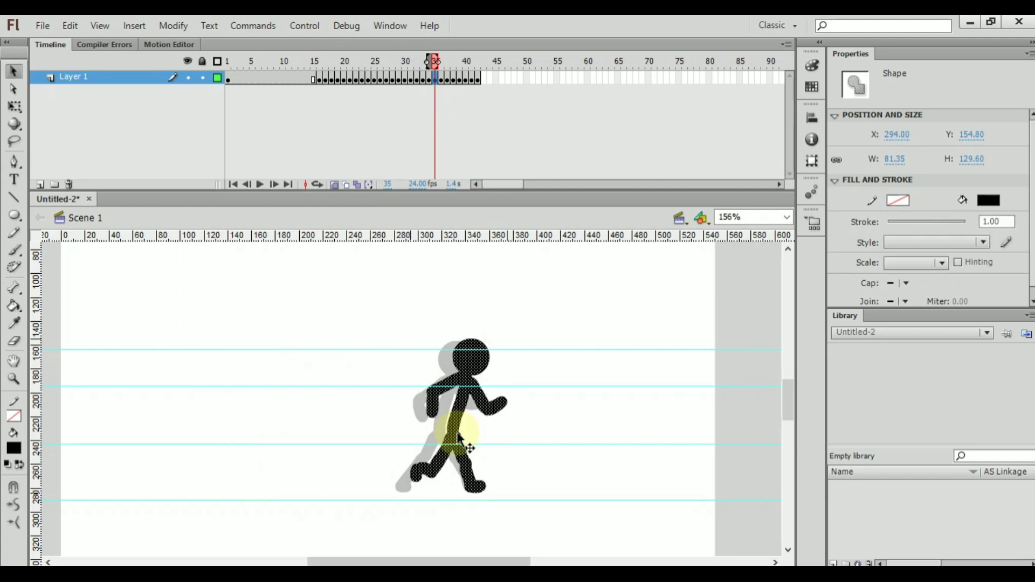
{"action": "left_click", "coordinate": [443, 81]}
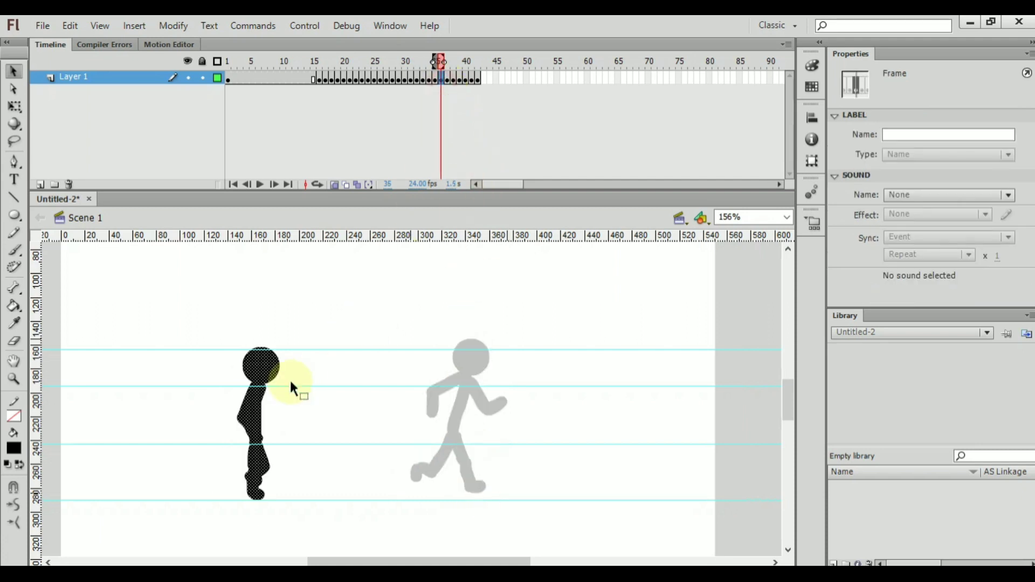
{"action": "left_click_drag", "start_coordinate": [254, 418], "coordinate": [476, 415]}
Move the stick figure ahead in frames 37, 38 and 39 to about X 343, X 346 and X 359, at about Y 158, 158 and 155
{"action": "left_click", "coordinate": [447, 78]}
{"action": "left_click", "coordinate": [288, 416]}
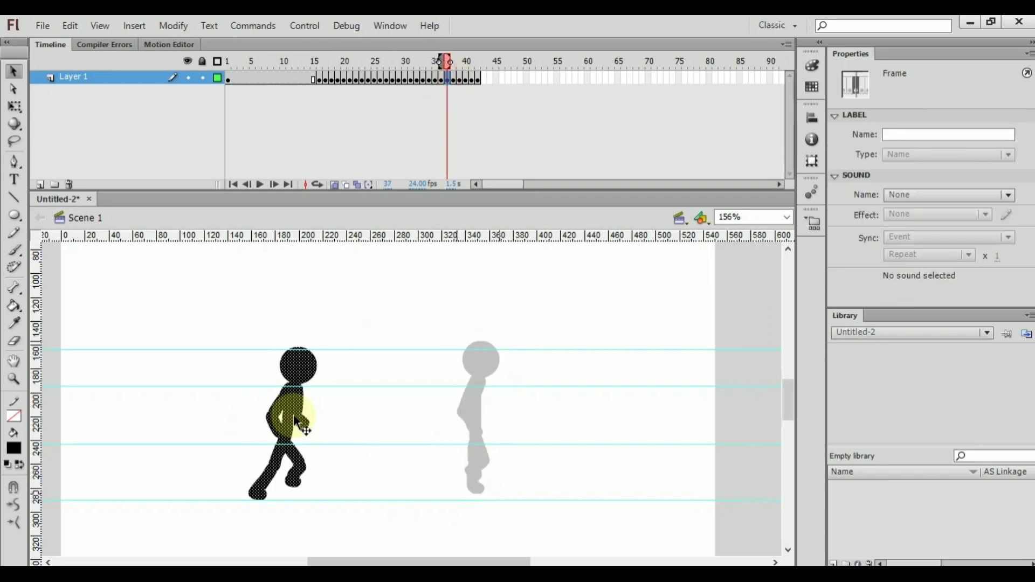
{"action": "left_click_drag", "start_coordinate": [288, 416], "coordinate": [516, 414]}
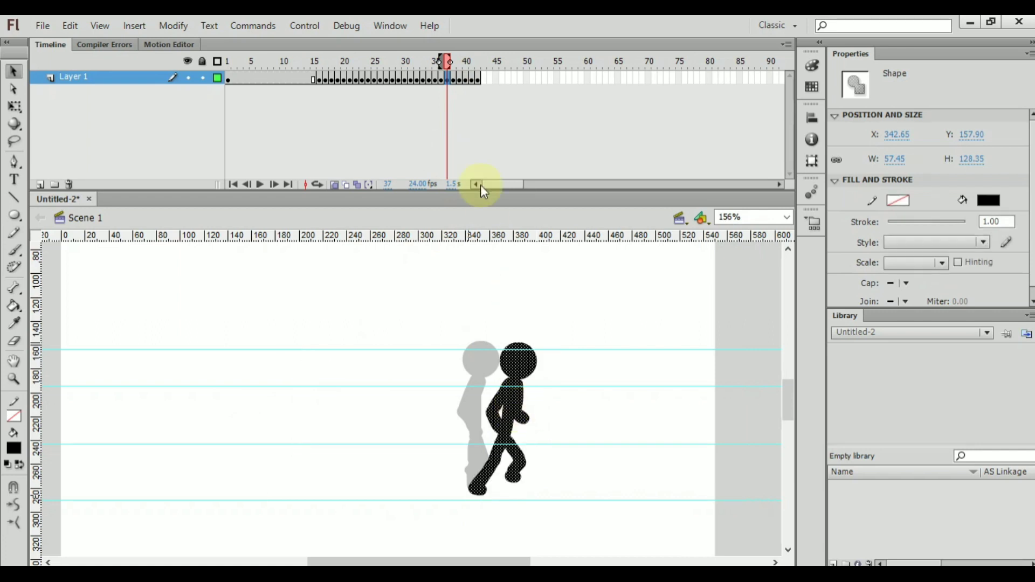
{"action": "left_click", "coordinate": [455, 79]}
{"action": "left_click_drag", "start_coordinate": [293, 416], "coordinate": [522, 418]}
{"action": "left_click", "coordinate": [463, 81]}
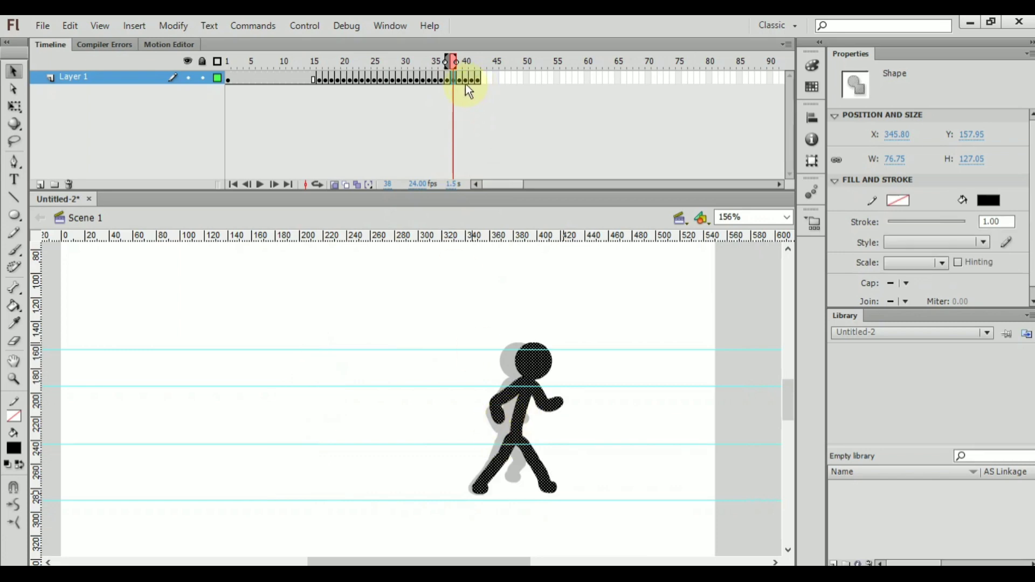
{"action": "left_click_drag", "start_coordinate": [313, 417], "coordinate": [534, 412]}
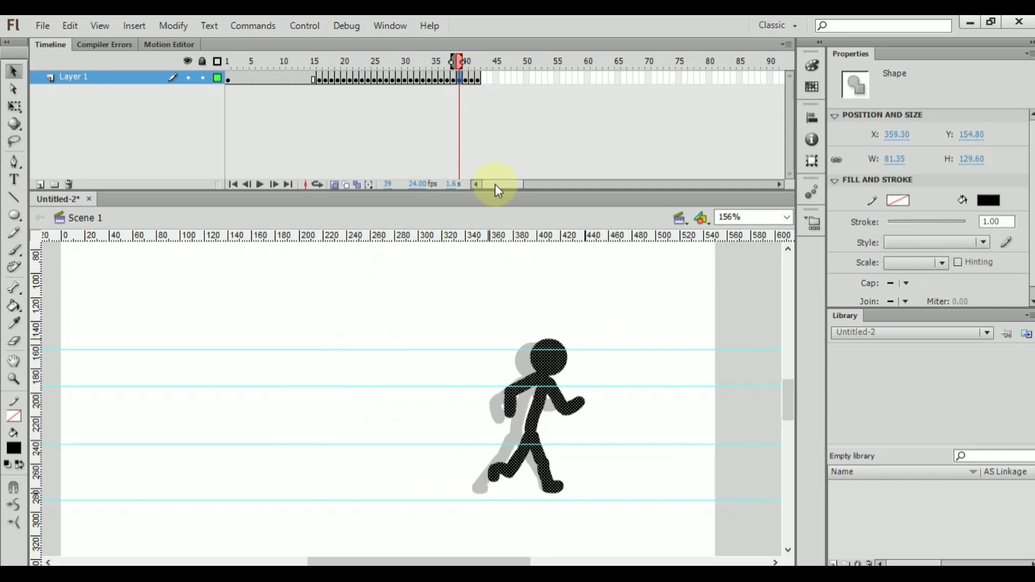
Move the stick figure ahead in frame 40 to about X 398, Y 156, in frame 41, and in frame 42 to about X 414, Y 158
{"action": "left_click", "coordinate": [467, 80]}
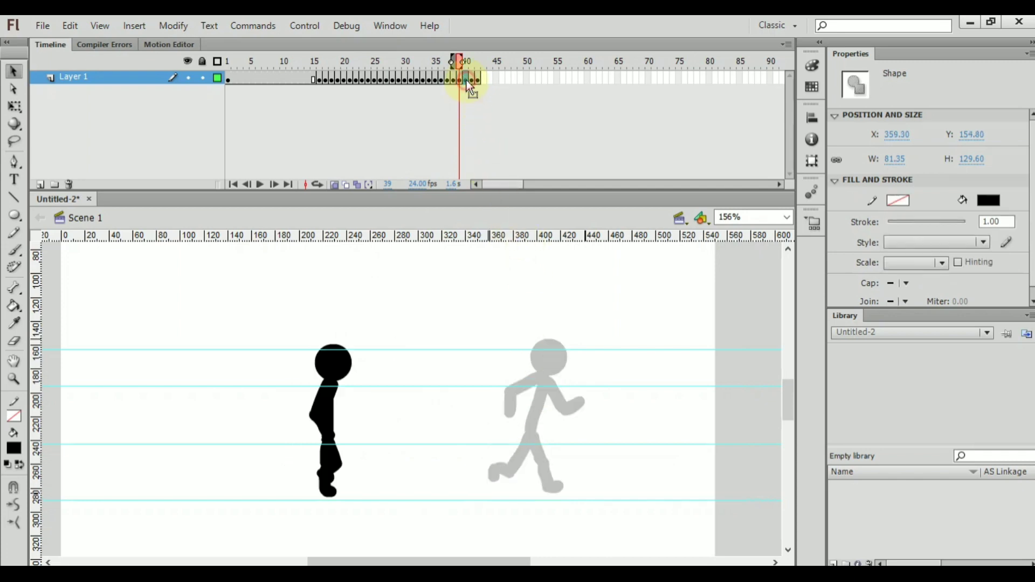
{"action": "left_click_drag", "start_coordinate": [345, 412], "coordinate": [552, 403]}
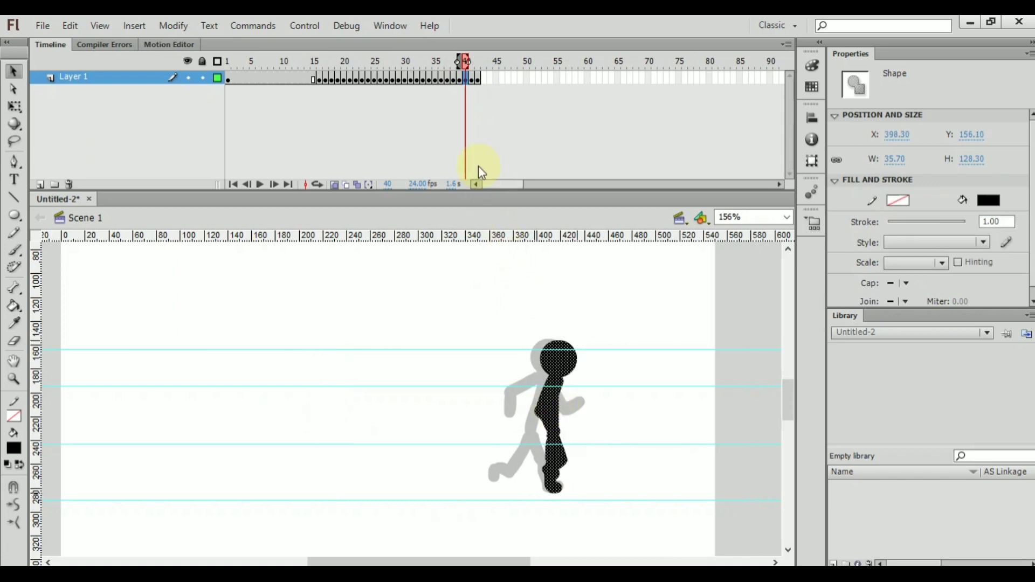
{"action": "left_click", "coordinate": [472, 80]}
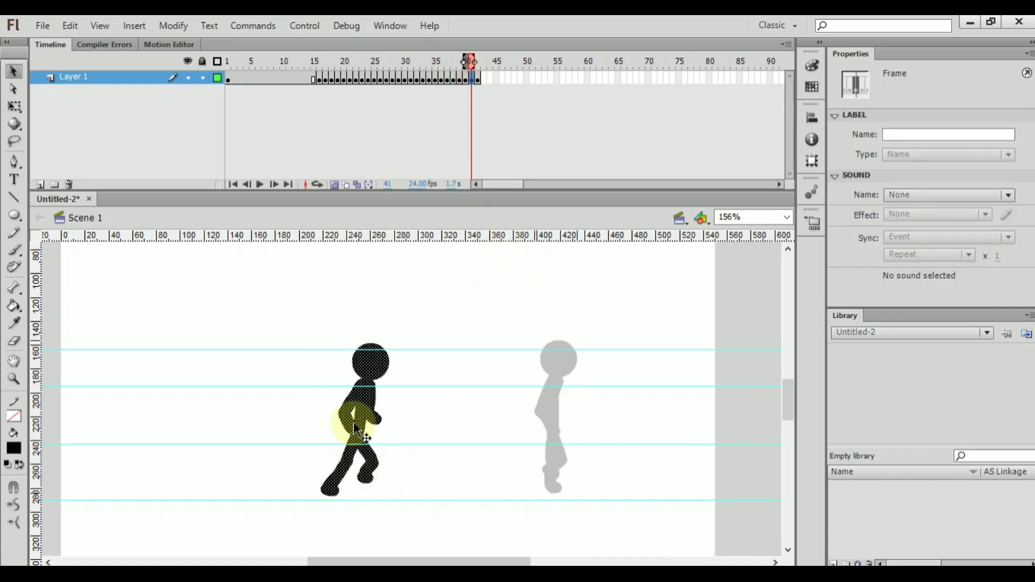
{"action": "left_click_drag", "start_coordinate": [353, 420], "coordinate": [584, 418]}
{"action": "left_click", "coordinate": [479, 80]}
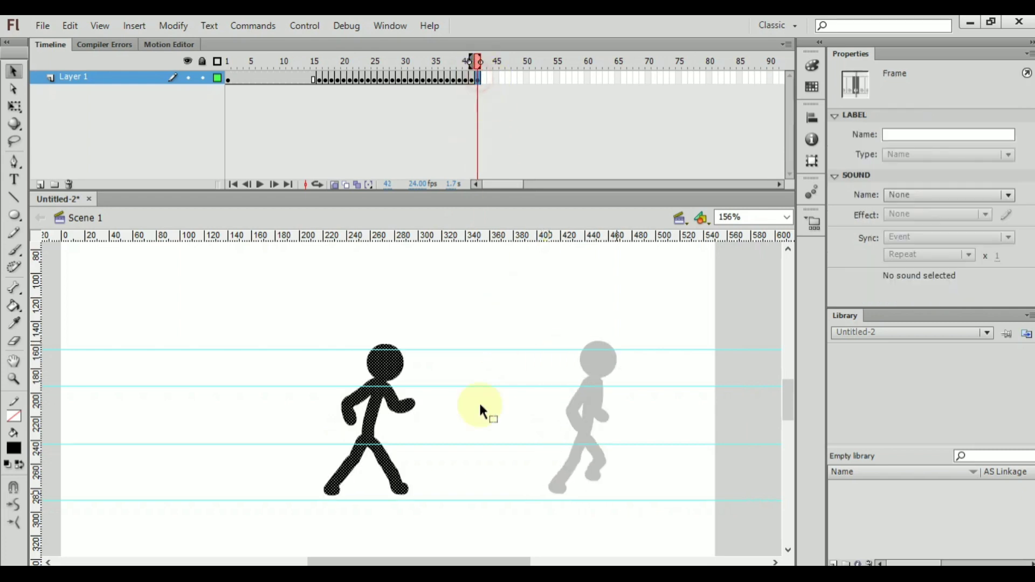
{"action": "left_click_drag", "start_coordinate": [371, 429], "coordinate": [597, 429]}
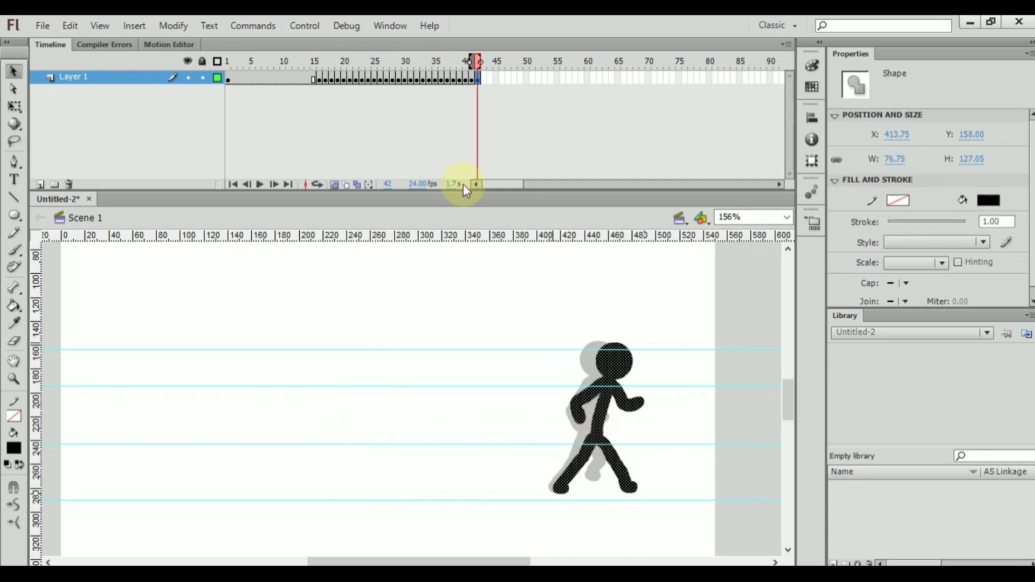
Try frame 1's standing figure in a blank keyframe at frame 43, placed at about X 468, Y 157, and remove that frame
{"action": "left_click", "coordinate": [230, 80]}
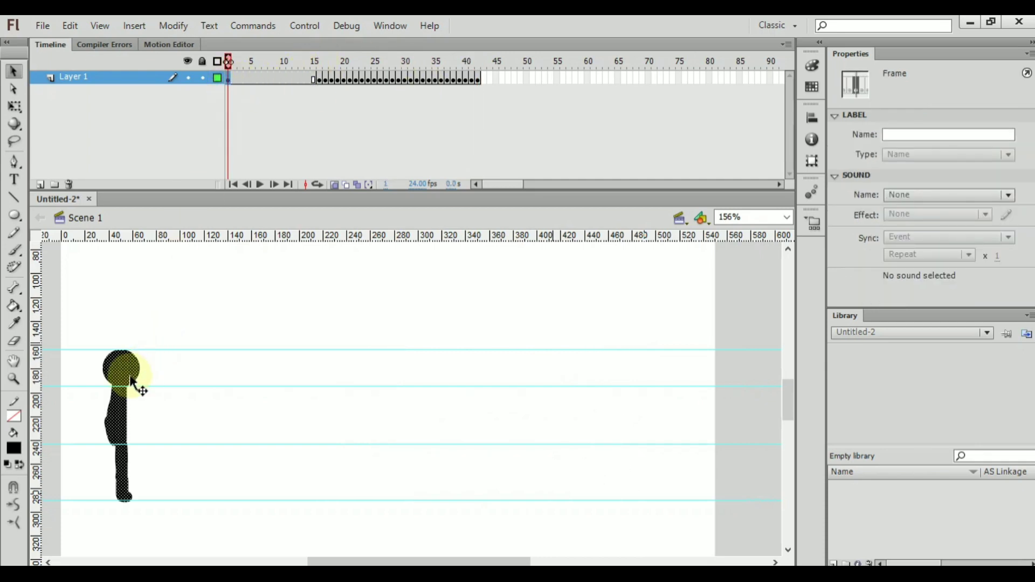
{"action": "left_click", "coordinate": [486, 80]}
{"action": "right_click", "coordinate": [486, 78]}
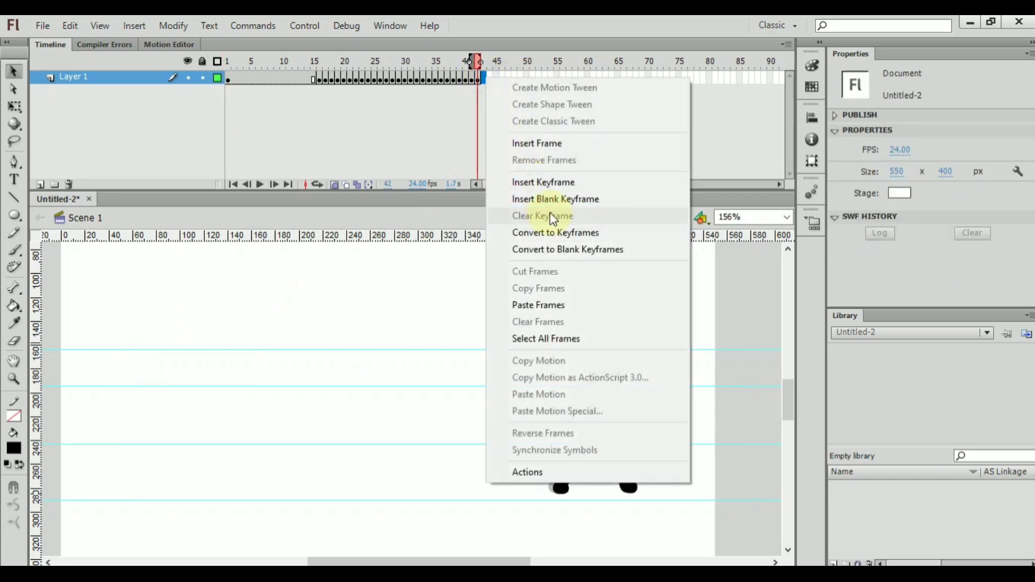
{"action": "left_click", "coordinate": [560, 202]}
{"action": "key", "text": "ctrl+v"}
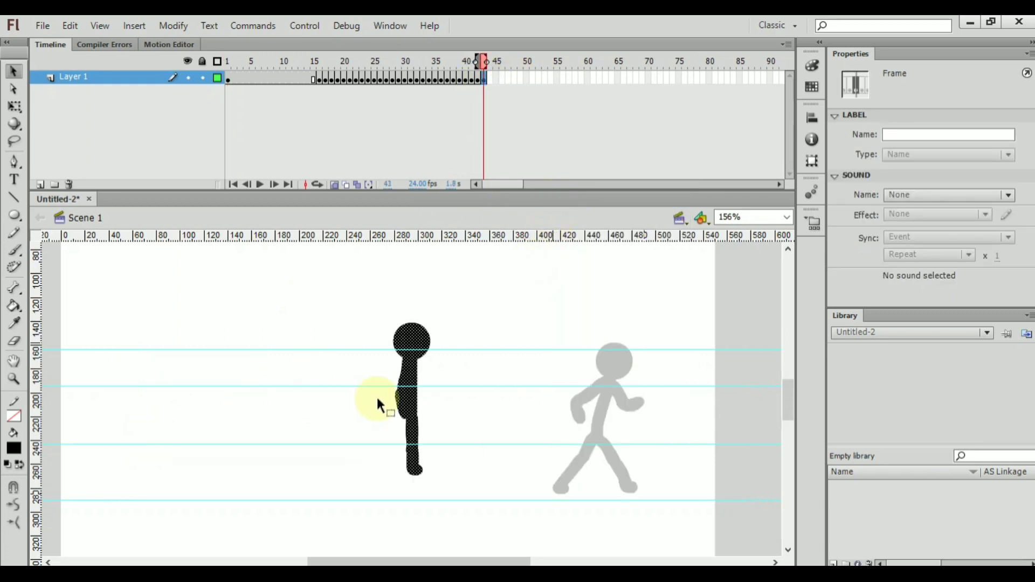
{"action": "left_click_drag", "start_coordinate": [409, 393], "coordinate": [634, 417]}
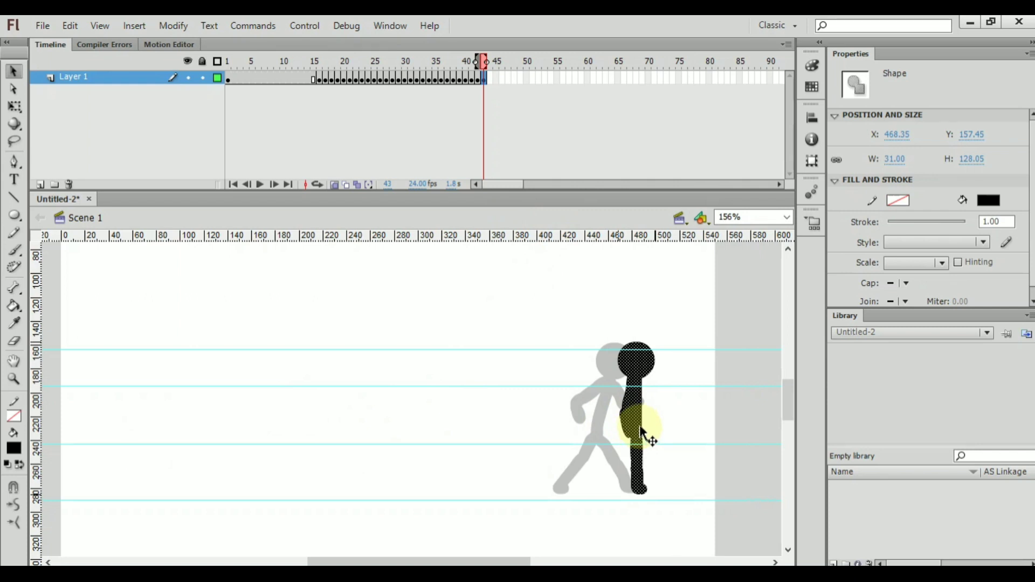
{"action": "right_click", "coordinate": [483, 79]}
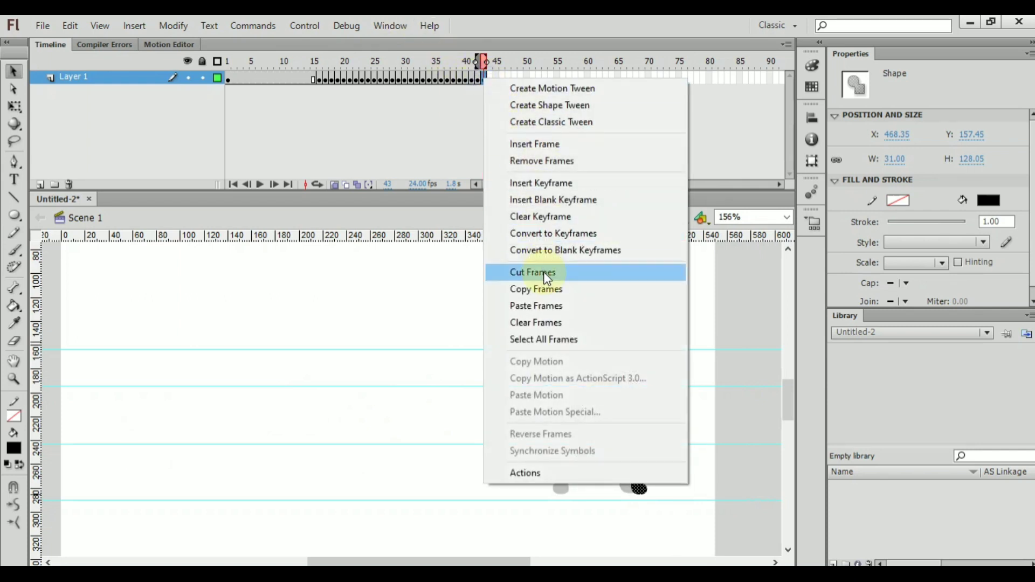
{"action": "left_click", "coordinate": [549, 162]}
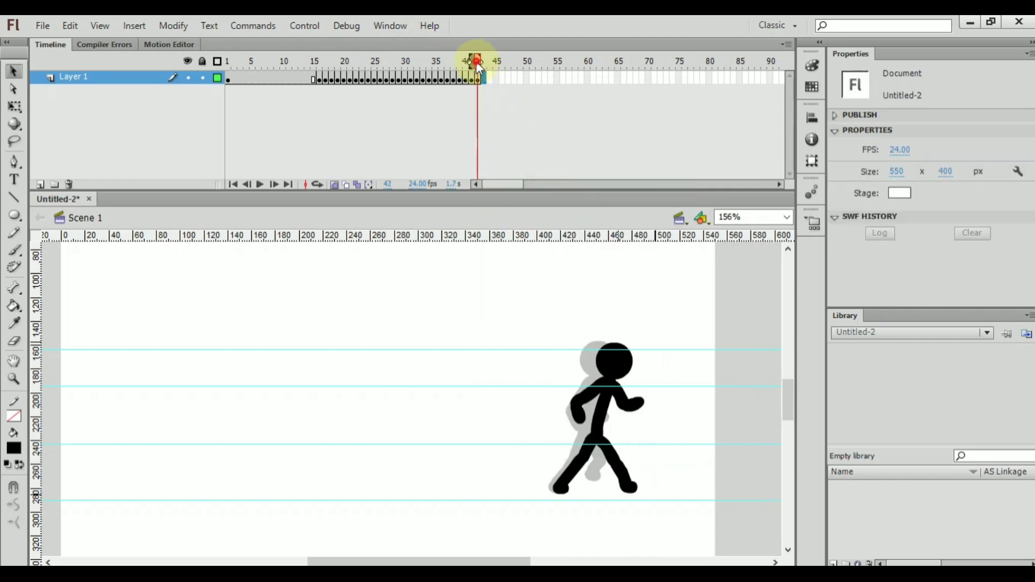
Try to paste the previously copied frames at frame 43 and undo the paste
{"action": "mouse_move", "coordinate": [477, 60]}
{"action": "left_mouse_down"}
{"action": "mouse_move", "coordinate": [451, 66]}
{"action": "mouse_move", "coordinate": [462, 69]}
{"action": "left_mouse_up"}
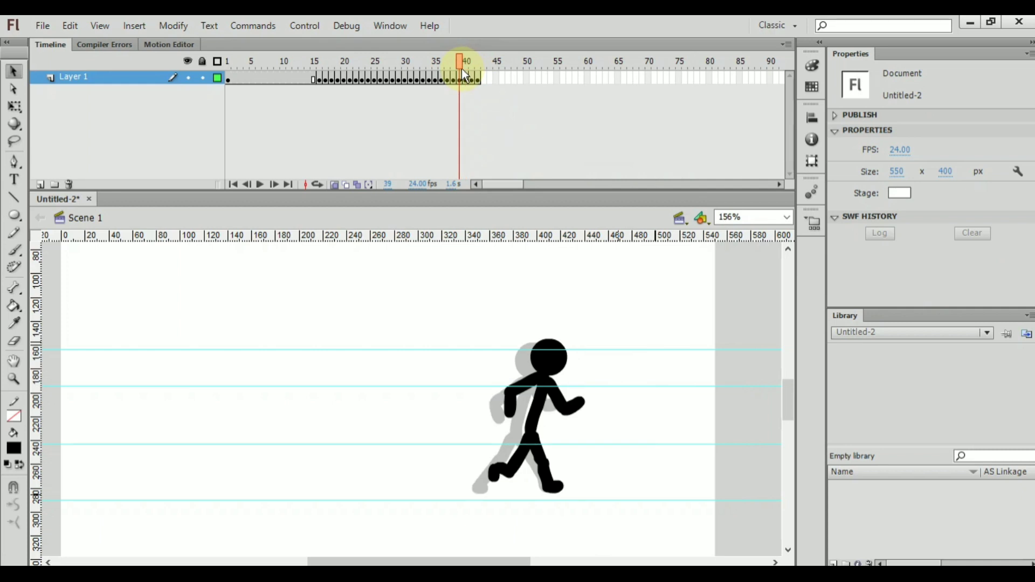
{"action": "left_click", "coordinate": [464, 80]}
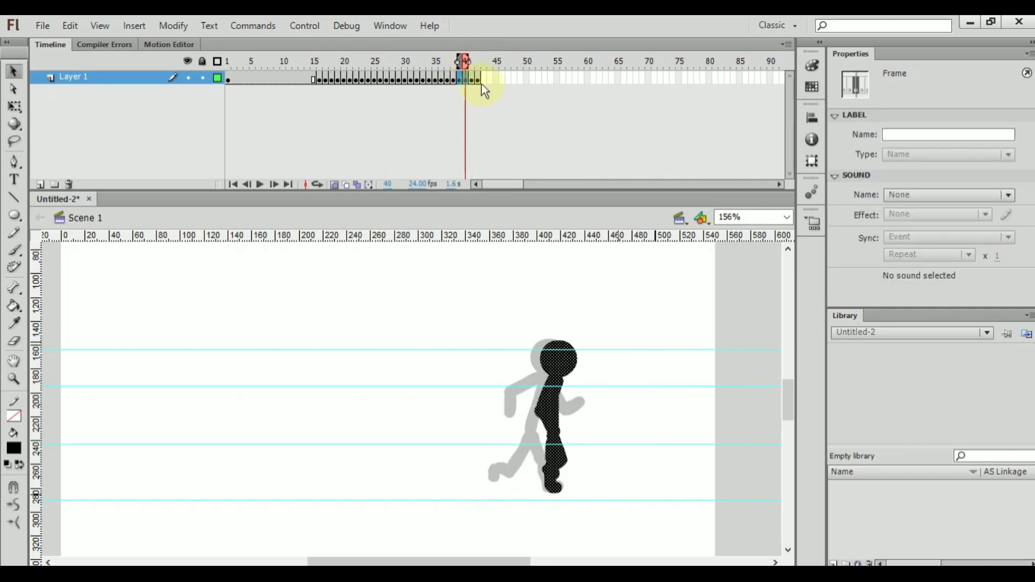
{"action": "left_click", "coordinate": [480, 80]}
{"action": "right_click", "coordinate": [482, 80]}
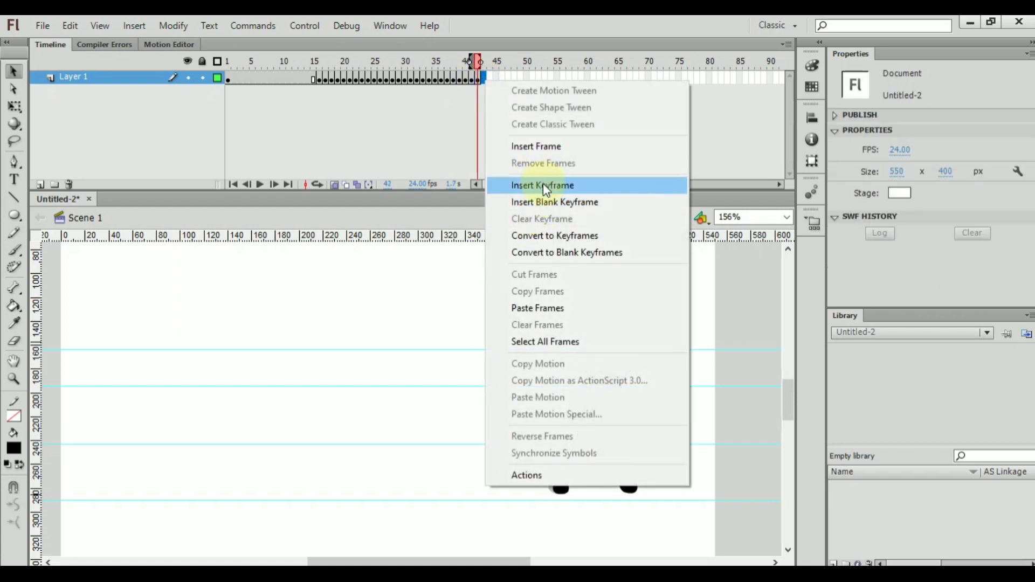
{"action": "left_click", "coordinate": [540, 310]}
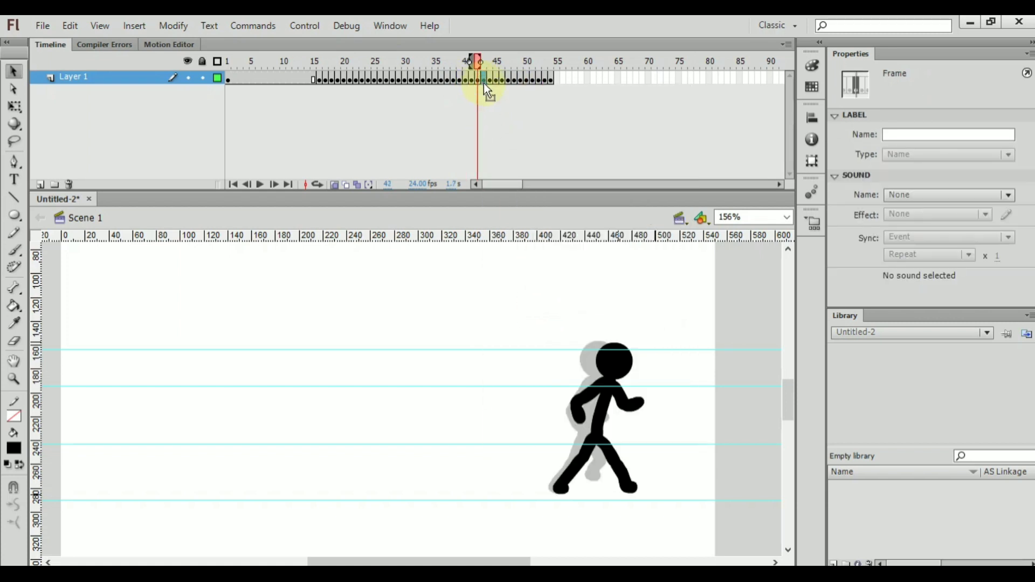
{"action": "key", "text": "ctrl+z"}
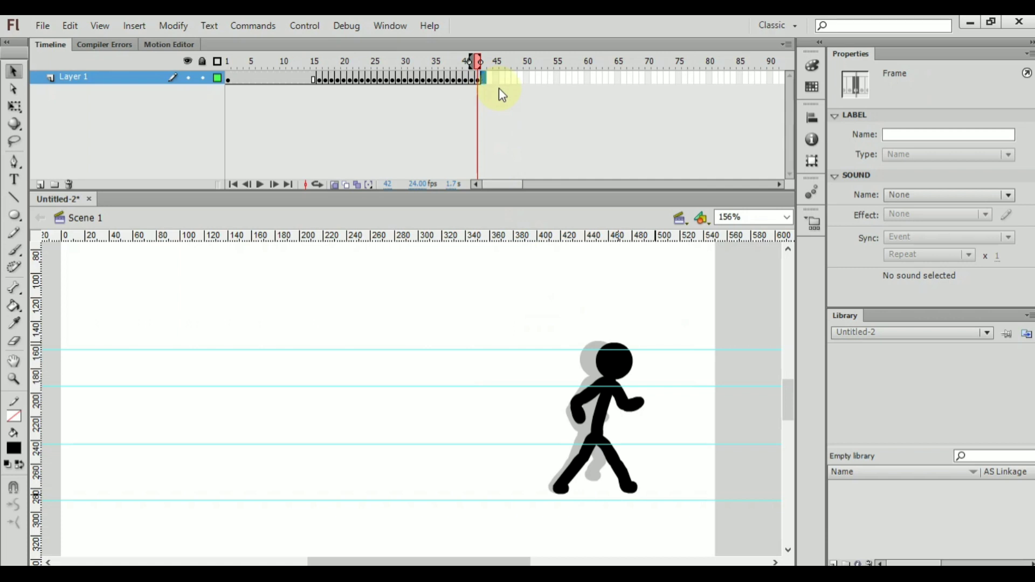
Copy frames 39 and 40 and paste them starting at frame 43
{"action": "left_click", "coordinate": [462, 80]}
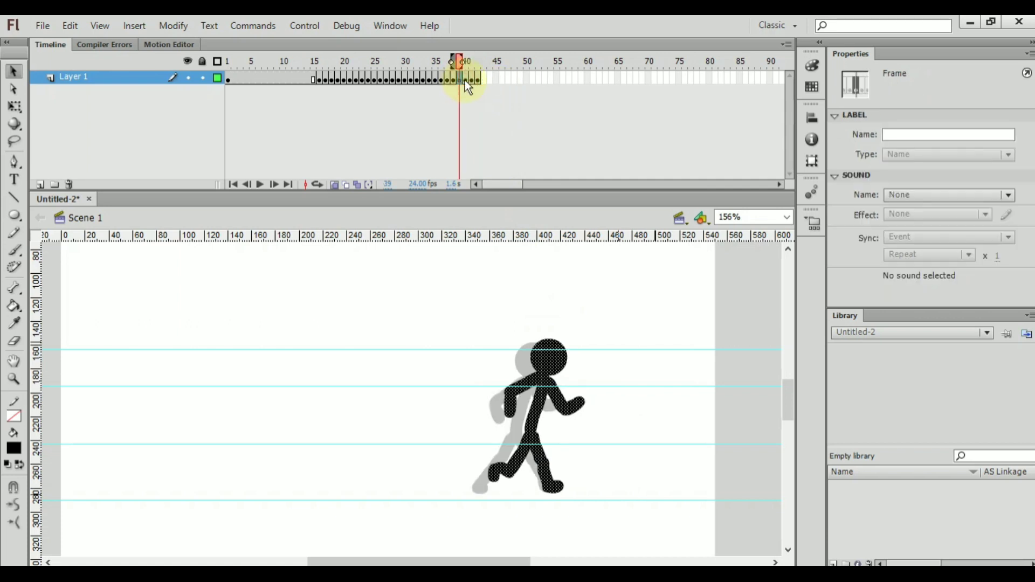
{"action": "right_click", "coordinate": [465, 80]}
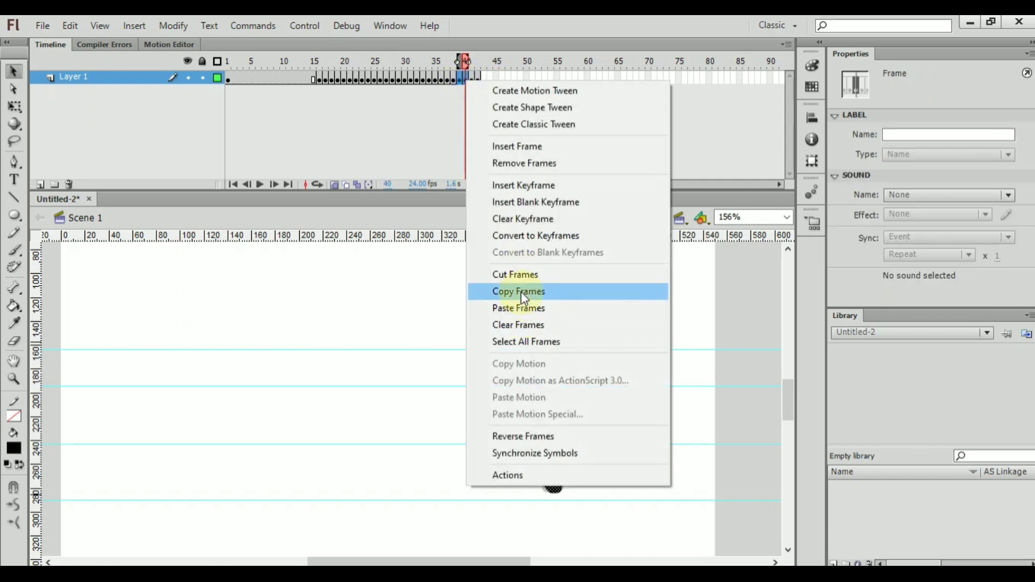
{"action": "left_click", "coordinate": [521, 293]}
{"action": "right_click", "coordinate": [484, 79]}
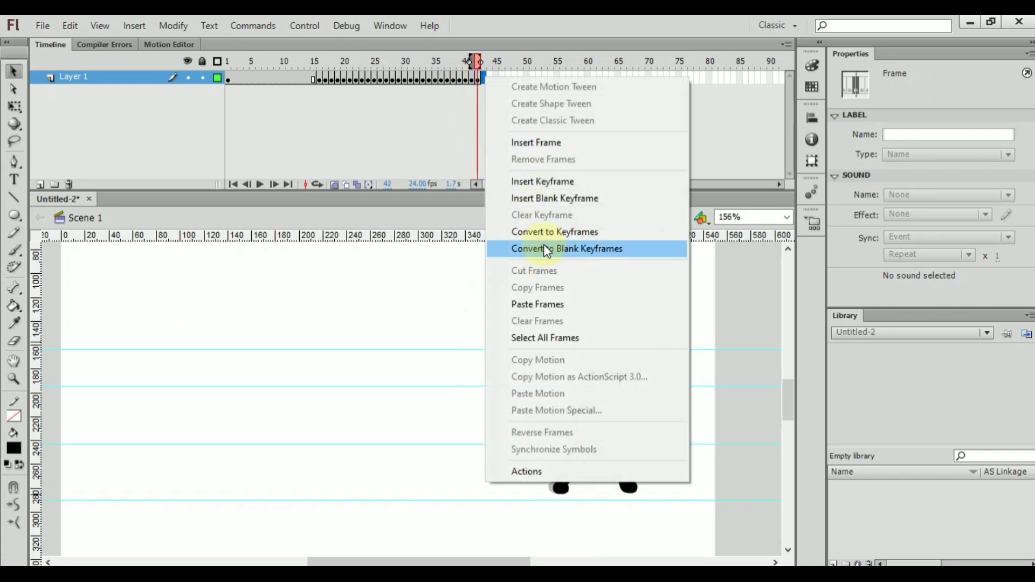
{"action": "left_click", "coordinate": [546, 303]}
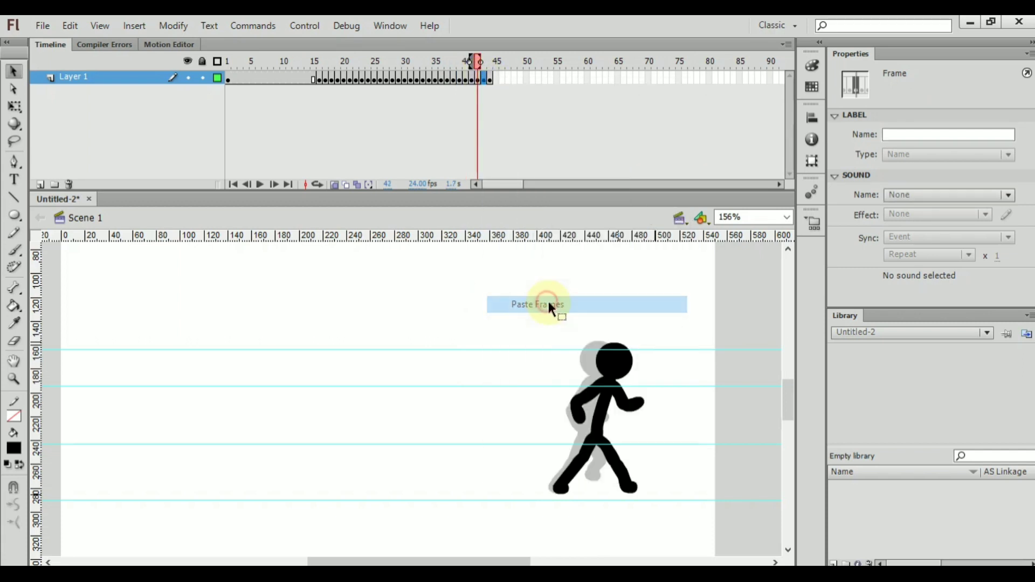
Move the stick figure ahead in frame 43 just past frame 42's pose, and in frame 44 to about X 467, Y 156
{"action": "left_click", "coordinate": [486, 80]}
{"action": "left_click", "coordinate": [538, 409]}
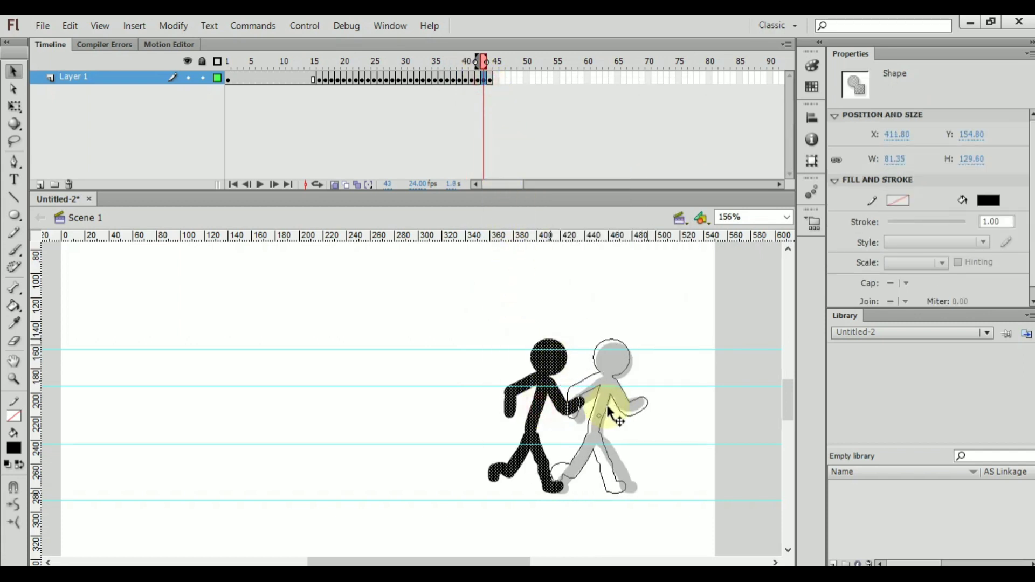
{"action": "left_click_drag", "start_coordinate": [620, 406], "coordinate": [629, 400]}
{"action": "left_click", "coordinate": [491, 80]}
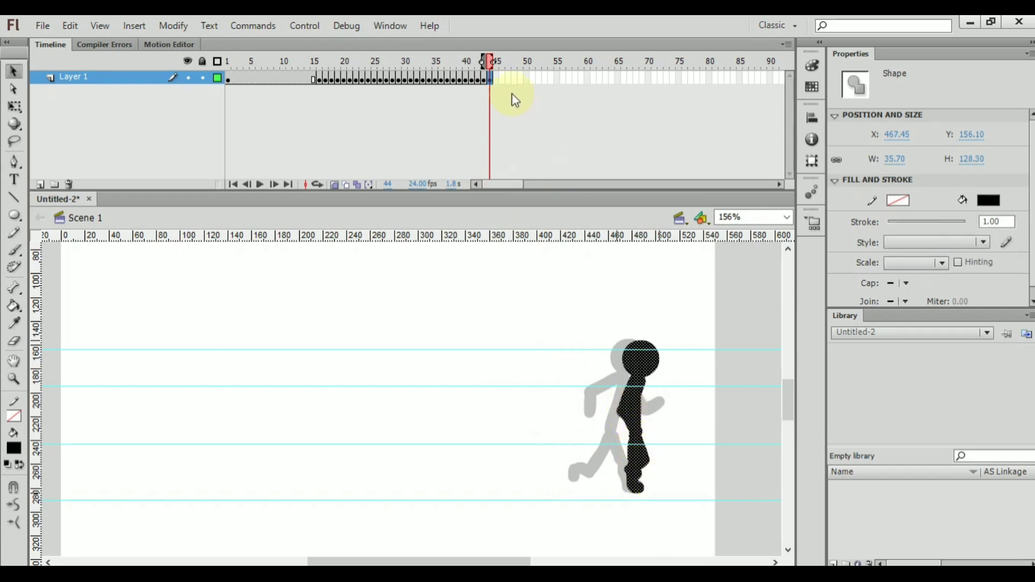
Place frame 1's standing figure in a blank keyframe at frame 45, at about X 468, Y 156, and turn off onion skinning
{"action": "left_click", "coordinate": [230, 80]}
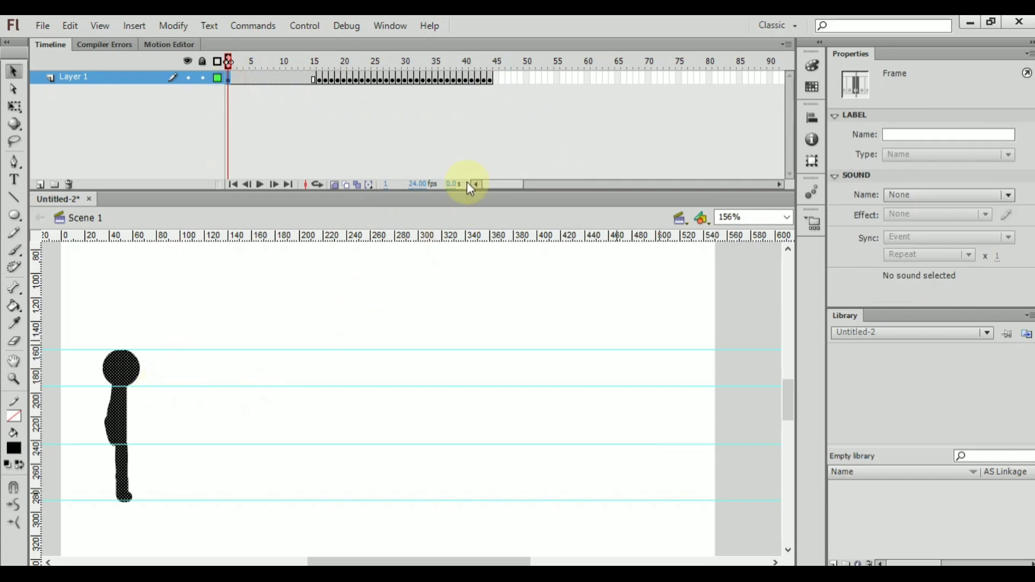
{"action": "left_click", "coordinate": [495, 80]}
{"action": "right_click", "coordinate": [496, 79]}
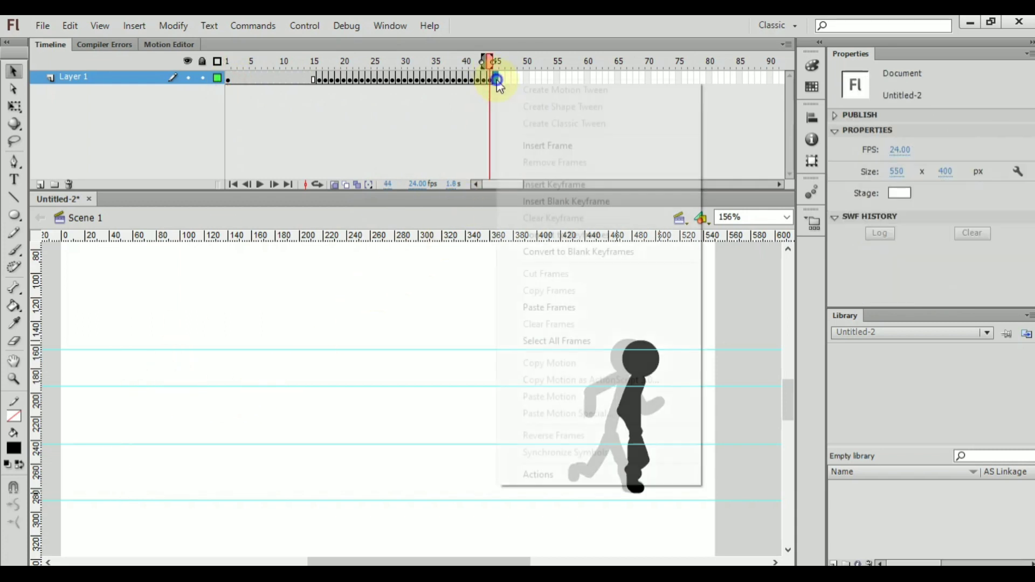
{"action": "left_click", "coordinate": [586, 201]}
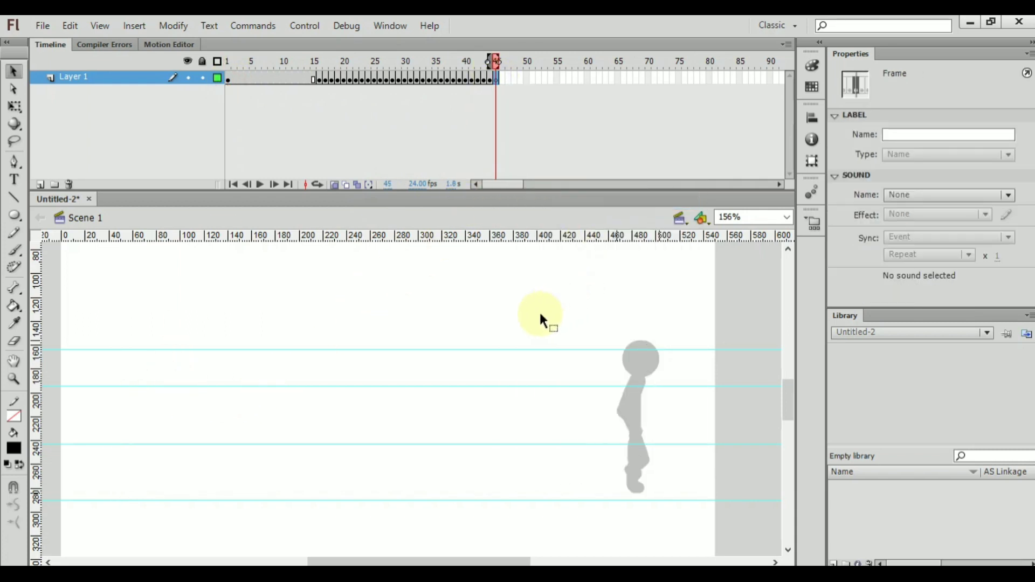
{"action": "key", "text": "ctrl+v"}
{"action": "left_click_drag", "start_coordinate": [408, 383], "coordinate": [635, 415]}
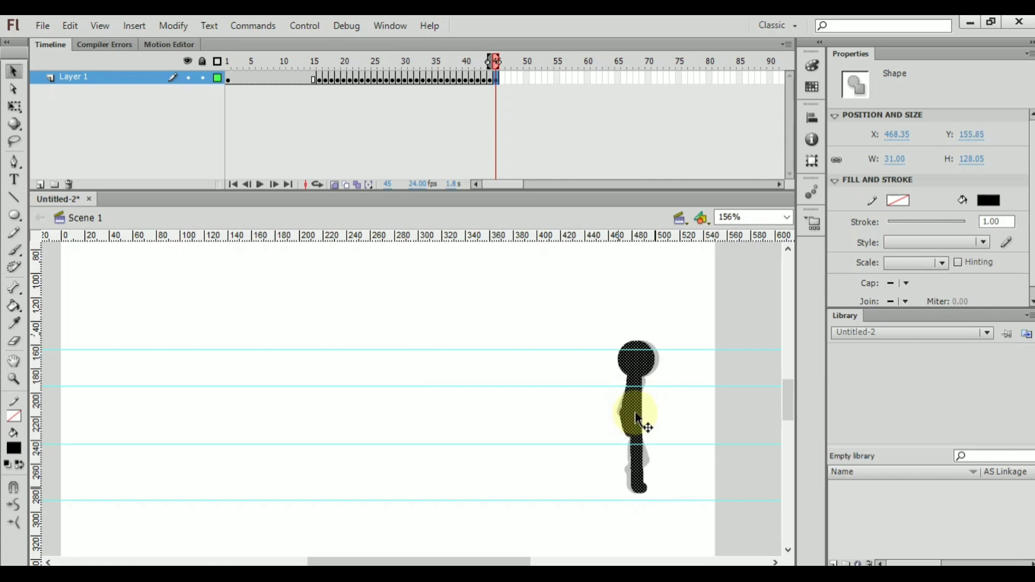
{"action": "left_click", "coordinate": [681, 323]}
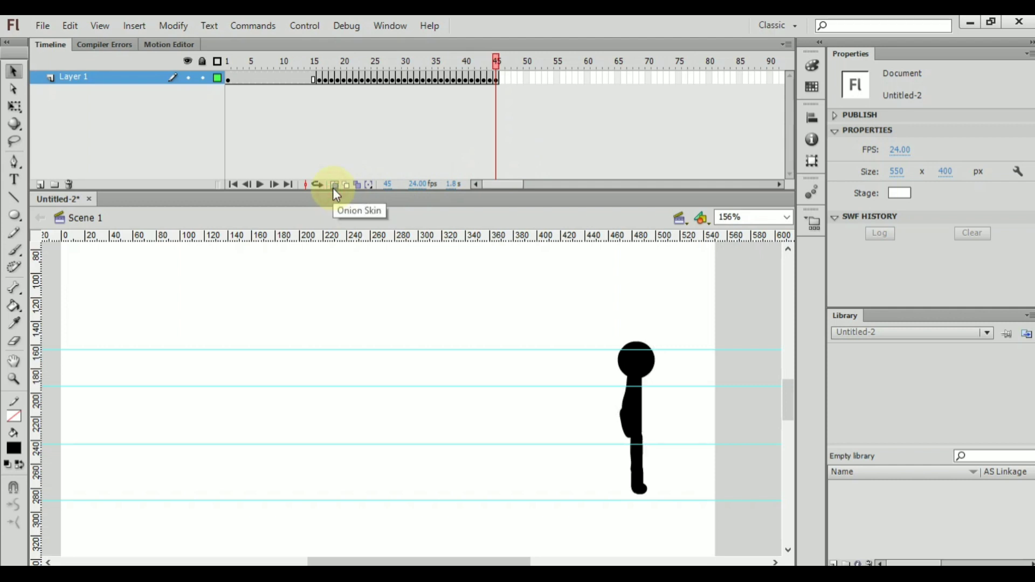
Set the movie's frame rate to 12 fps, testing the movie before and after the change
{"action": "key", "text": "ctrl+Return"}
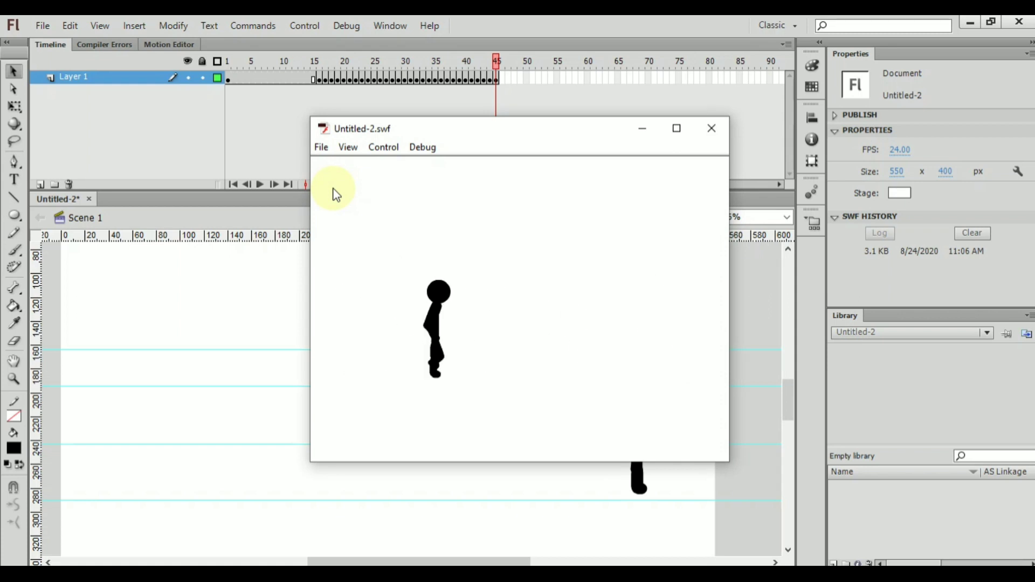
{"action": "left_click", "coordinate": [712, 129]}
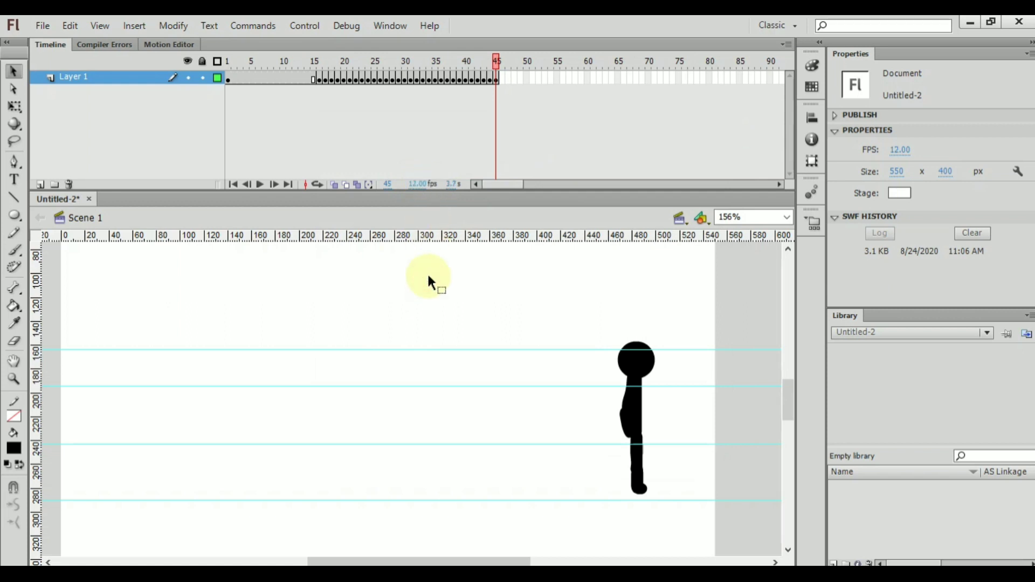
{"action": "key", "text": "ctrl+Return"}
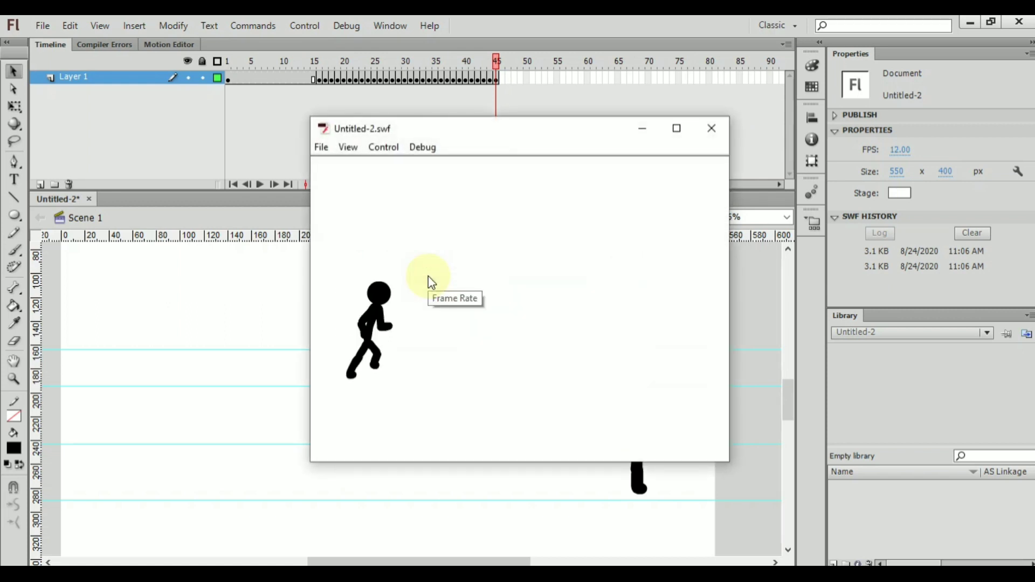